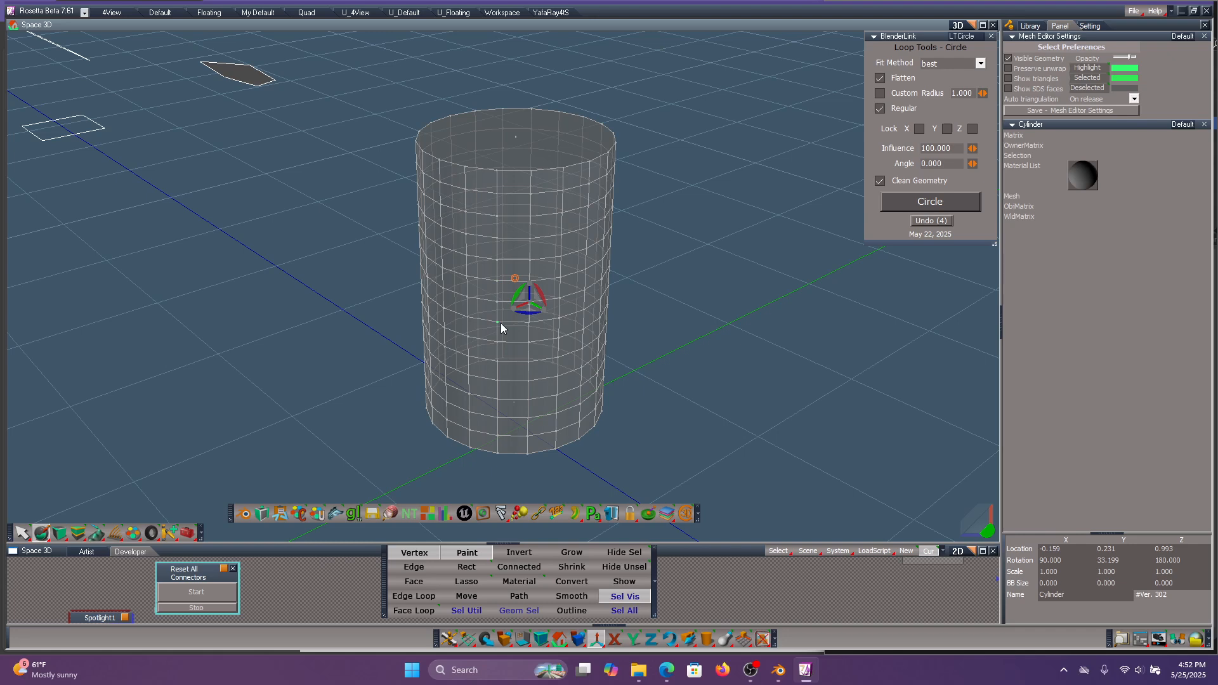
# Try the Circle tool on the selection in the cylinder's side with Clean Geometry enabled and disabled, undoing each result.
pyautogui.click(916, 206)
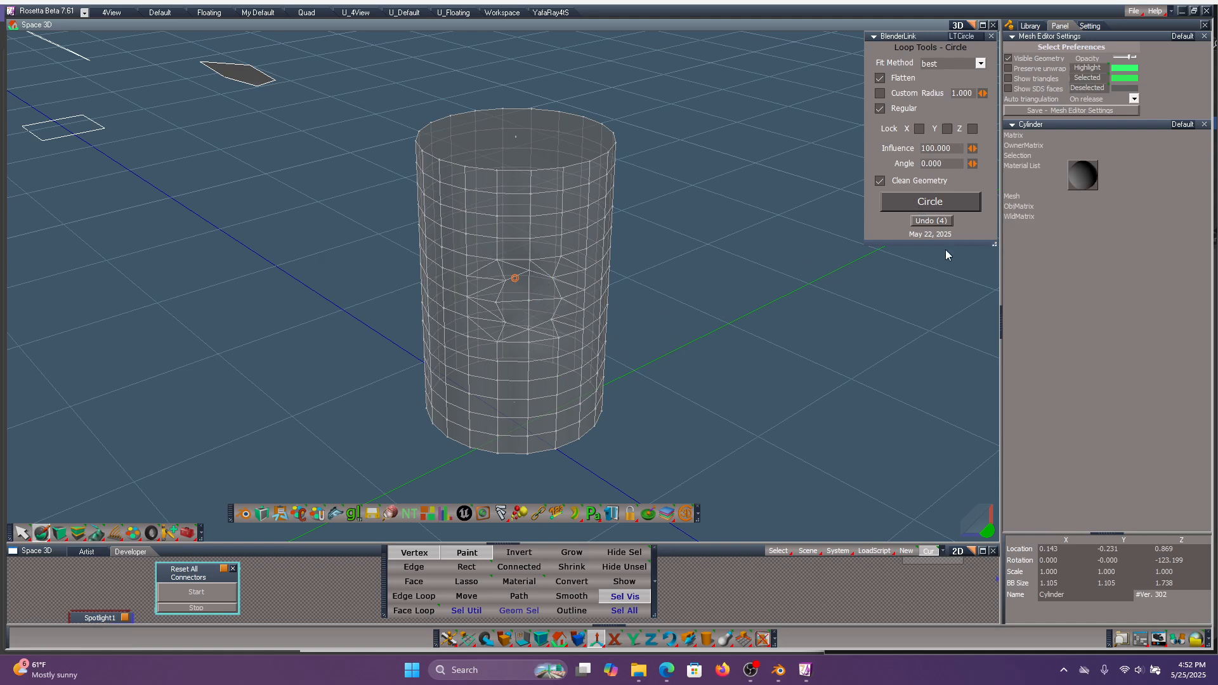
pyautogui.click(935, 221)
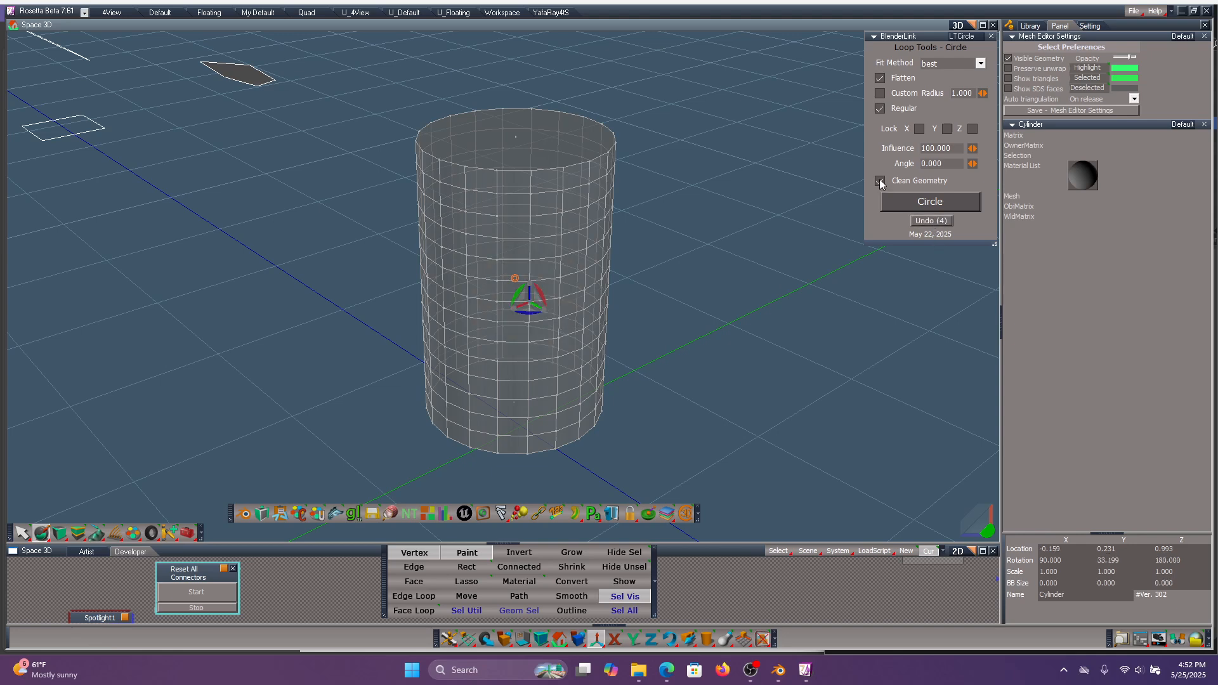
pyautogui.click(930, 202)
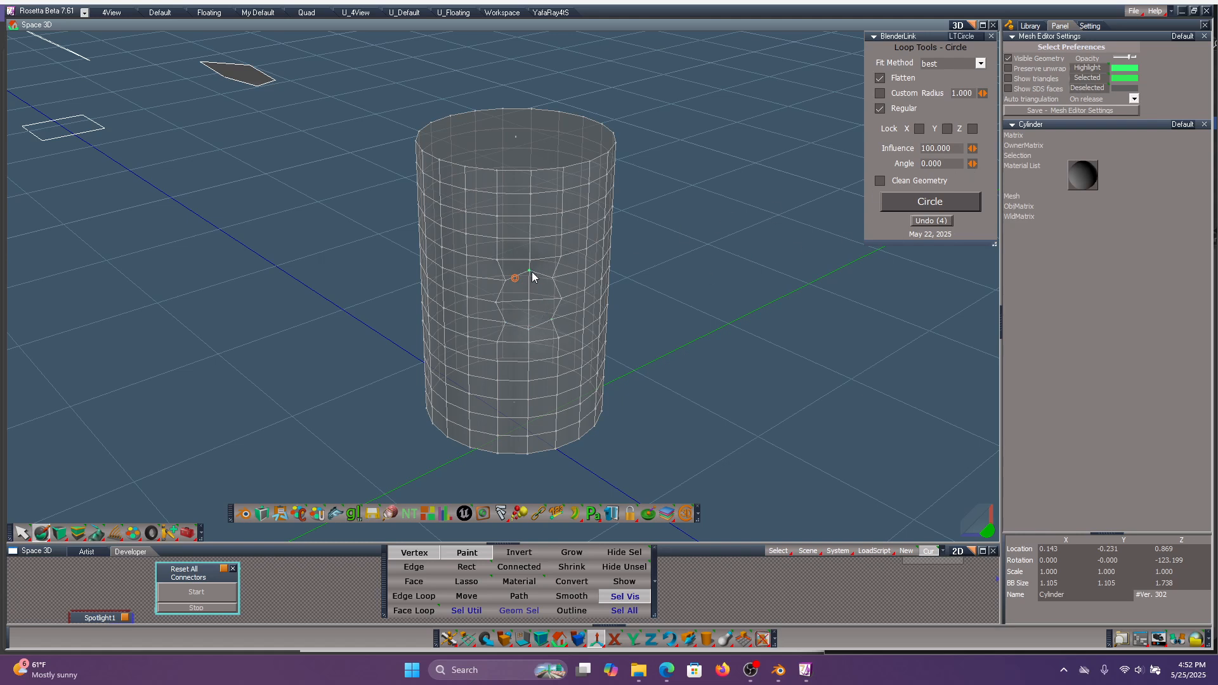
pyautogui.click(925, 221)
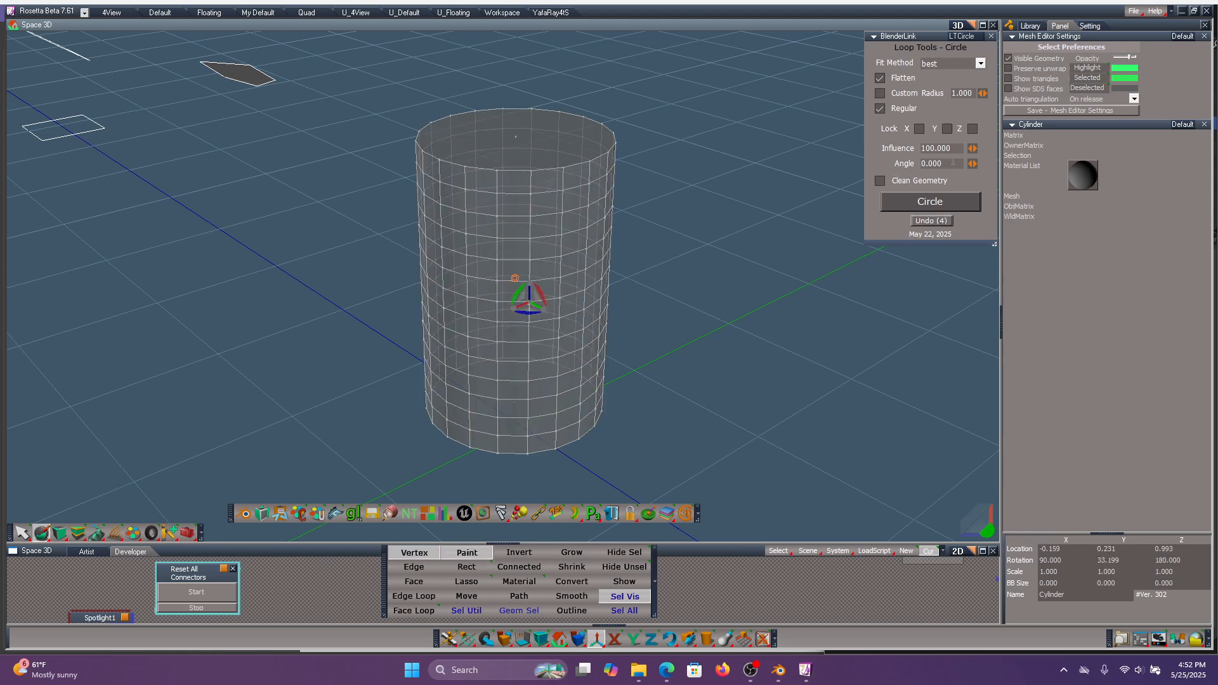
# Try the Circle tool on the cylinder's side selection with an angle of 22.5 and undo it.
pyautogui.write('22.5')
pyautogui.click(900, 199)
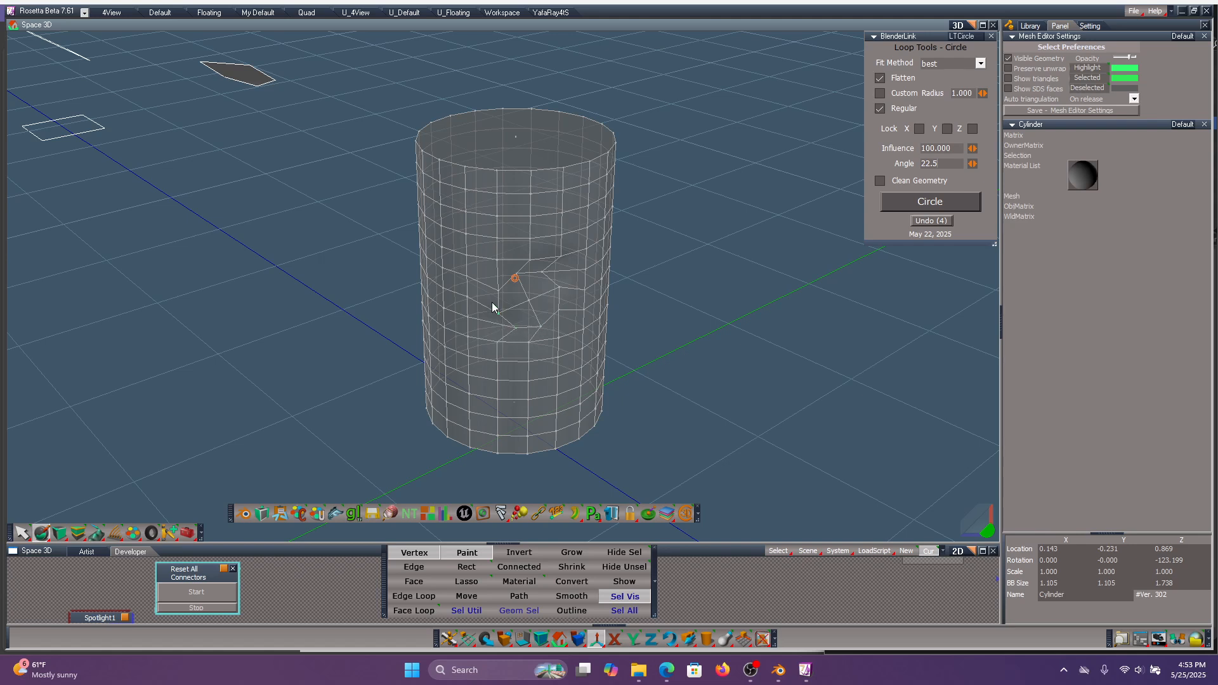
pyautogui.click(920, 222)
# Reset the Circle tool's angle to its default value of 0.
pyautogui.rightClick(903, 166)
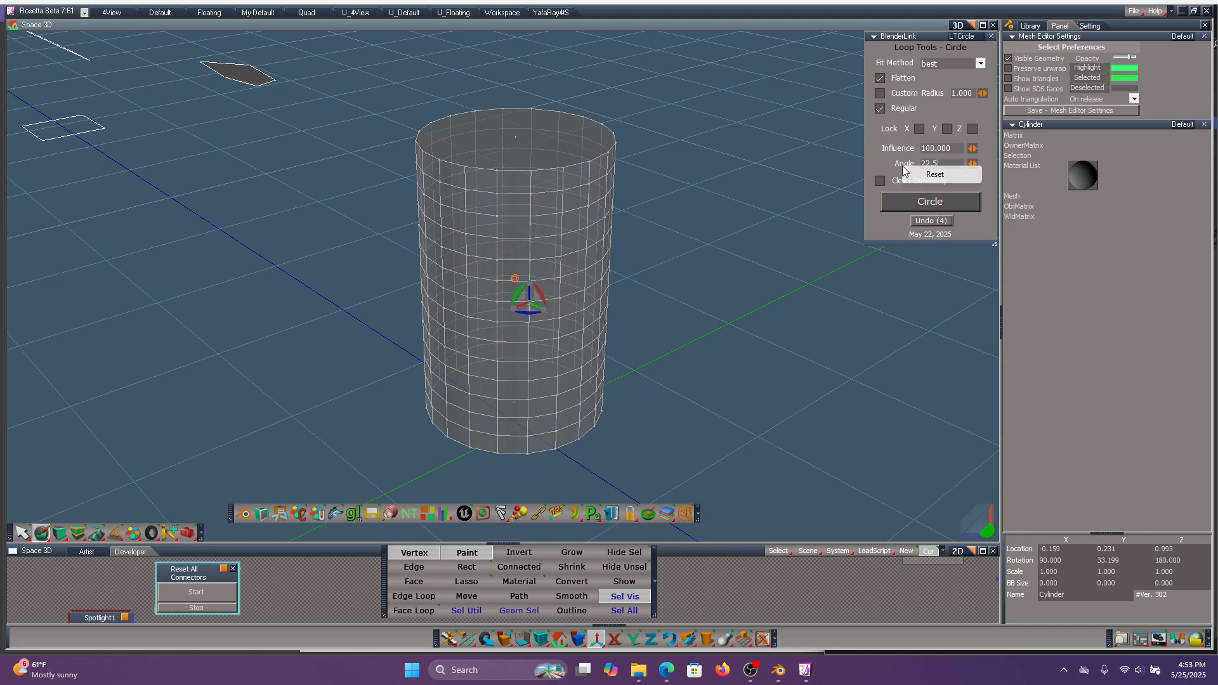
pyautogui.rightClick(909, 163)
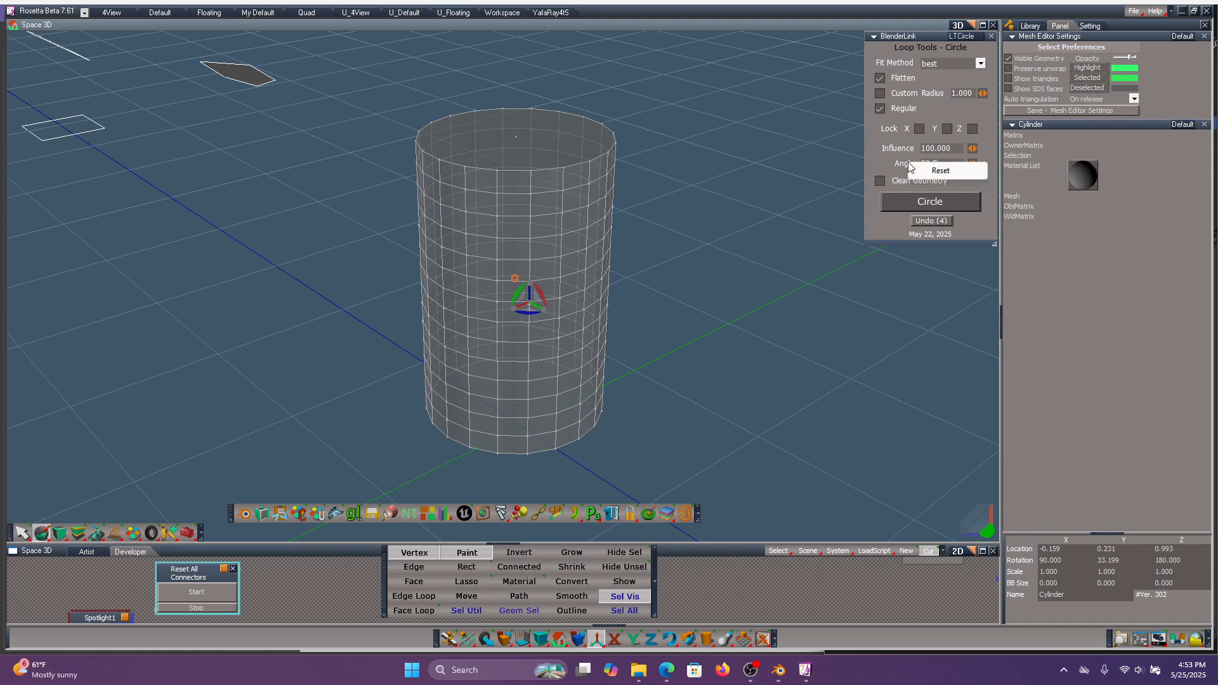
pyautogui.click(929, 174)
pyautogui.click(972, 165)
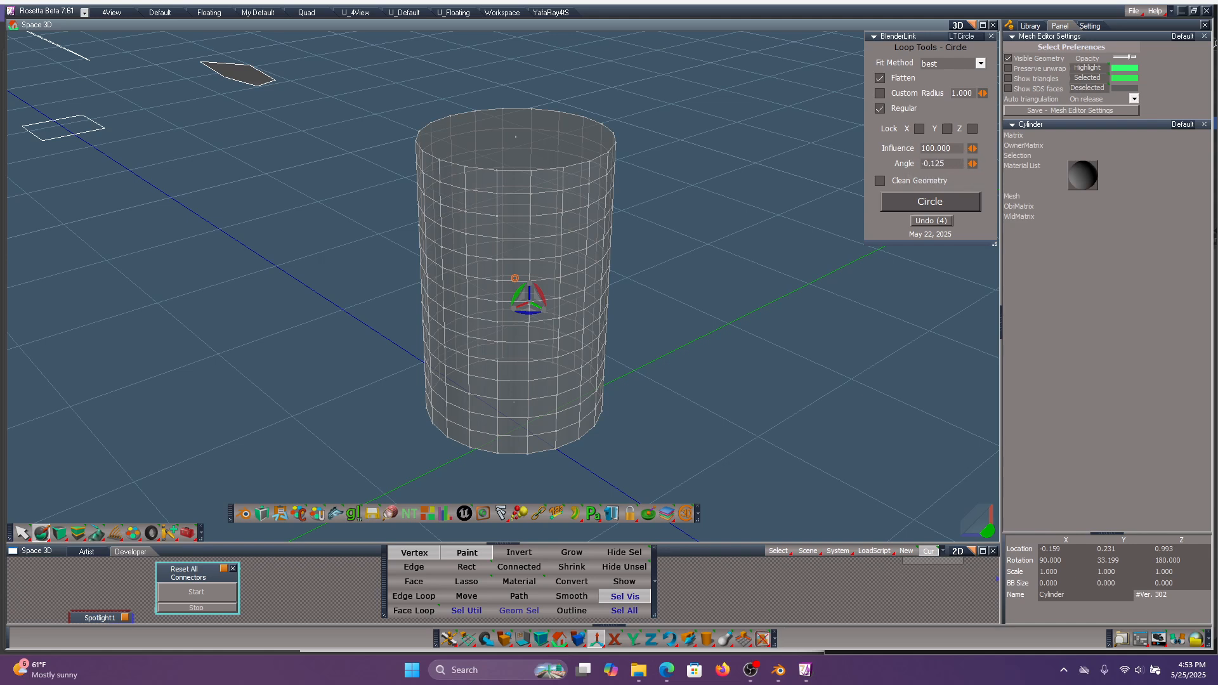
pyautogui.rightClick(910, 166)
pyautogui.click(929, 174)
# Try the Circle tool with Flatten enabled, inspect the cylinder's side in profile, and undo the operation.
pyautogui.moveTo(709, 256); pyautogui.dragTo(799, 188, button='middle')
pyautogui.scroll(5, 644, 340)
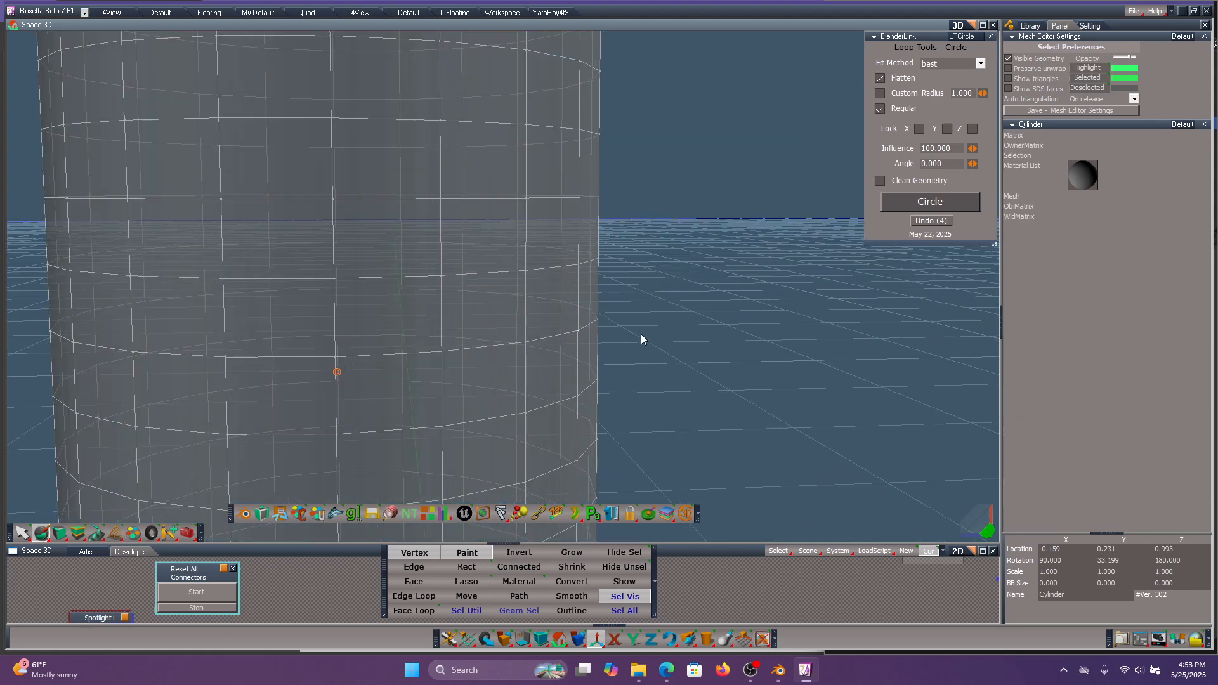
pyautogui.moveTo(727, 339); pyautogui.dragTo(887, 279, button='middle')
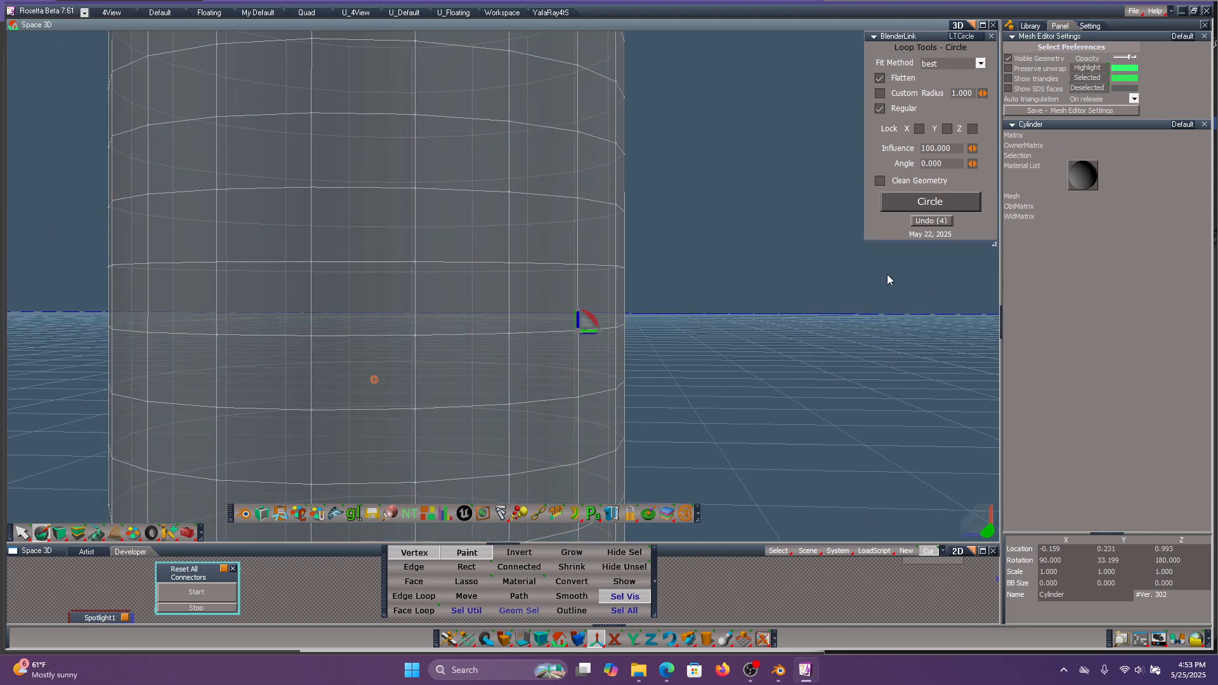
pyautogui.click(934, 201)
pyautogui.moveTo(721, 311); pyautogui.dragTo(876, 264, button='middle')
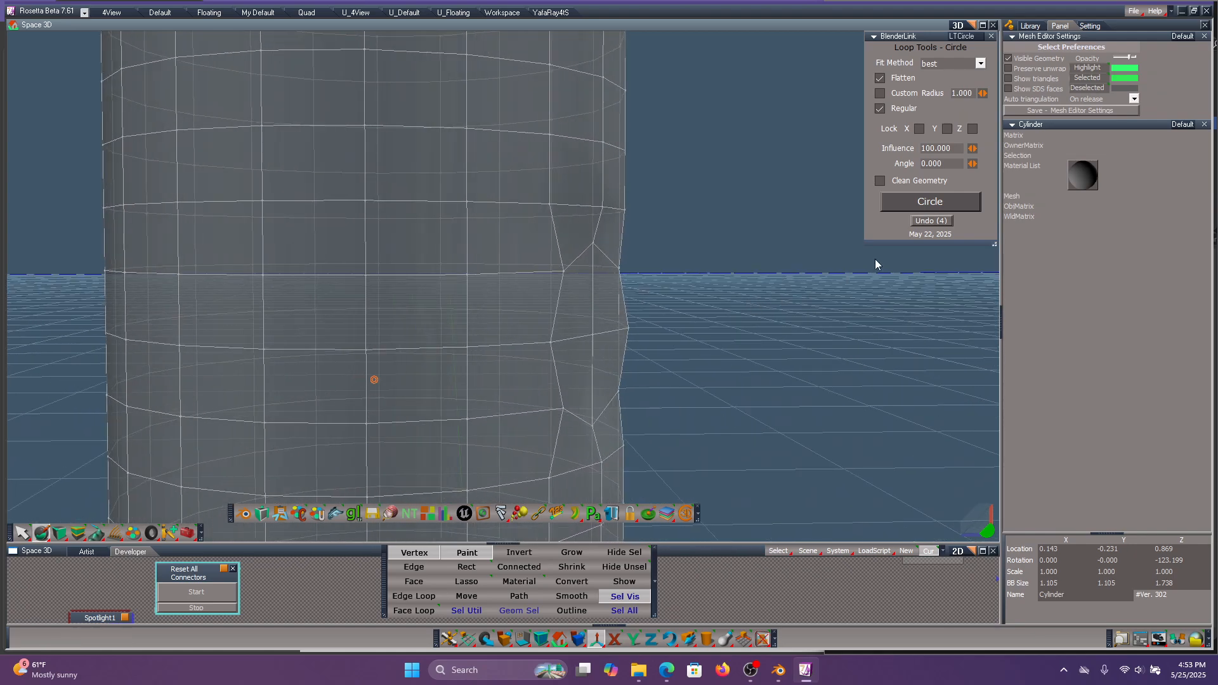
pyautogui.click(930, 220)
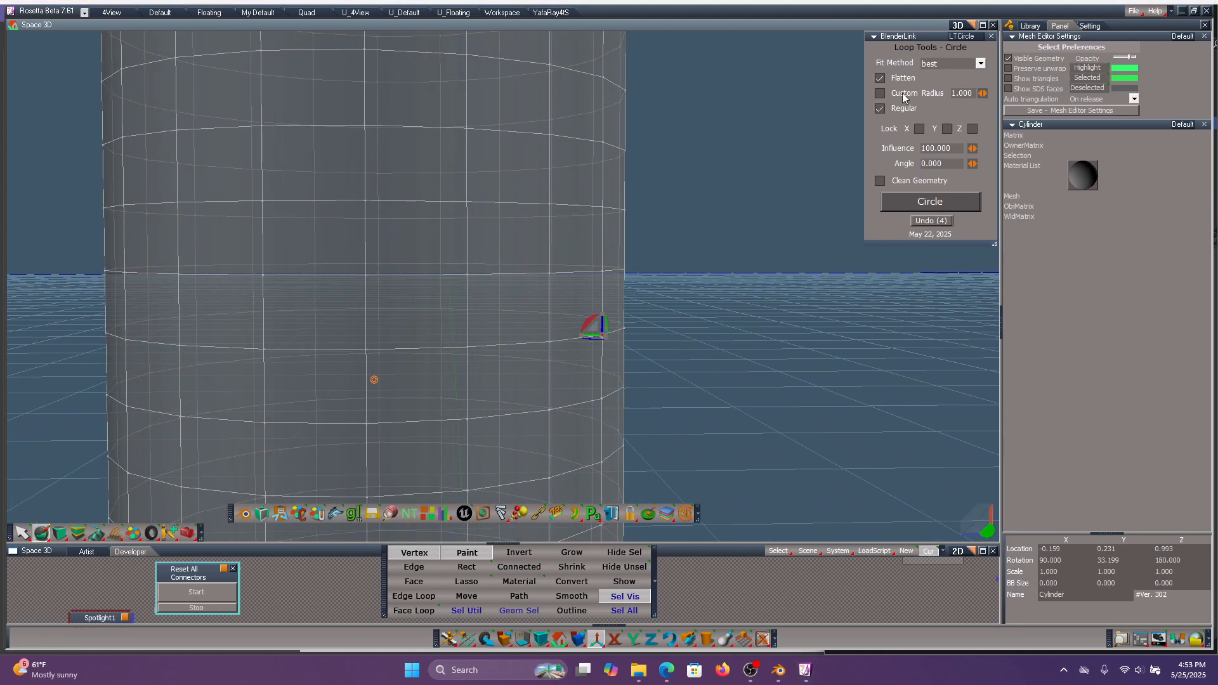
# Try the Circle tool on the side selection with Flatten disabled and undo it.
pyautogui.click(923, 202)
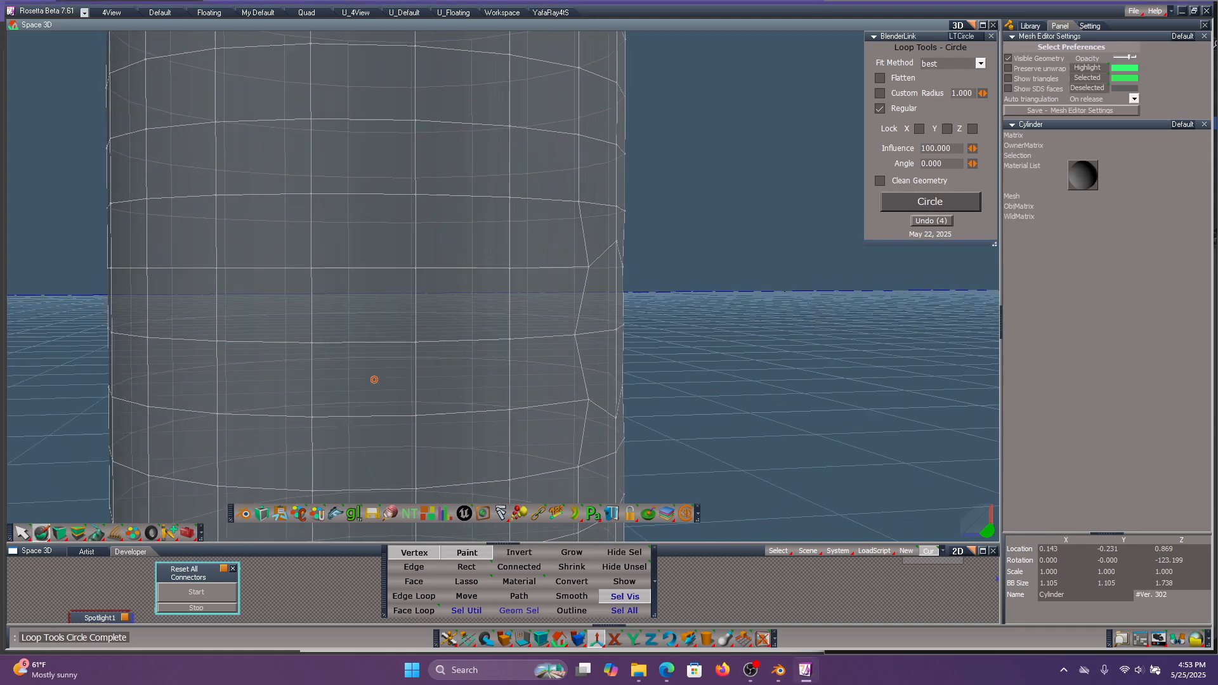
pyautogui.moveTo(774, 300)
pyautogui.mouseDown(button='middle')
pyautogui.moveTo(857, 307)
pyautogui.moveTo(706, 293)
pyautogui.moveTo(816, 285)
pyautogui.moveTo(793, 298)
pyautogui.moveTo(673, 300)
pyautogui.moveTo(736, 307)
pyautogui.moveTo(997, 259)
pyautogui.moveTo(779, 298)
pyautogui.mouseUp(button='middle')
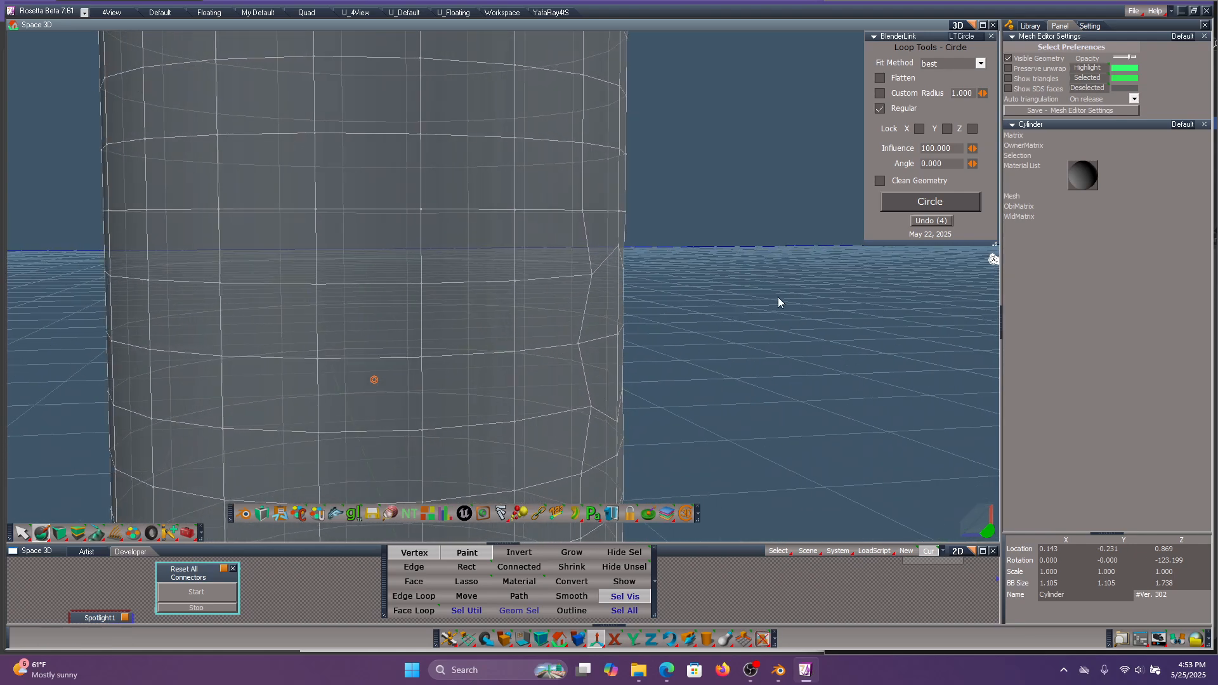
pyautogui.click(926, 221)
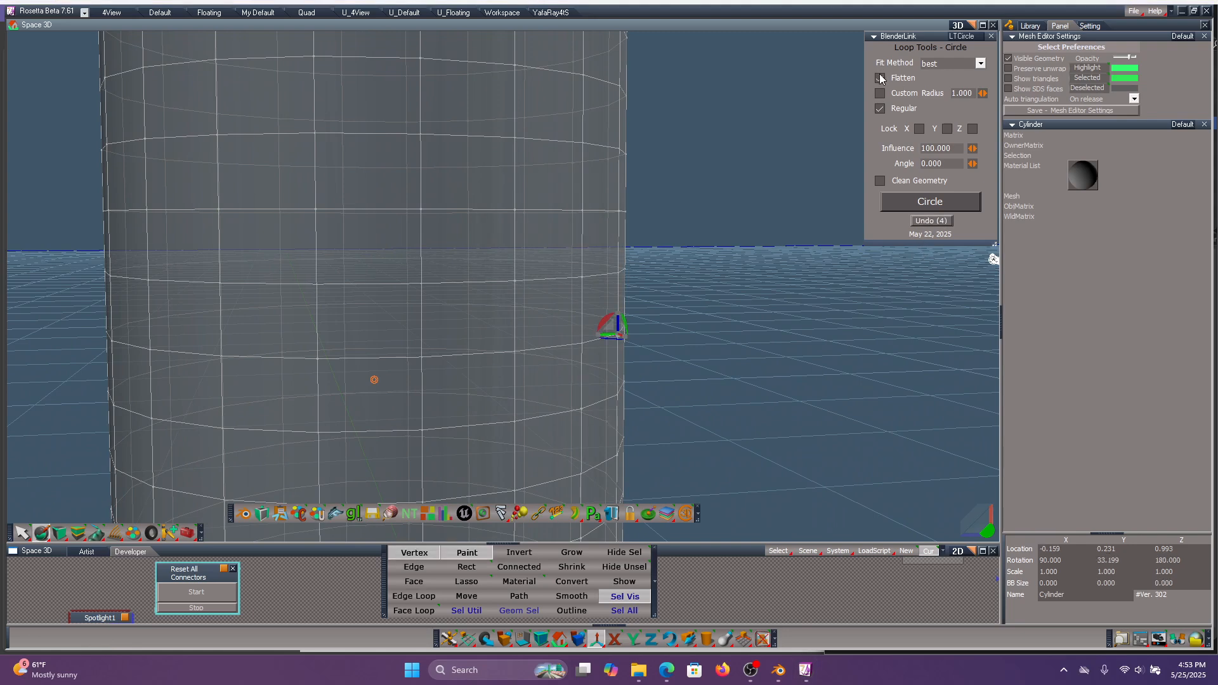
# Turn the Circle tool's Flatten and Clean Geometry options back on.
pyautogui.click(880, 77)
pyautogui.click(778, 198)
pyautogui.moveTo(778, 198); pyautogui.dragTo(815, 299, button='middle')
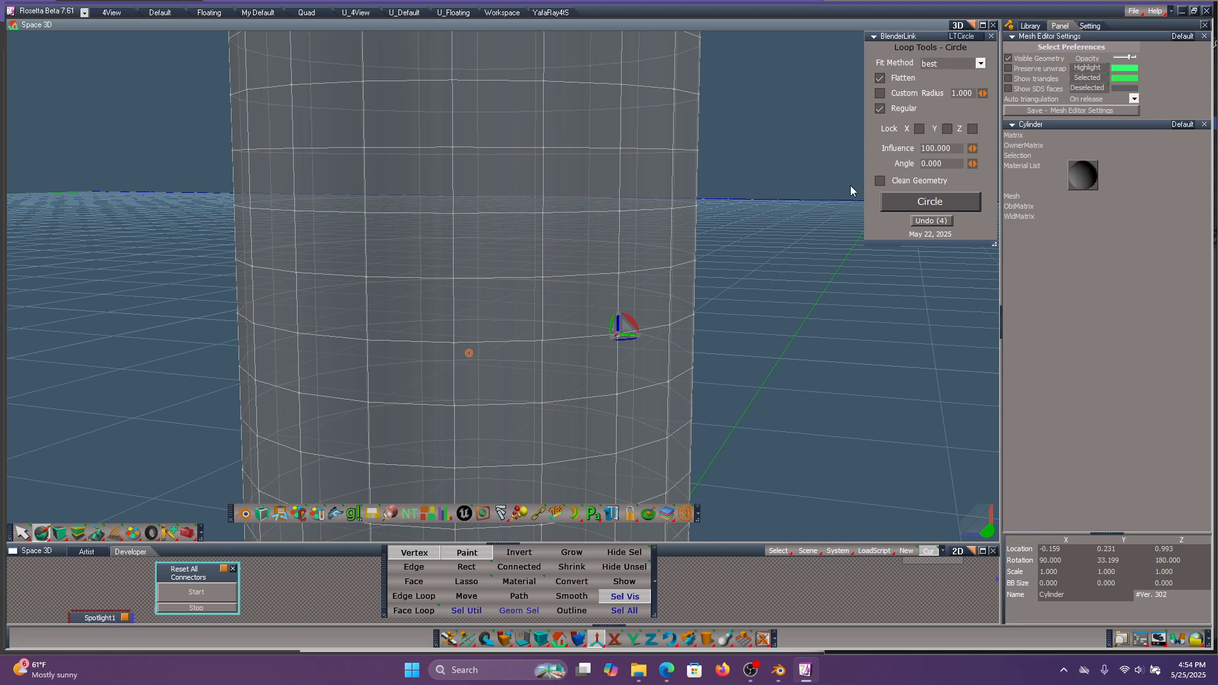
pyautogui.click(881, 182)
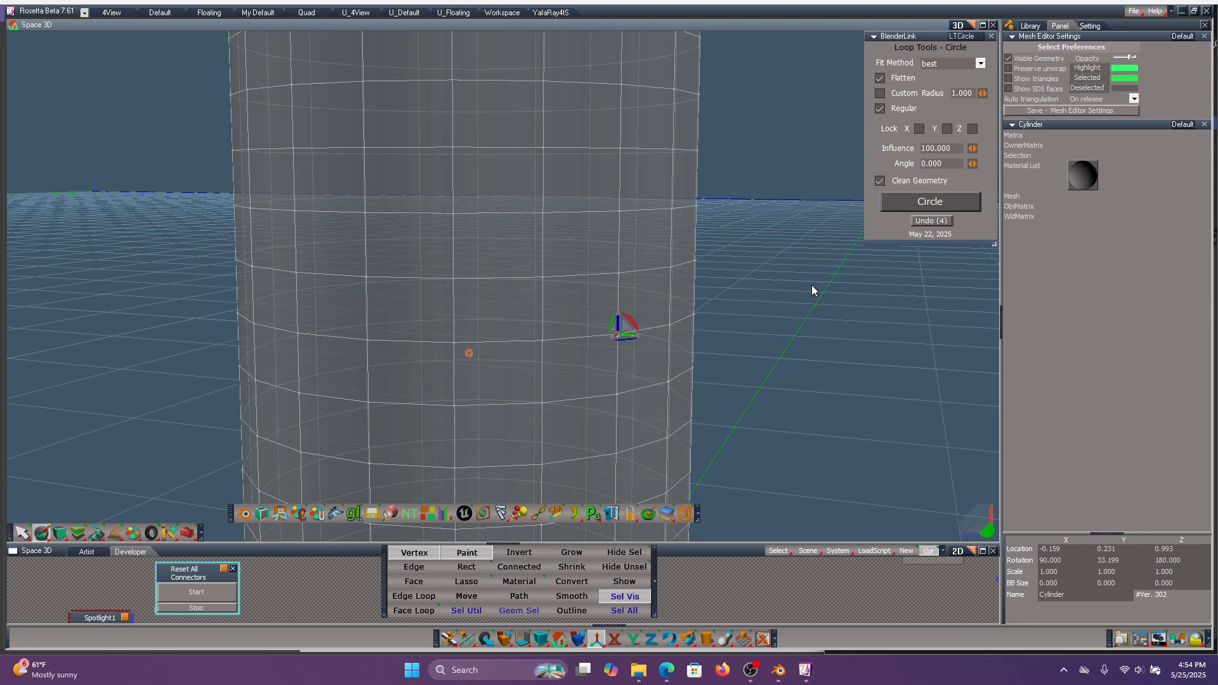
# Squash the whole cylinder along Y to a scale of about 0.445, giving it an oval cross-section.
pyautogui.scroll(-5, 812, 284)
pyautogui.scroll(3, 809, 284)
pyautogui.moveTo(798, 299); pyautogui.dragTo(684, 276, button='middle')
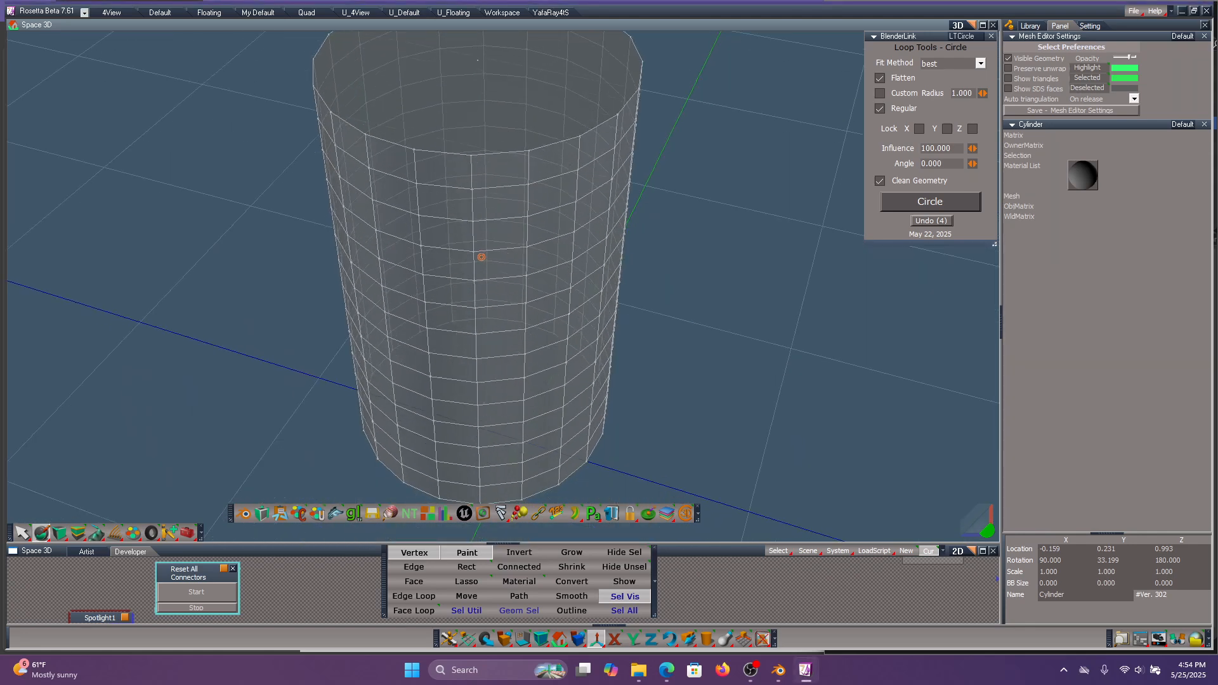
pyautogui.click(537, 569)
pyautogui.moveTo(501, 261); pyautogui.dragTo(456, 261)
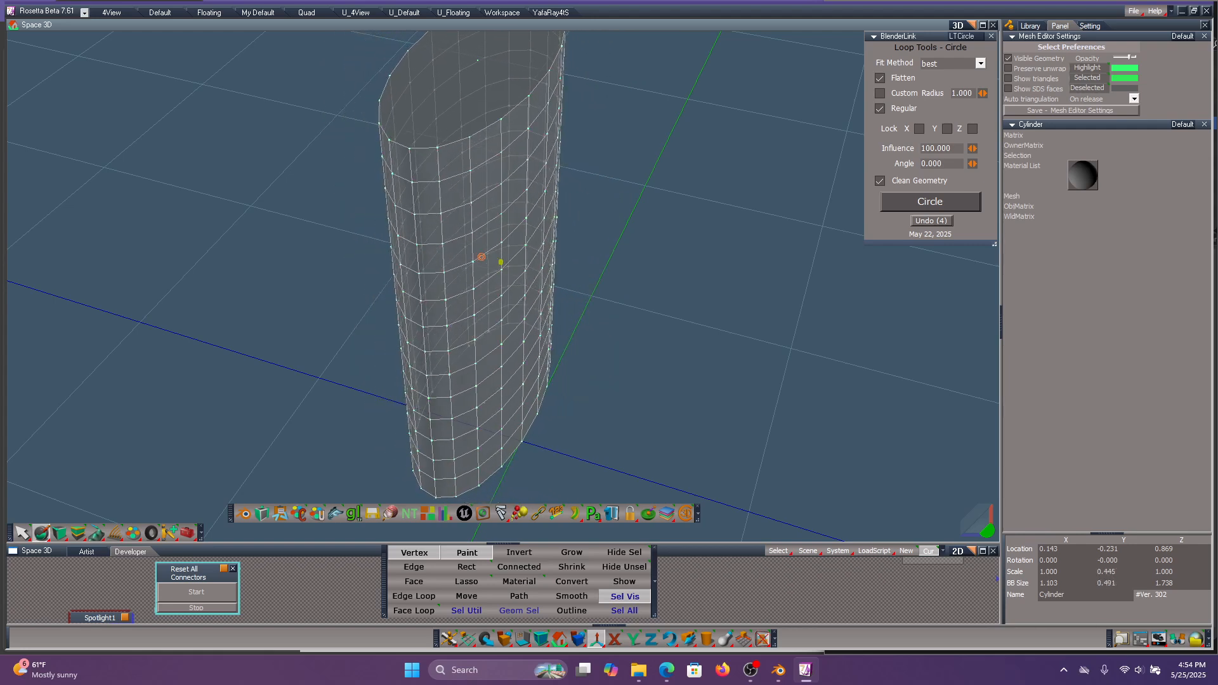
# Select the oval cap face at the top of the cylinder and center the view on it.
pyautogui.click(414, 581)
pyautogui.click(409, 131)
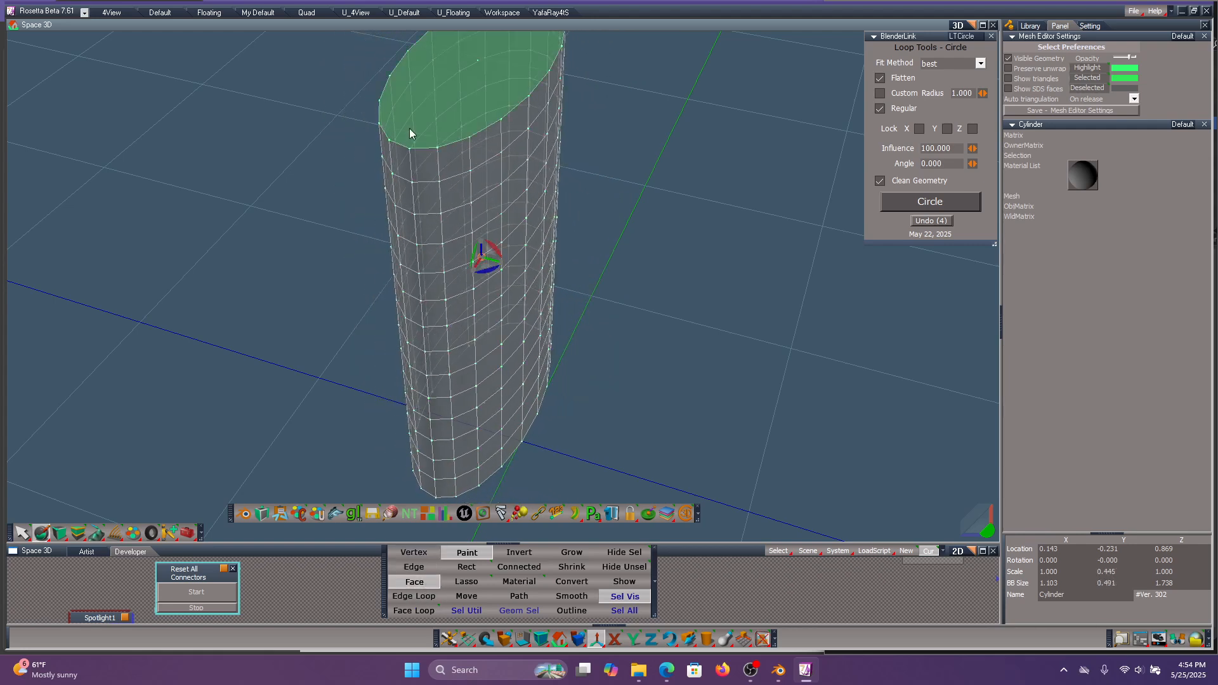
pyautogui.click(431, 98)
pyautogui.press('f')
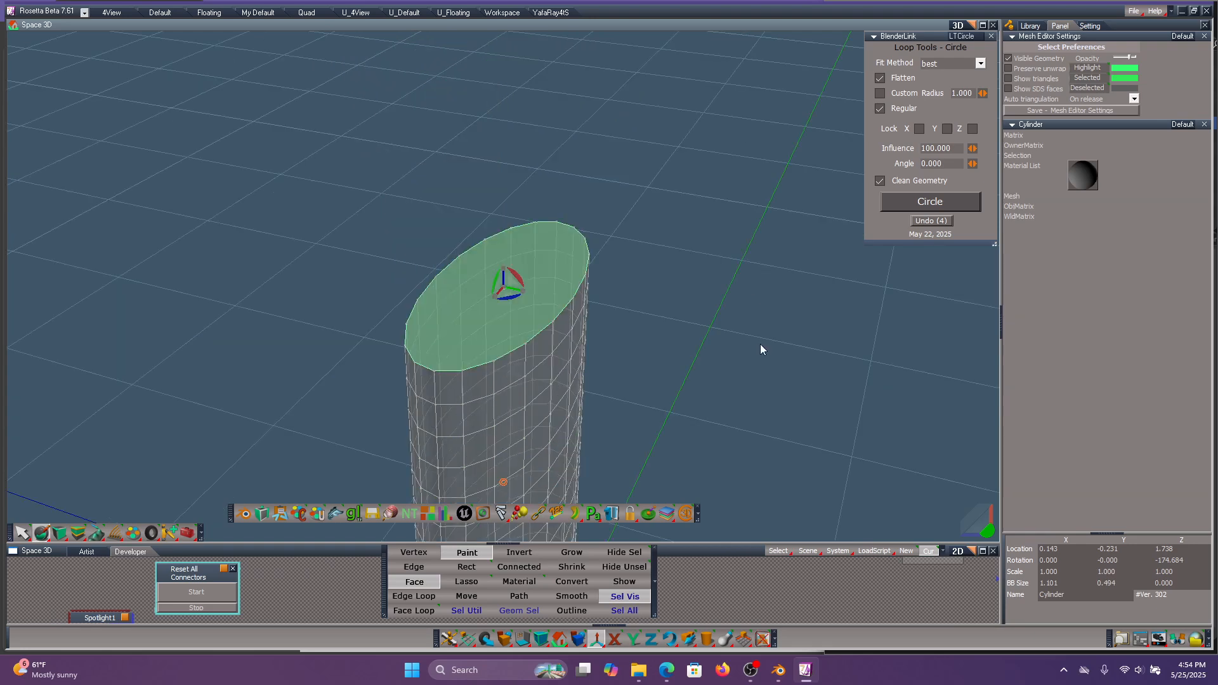
# Try the Circle tool on the oval top face with the best fit method, inspect it, and undo it.
pyautogui.scroll(3, 739, 359)
pyautogui.scroll(-2, 737, 360)
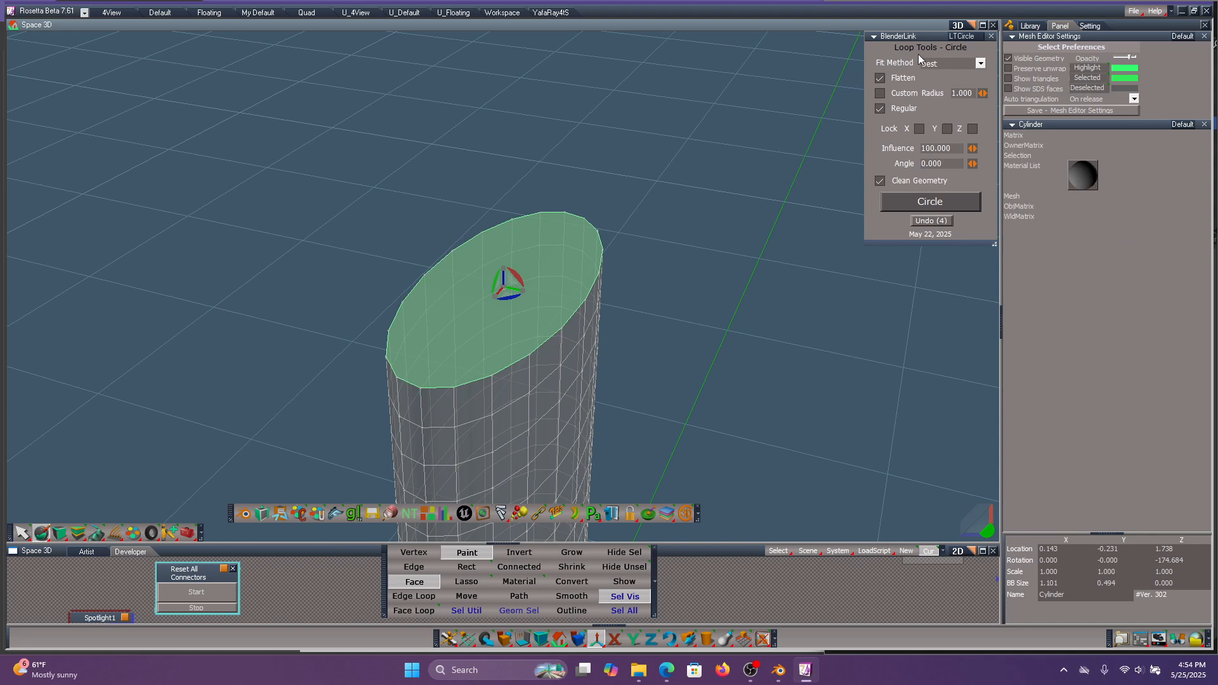
pyautogui.click(950, 202)
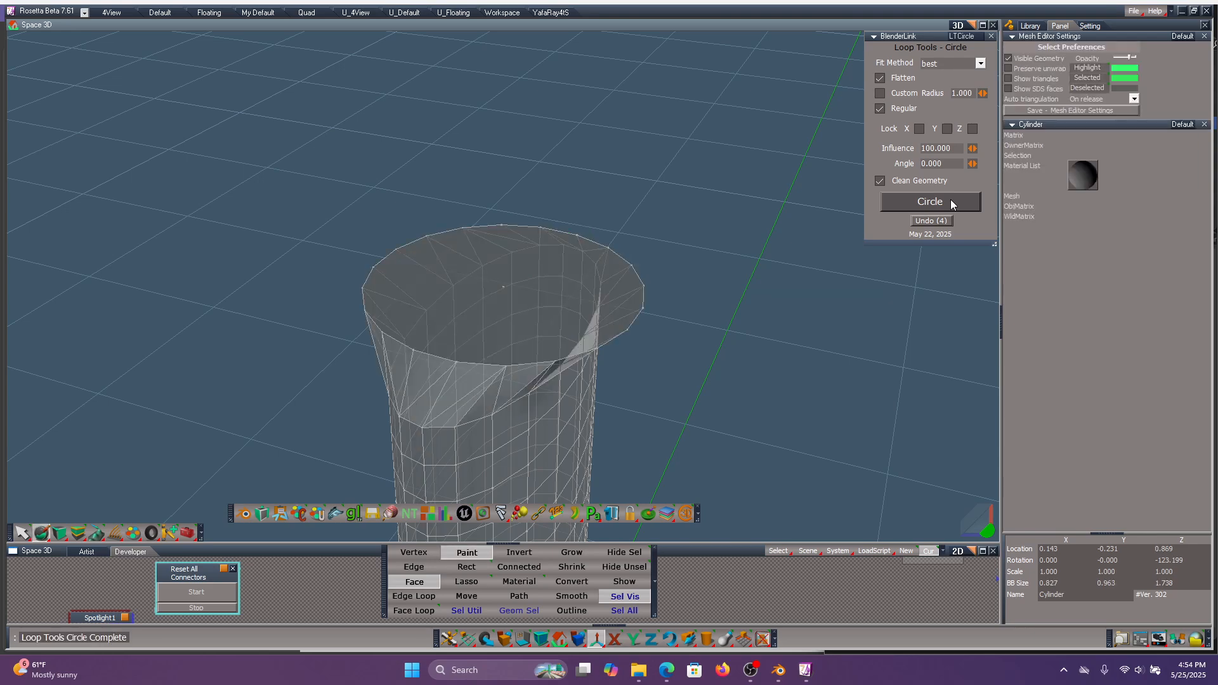
pyautogui.moveTo(684, 255); pyautogui.dragTo(520, 235, button='middle')
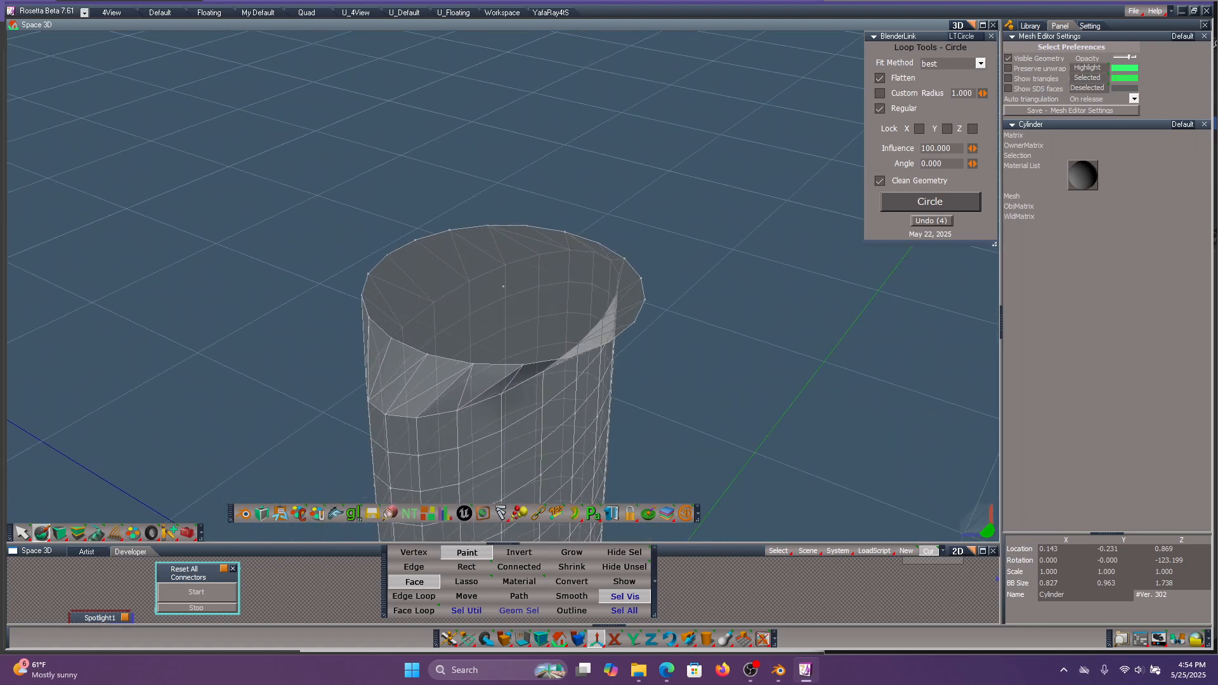
pyautogui.click(932, 221)
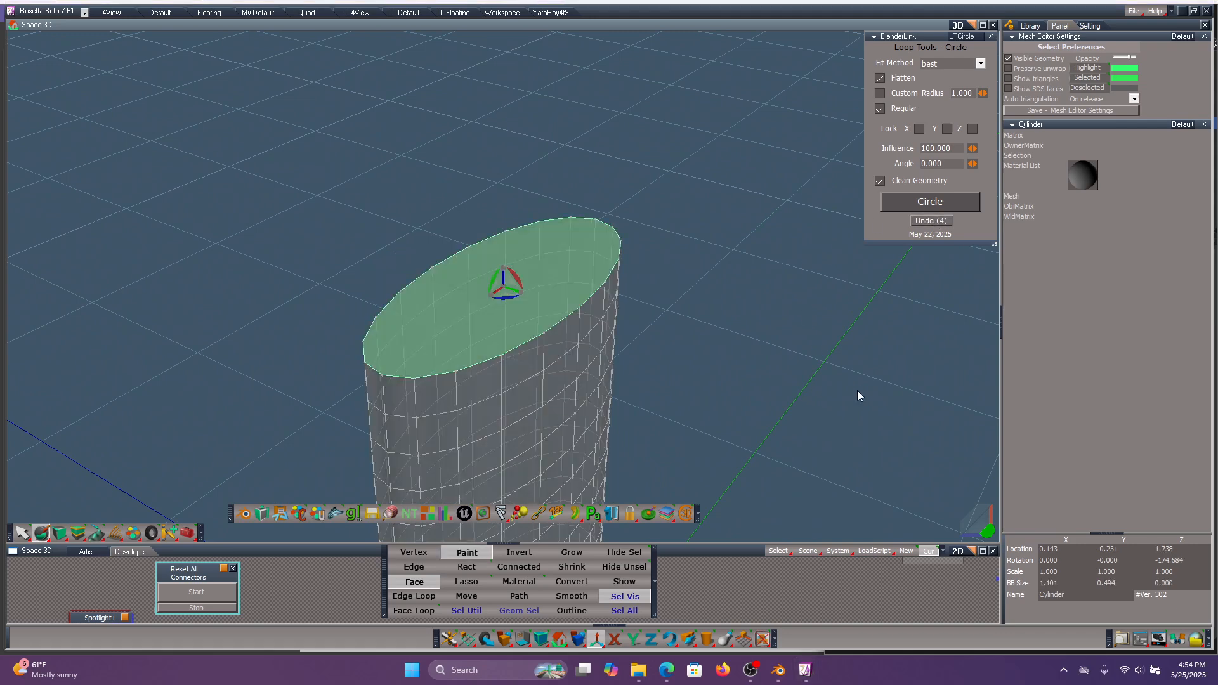
# Undo the top face selection and the squash of the cylinder.
pyautogui.click(669, 638)
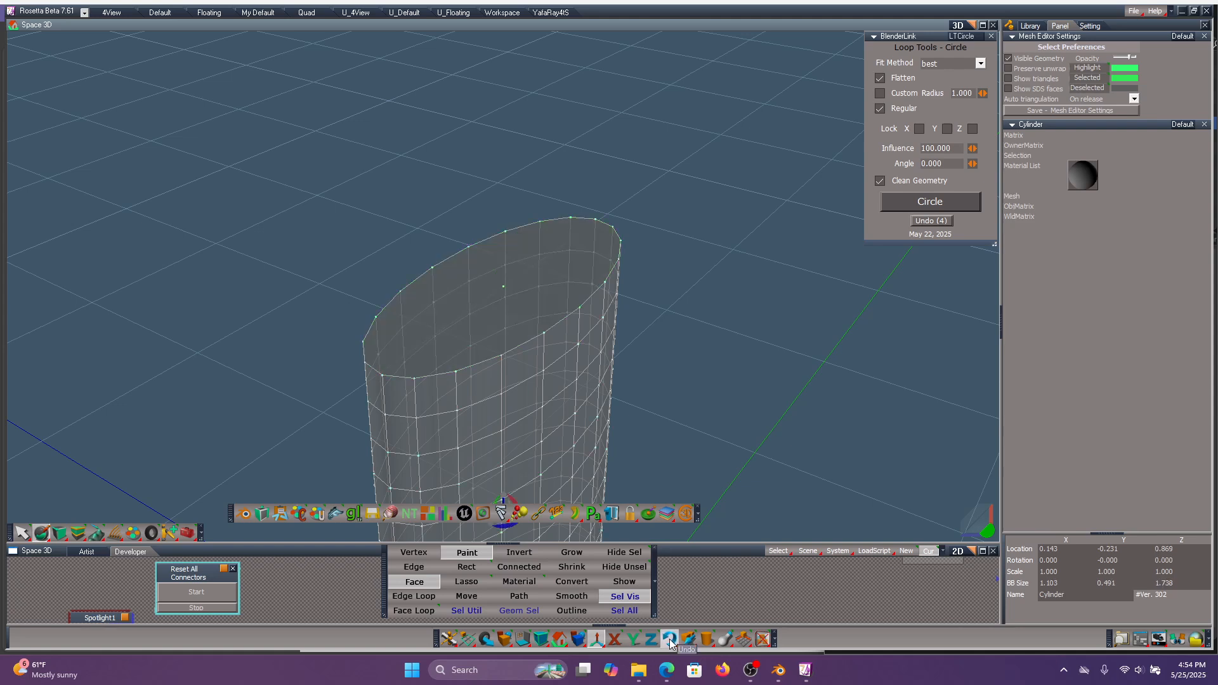
pyautogui.click(669, 638)
pyautogui.click(669, 638)
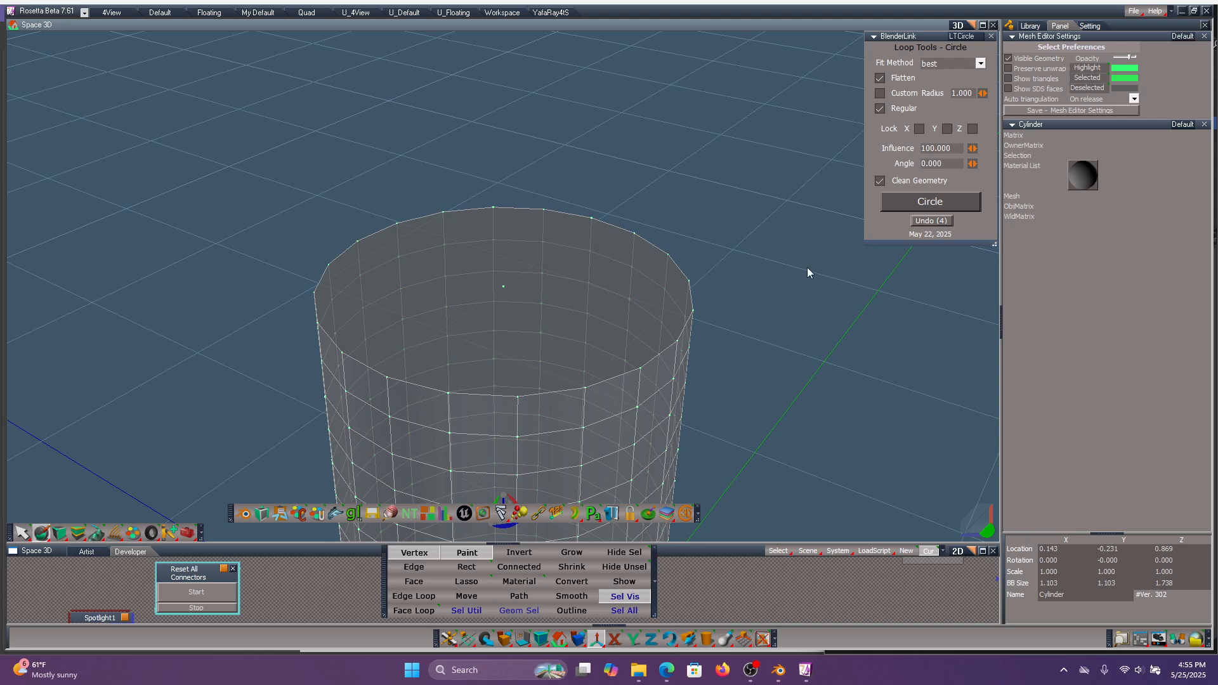
# Switch from the Loop Tools Circle tool to the Loop Tools Curve tool.
pyautogui.scroll(-5, 807, 268)
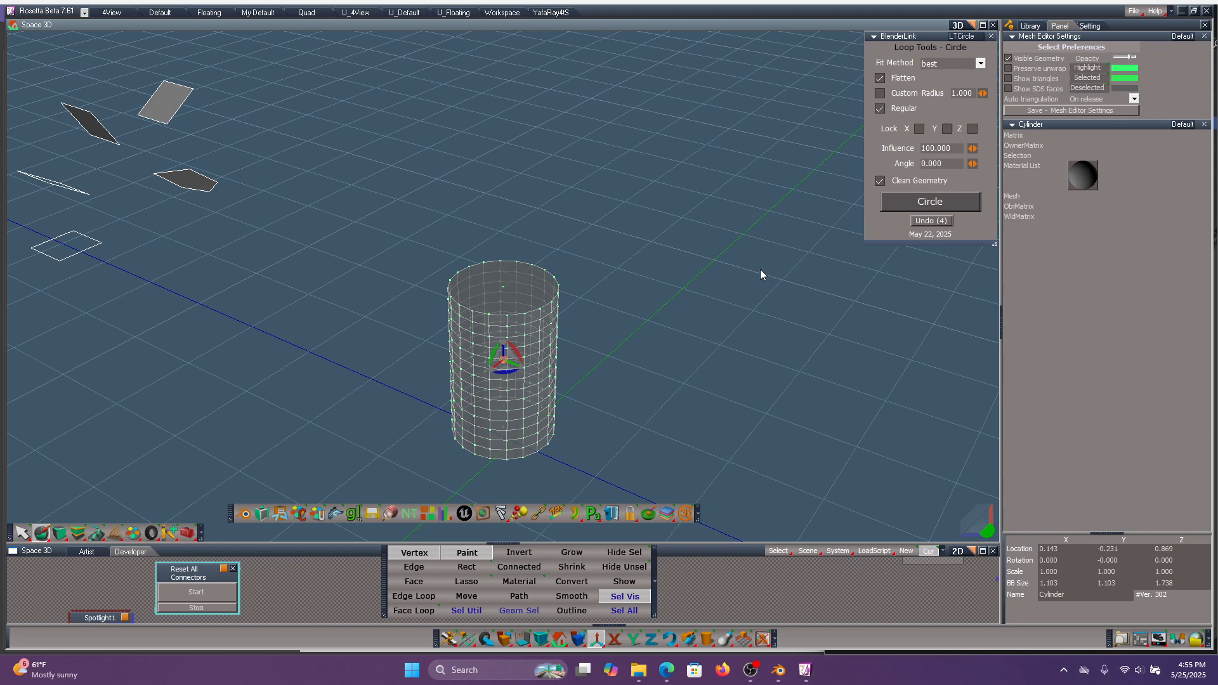
pyautogui.moveTo(756, 187); pyautogui.dragTo(802, 144, button='middle')
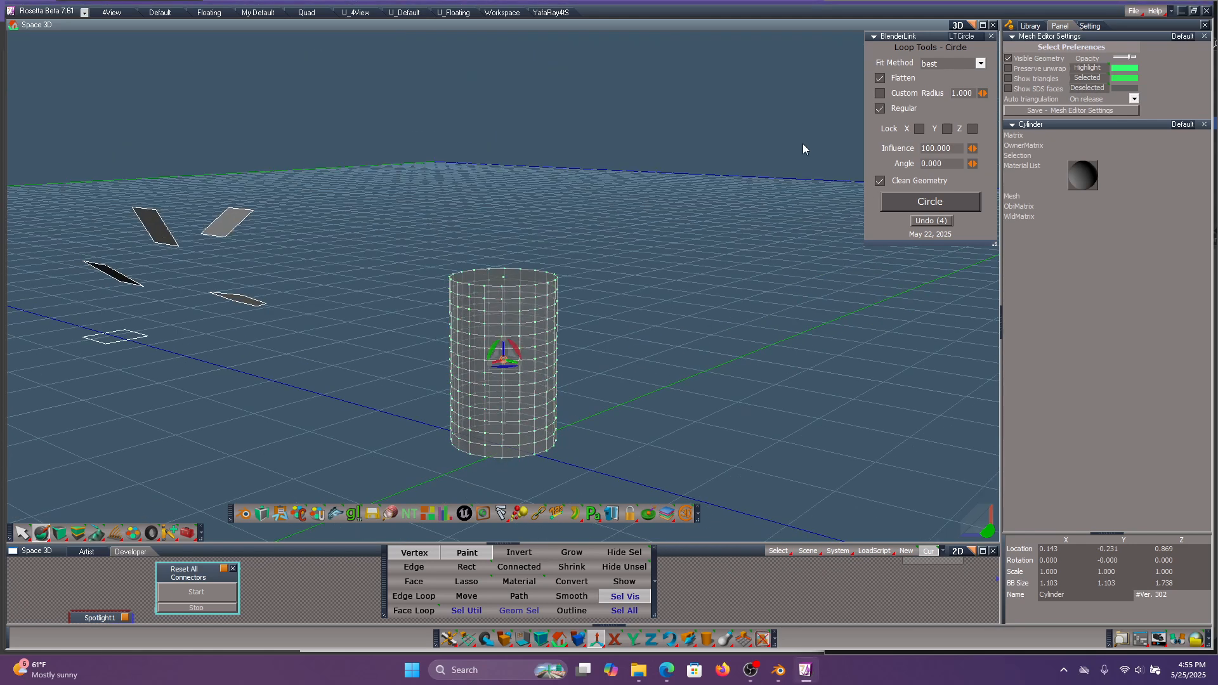
pyautogui.click(959, 36)
pyautogui.click(965, 122)
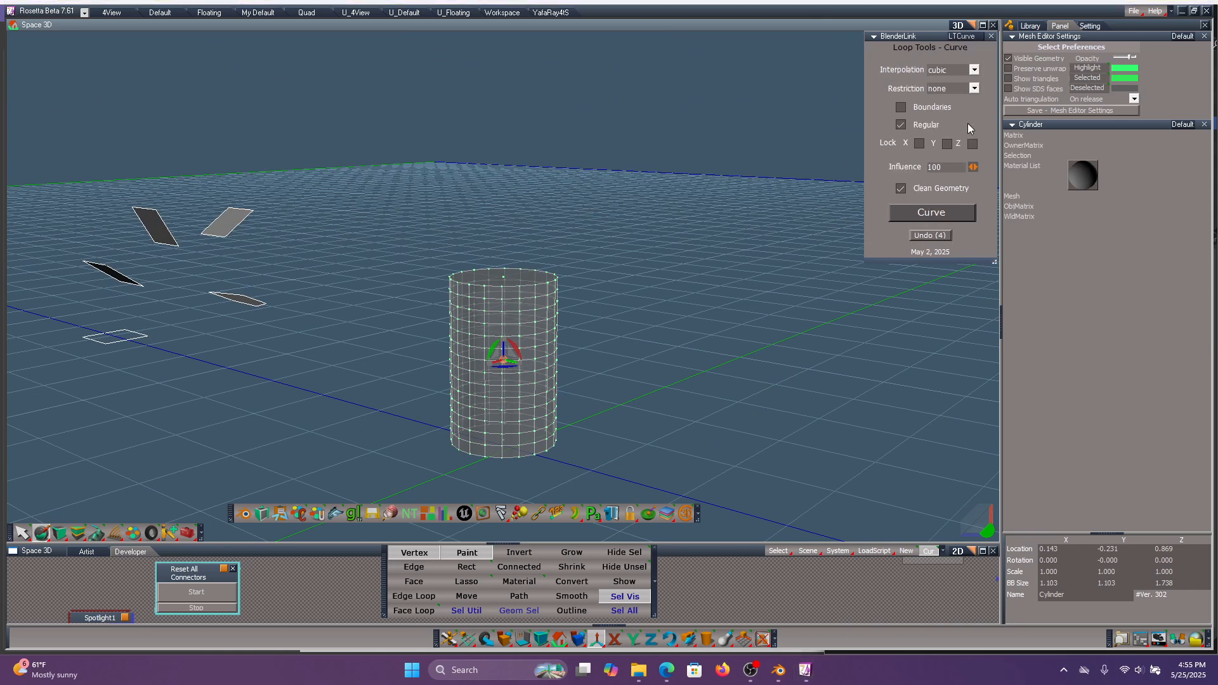
# Select a horizontal edge loop near the cylinder's top and scale it outward to about 1.462.
pyautogui.click(417, 598)
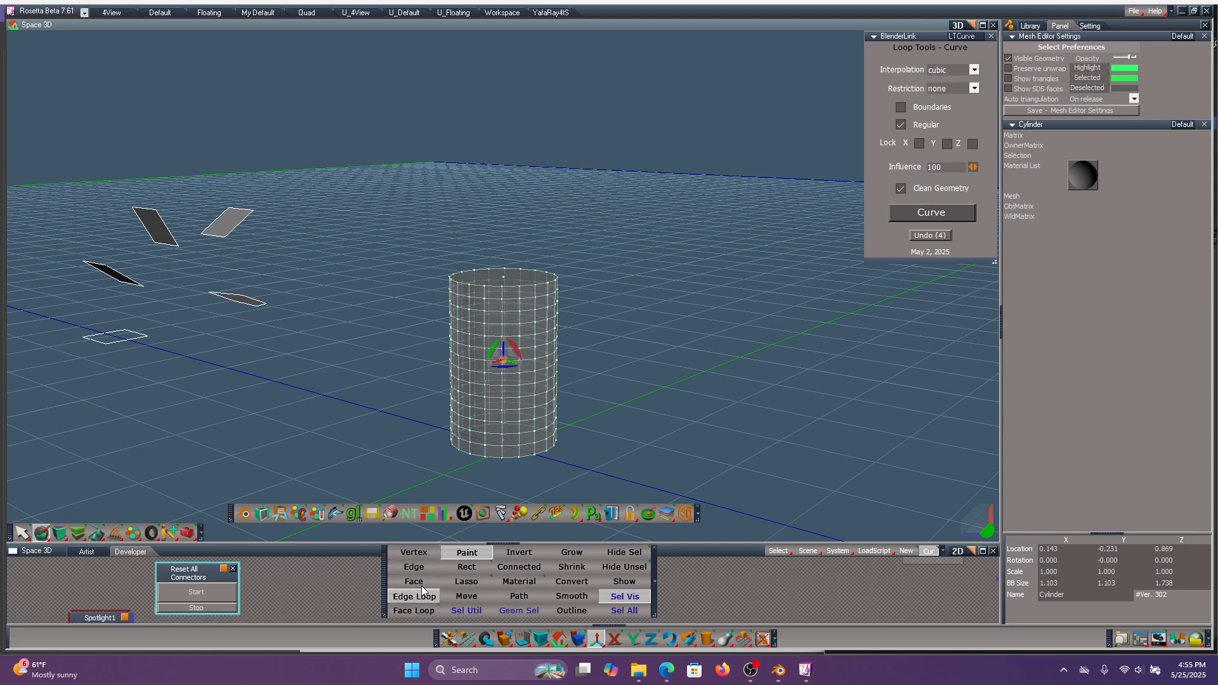
pyautogui.click(542, 309)
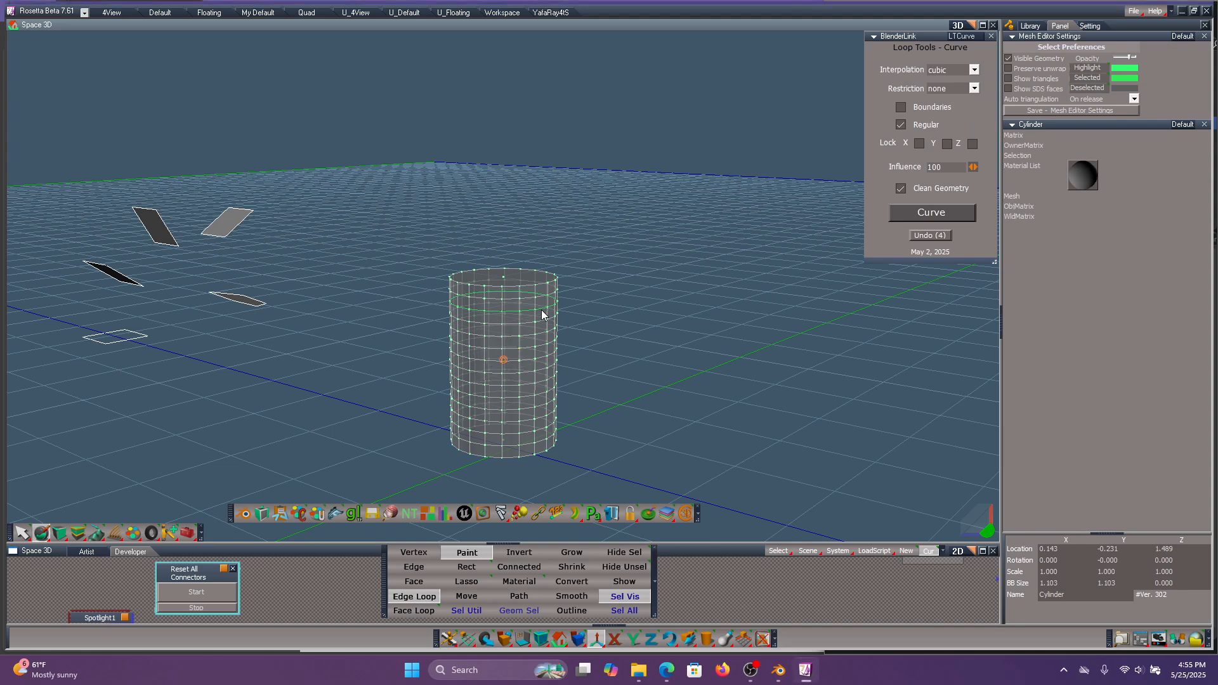
pyautogui.moveTo(520, 303); pyautogui.dragTo(607, 372)
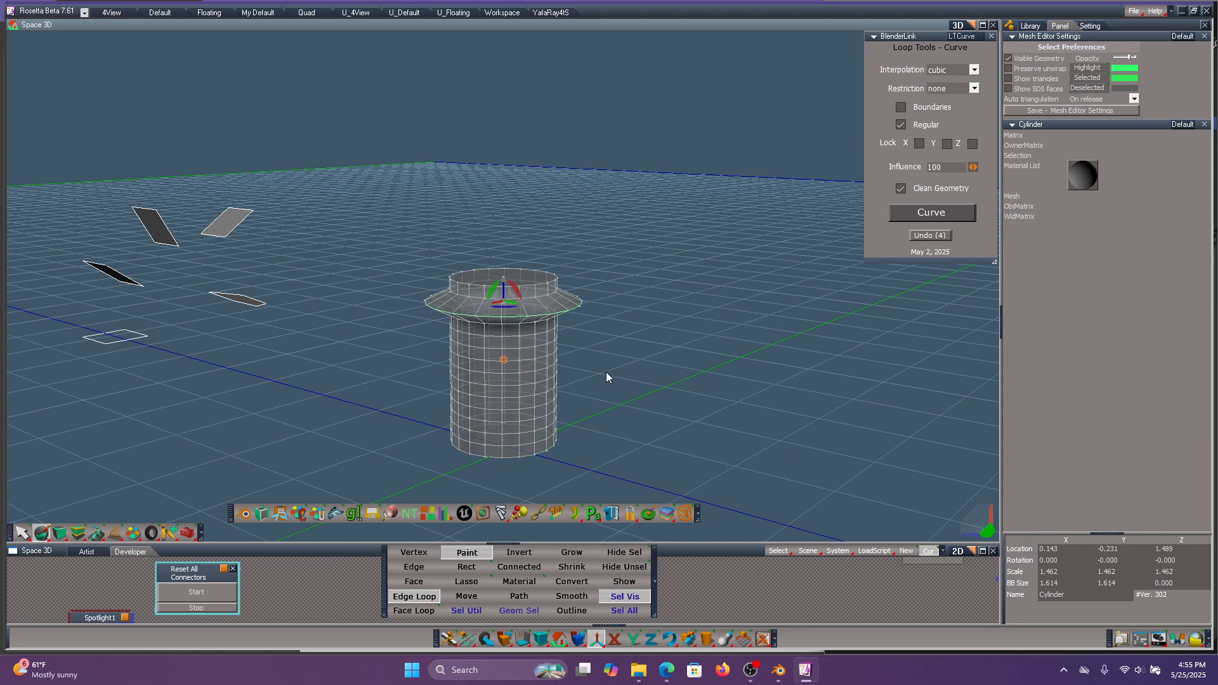
# Select the horizontal edge loop at the cylinder's mid-height and scale it inward to about 0.614.
pyautogui.click(539, 370)
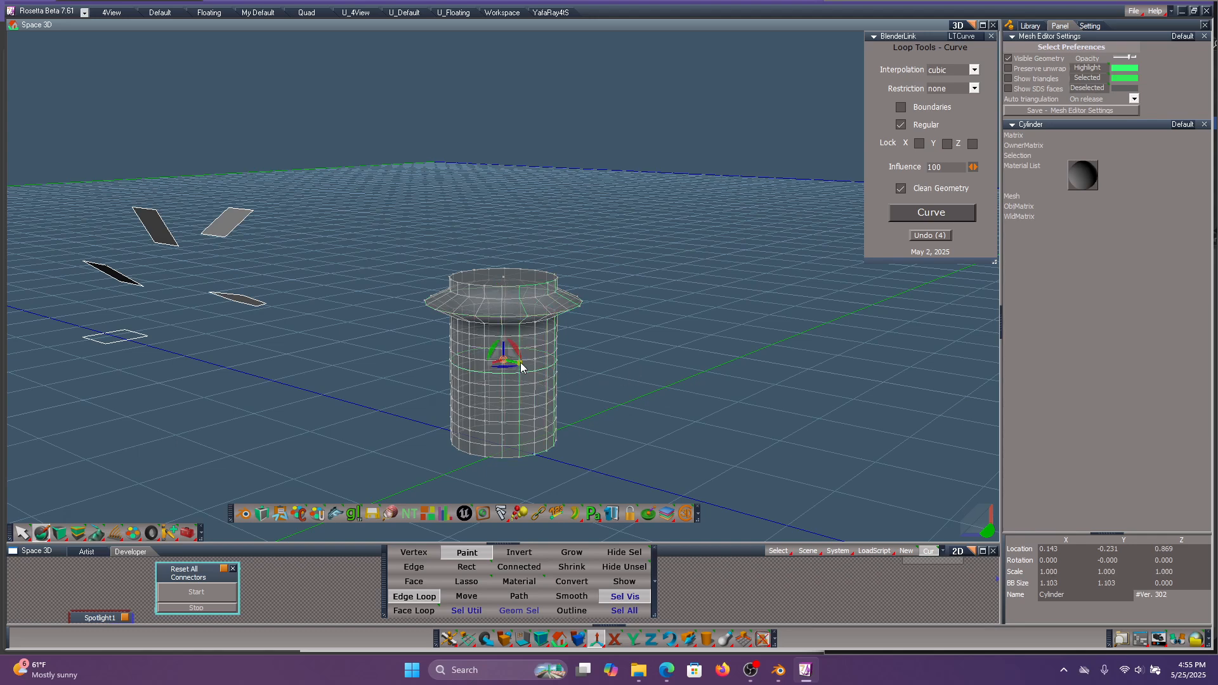
pyautogui.moveTo(520, 363); pyautogui.dragTo(477, 331)
# Select a horizontal edge loop near the cylinder's base and scale it outward to about 1.480.
pyautogui.click(520, 412)
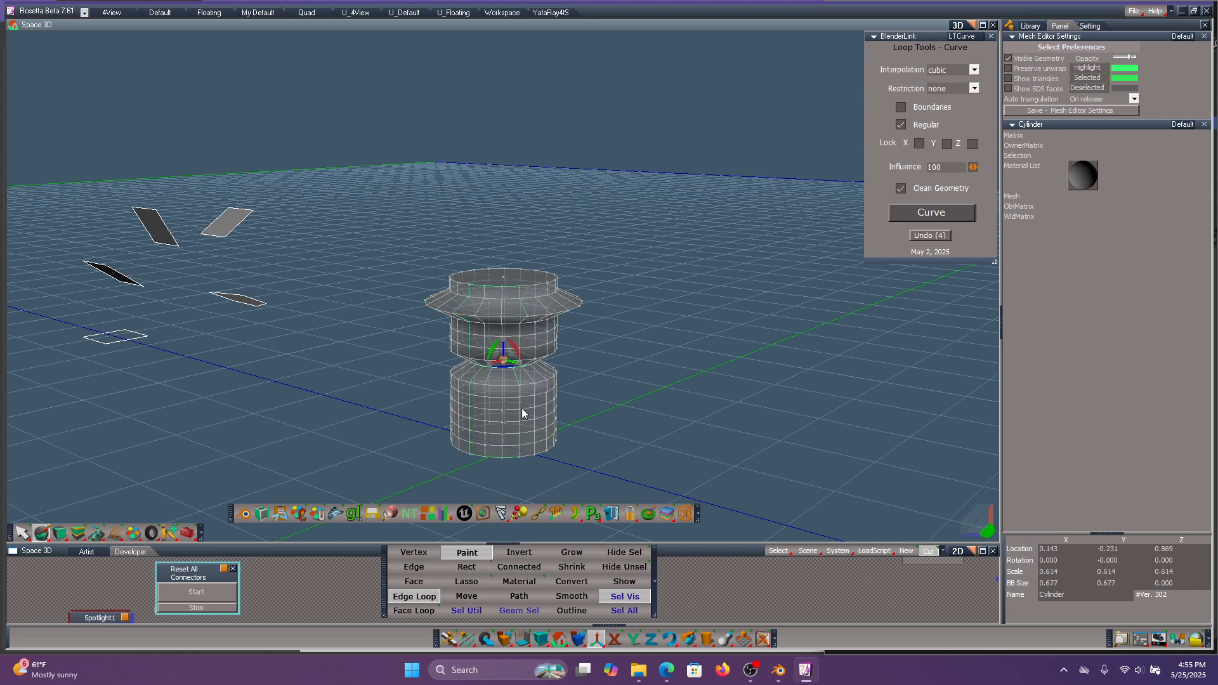
pyautogui.click(537, 436)
pyautogui.moveTo(519, 422); pyautogui.dragTo(545, 421)
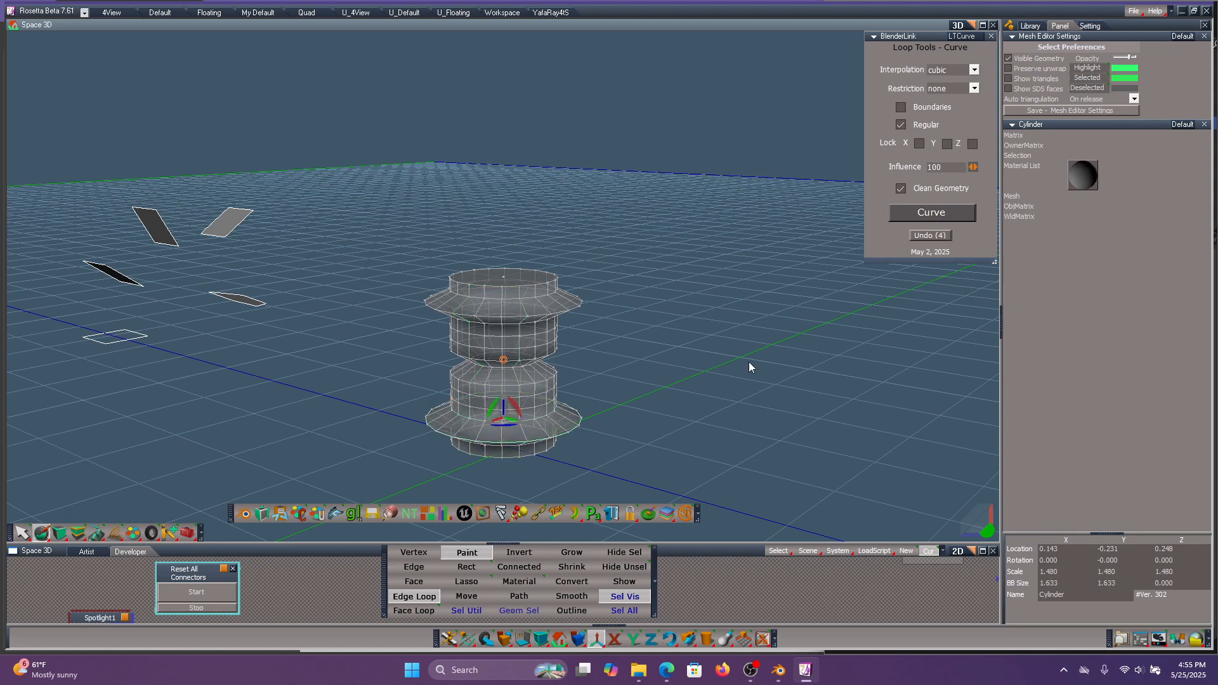
# Select the flared upper loop, the narrowed middle loop and the flared lower loop of the cylinder together.
pyautogui.moveTo(742, 359)
pyautogui.mouseDown(button='middle')
pyautogui.moveTo(742, 267)
pyautogui.moveTo(741, 374)
pyautogui.moveTo(741, 360)
pyautogui.mouseUp(button='middle')
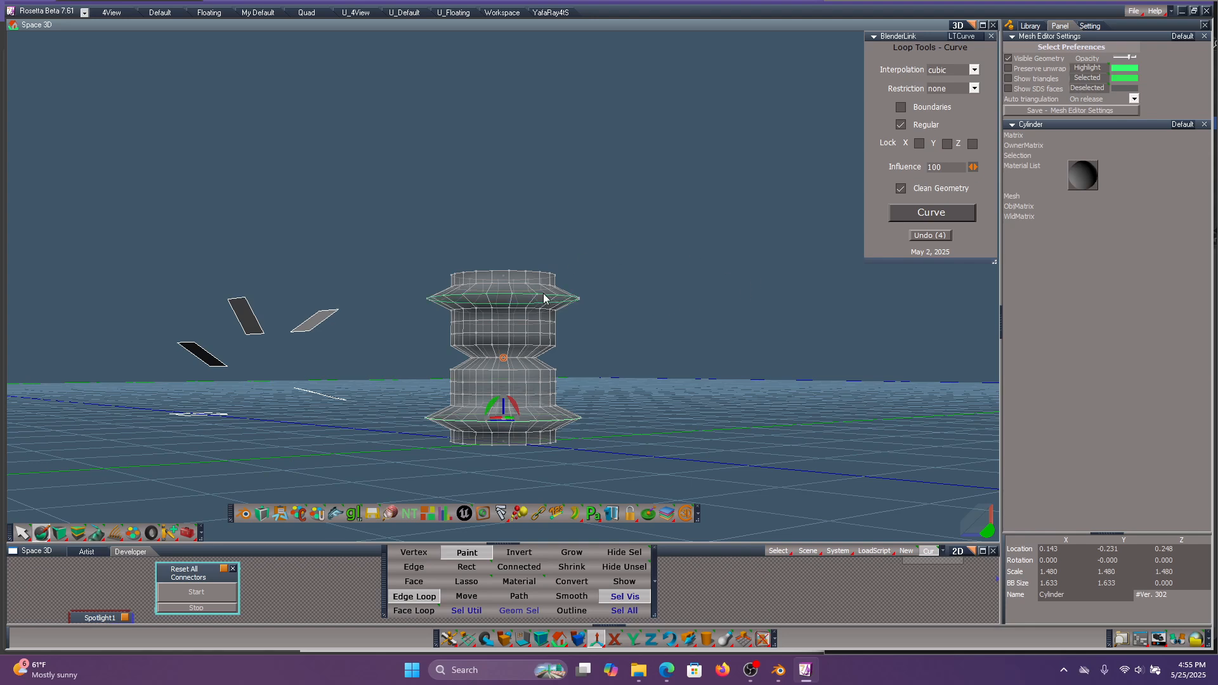
pyautogui.moveTo(627, 308); pyautogui.dragTo(626, 368, button='middle')
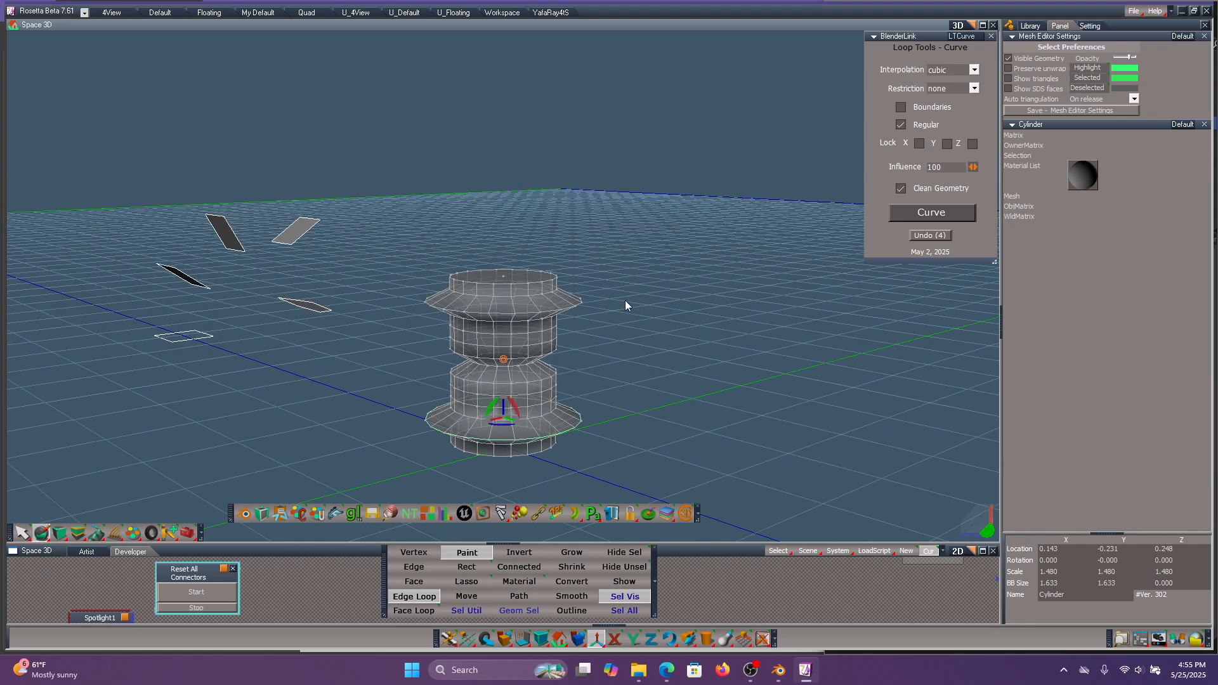
pyautogui.click(523, 309)
pyautogui.keyDown('shift'); pyautogui.click(577, 425); pyautogui.keyUp('shift')
pyautogui.moveTo(635, 348)
pyautogui.mouseDown(button='middle')
pyautogui.moveTo(633, 304)
pyautogui.moveTo(631, 406)
pyautogui.moveTo(634, 348)
pyautogui.mouseUp(button='middle')
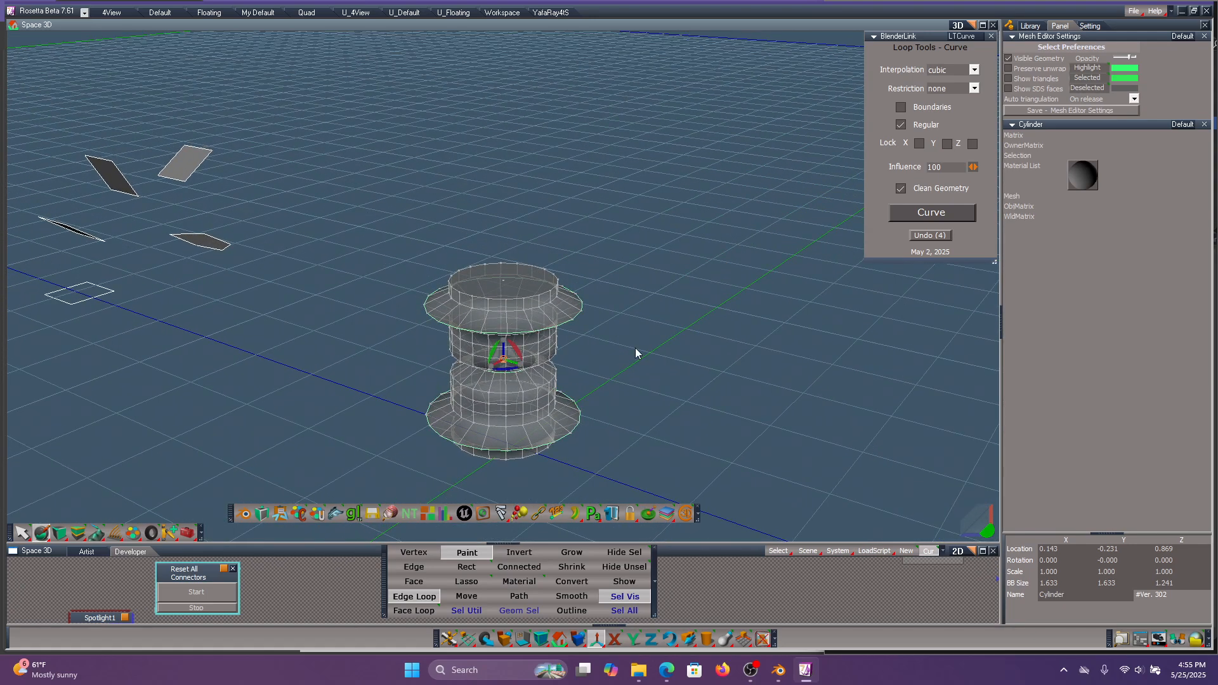
pyautogui.moveTo(763, 153); pyautogui.dragTo(841, 119, button='middle')
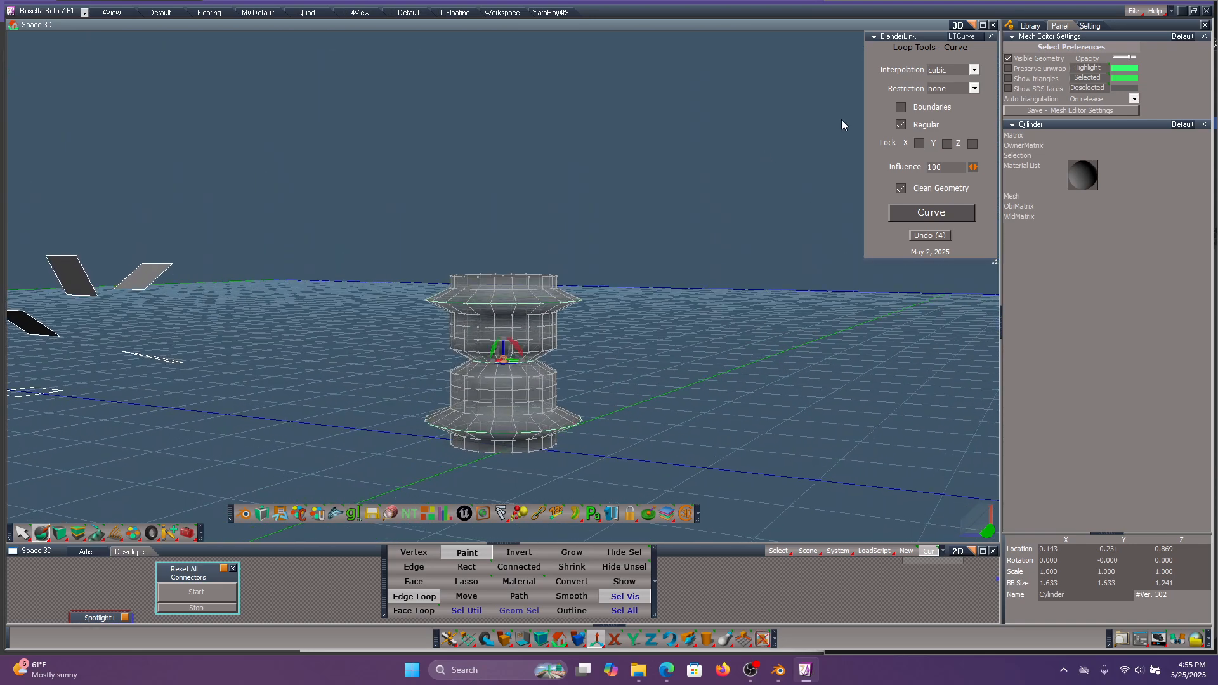
# Try the Loop Tools Curve on the edge-loop selection, and convert the selection to vertices.
pyautogui.click(934, 213)
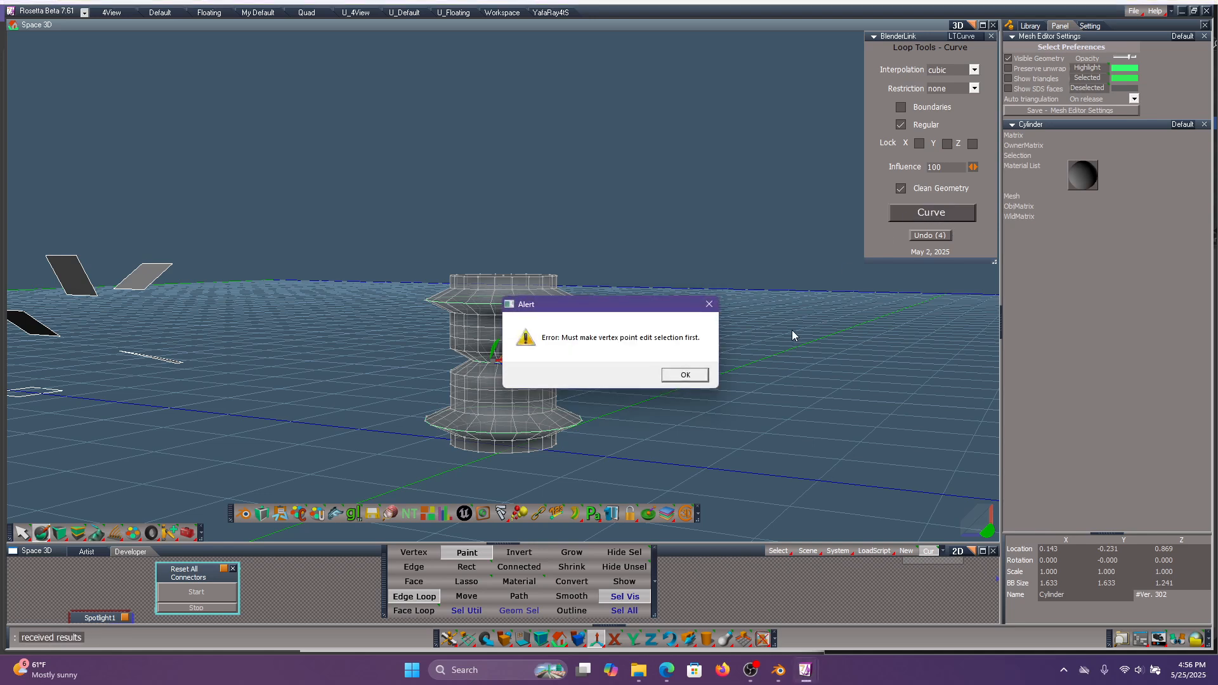
pyautogui.click(685, 375)
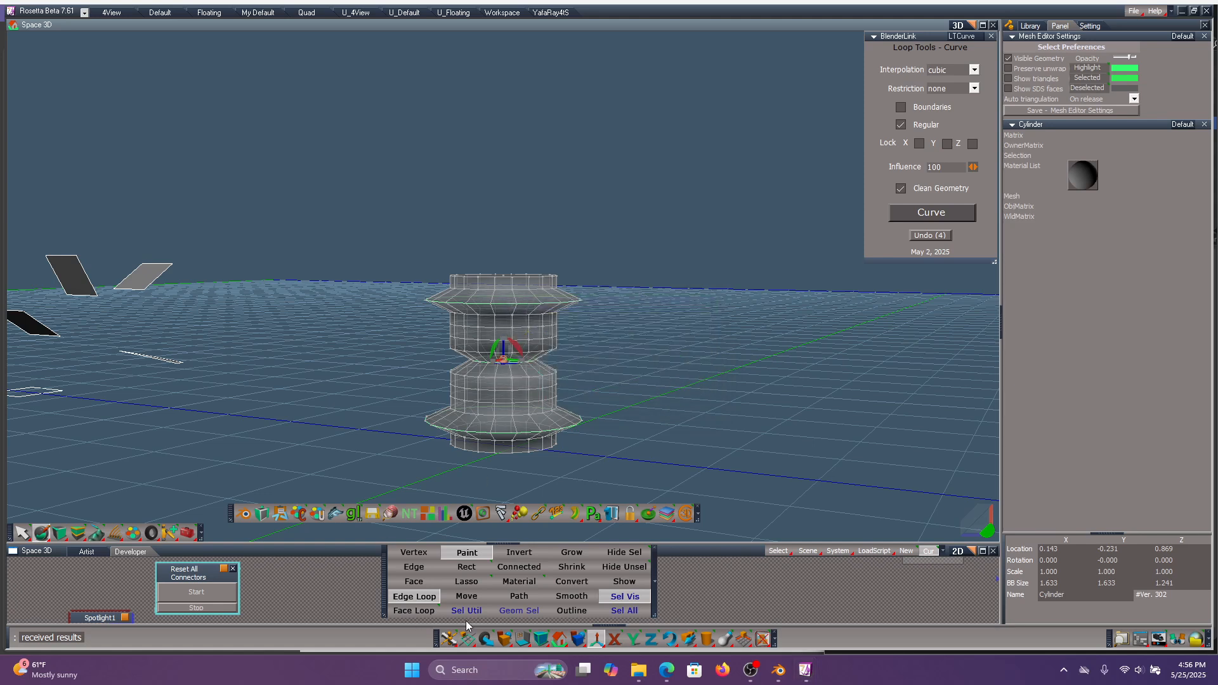
pyautogui.click(413, 554)
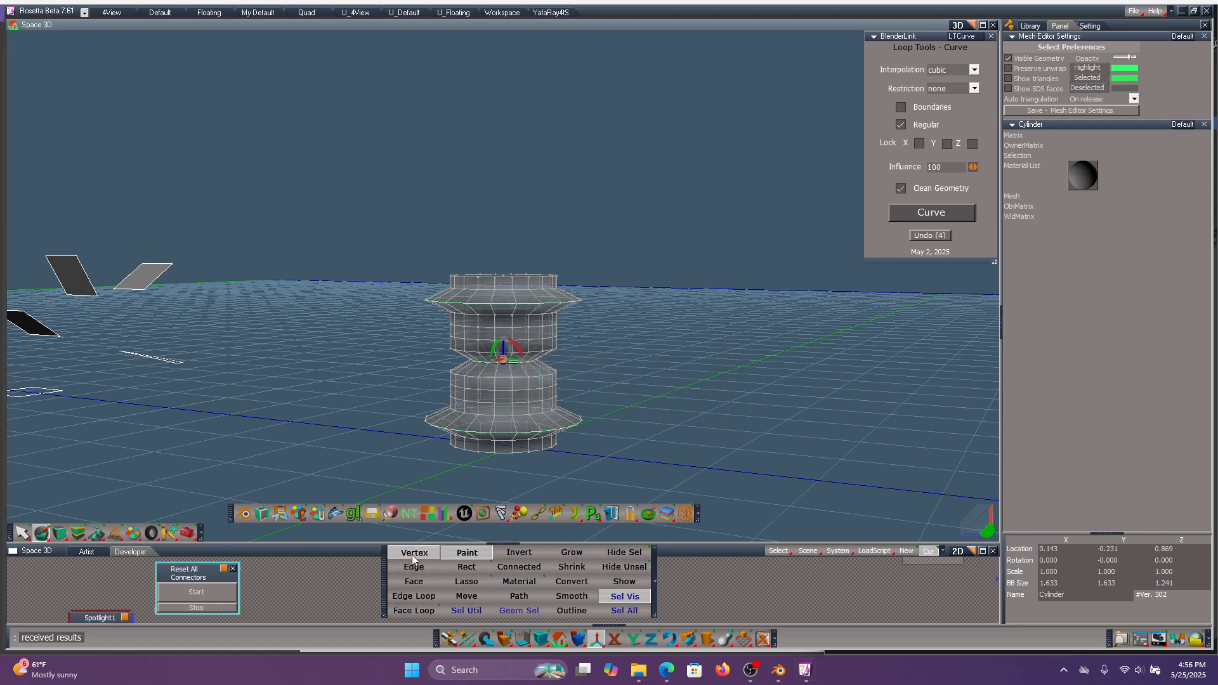
pyautogui.click(571, 581)
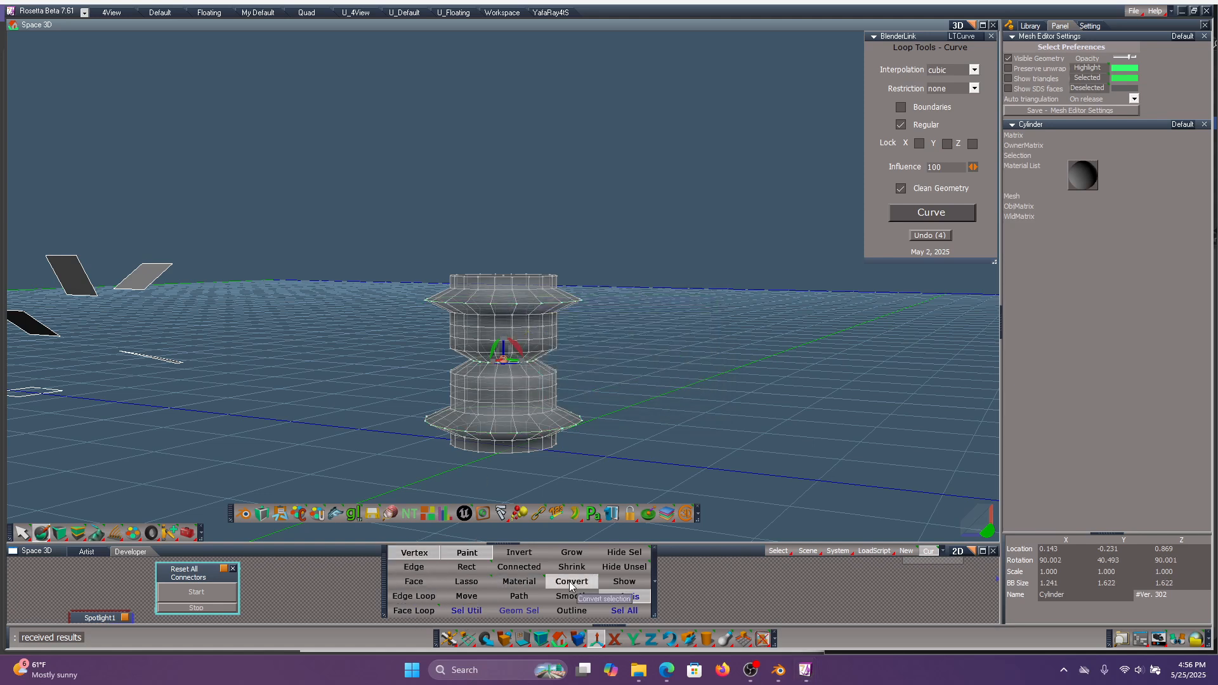
# Try the Loop Tools Curve on the selected vertices with cubic interpolation and Boundaries off, and undo it.
pyautogui.click(942, 210)
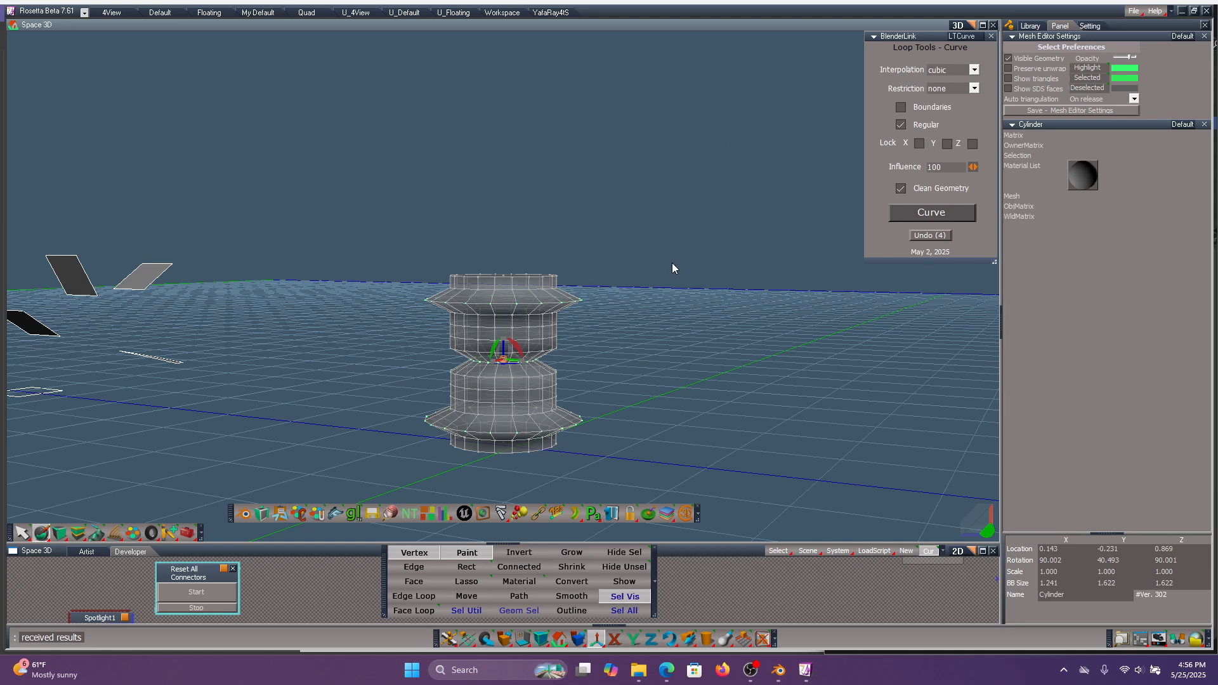
pyautogui.click(932, 212)
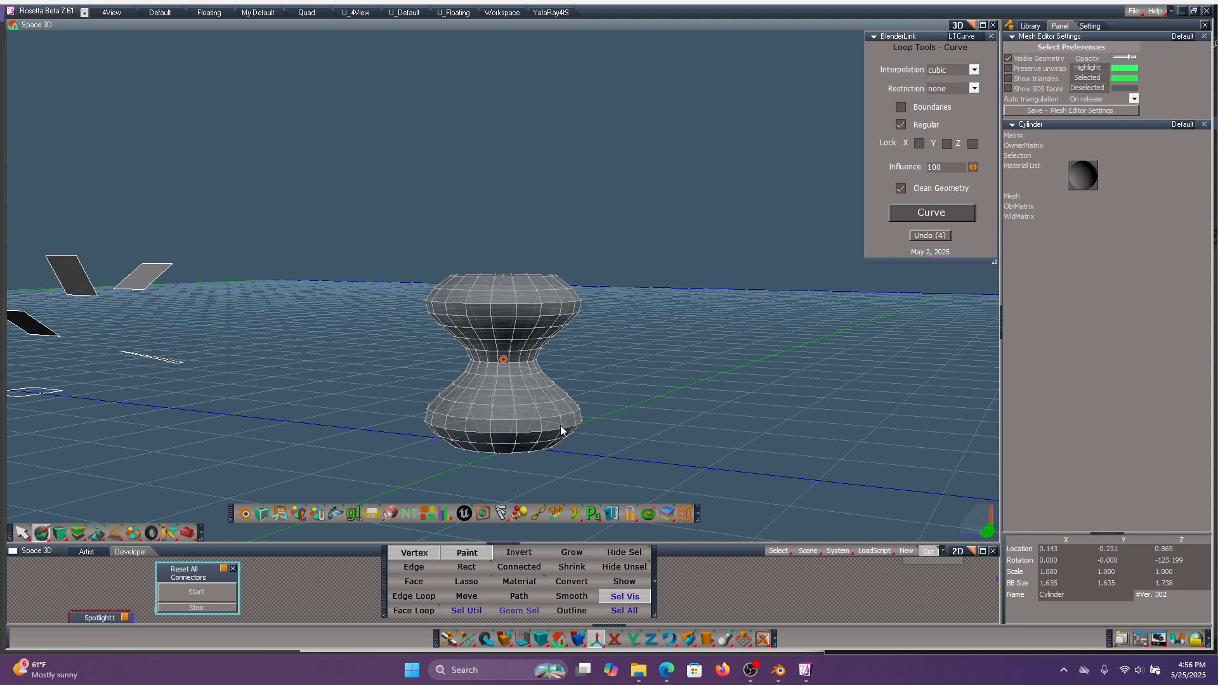
pyautogui.click(930, 236)
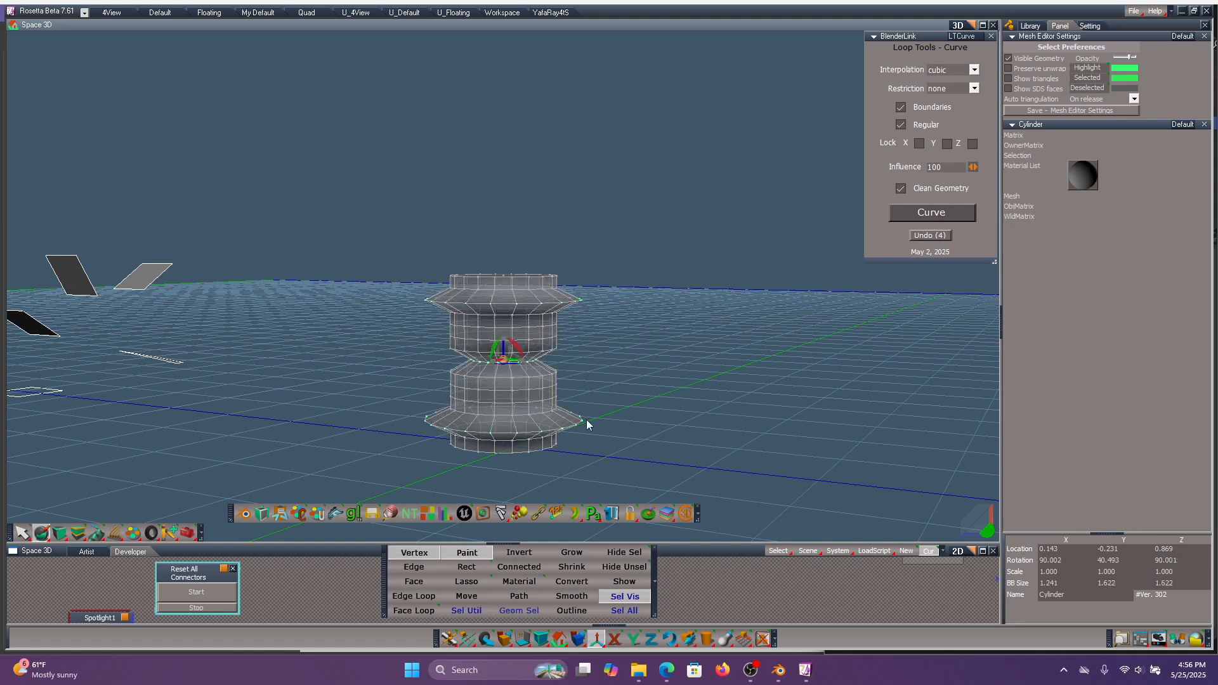
# Try the cubic Curve with Boundaries enabled, undo it and turn Boundaries back off.
pyautogui.click(936, 215)
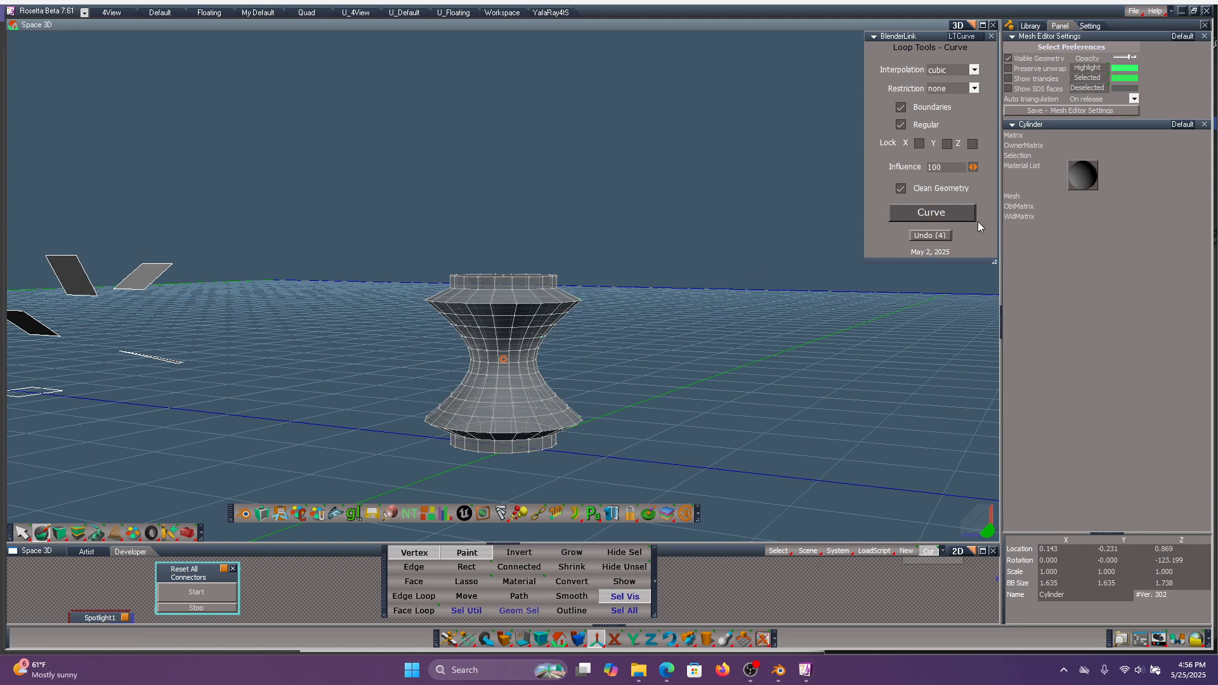
pyautogui.click(932, 236)
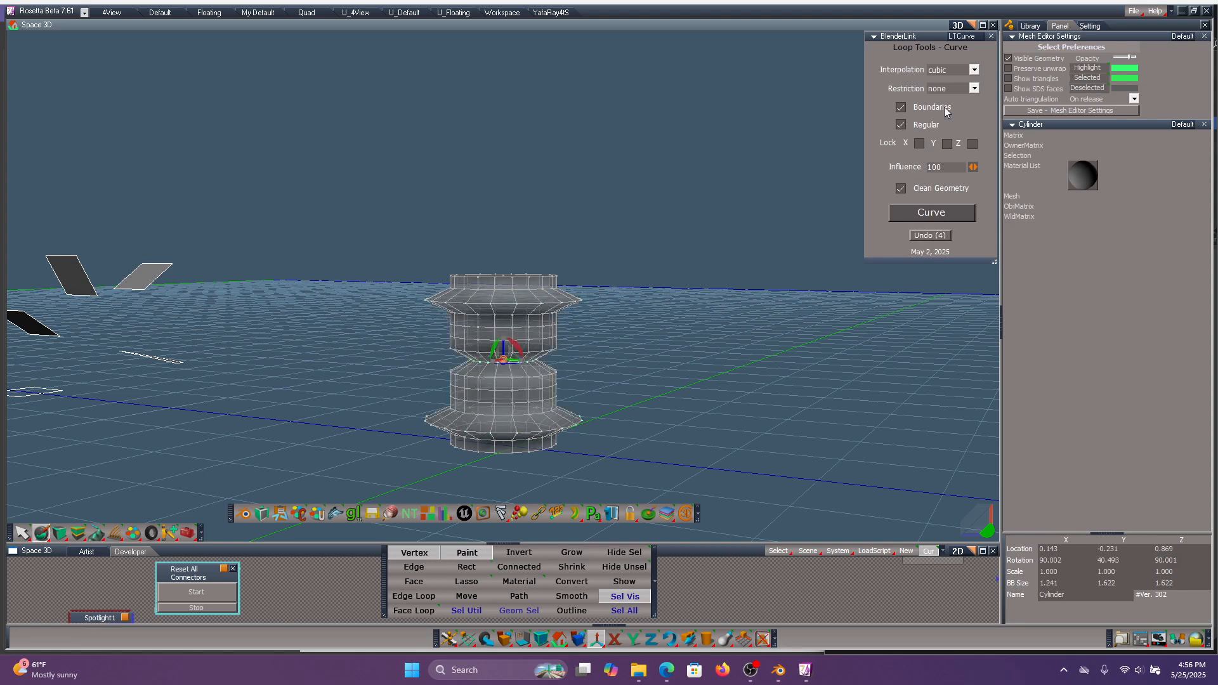
pyautogui.click(901, 108)
# Set the Curve interpolation to linear and apply it to the cylinder's three selected loops.
pyautogui.click(974, 69)
pyautogui.click(925, 213)
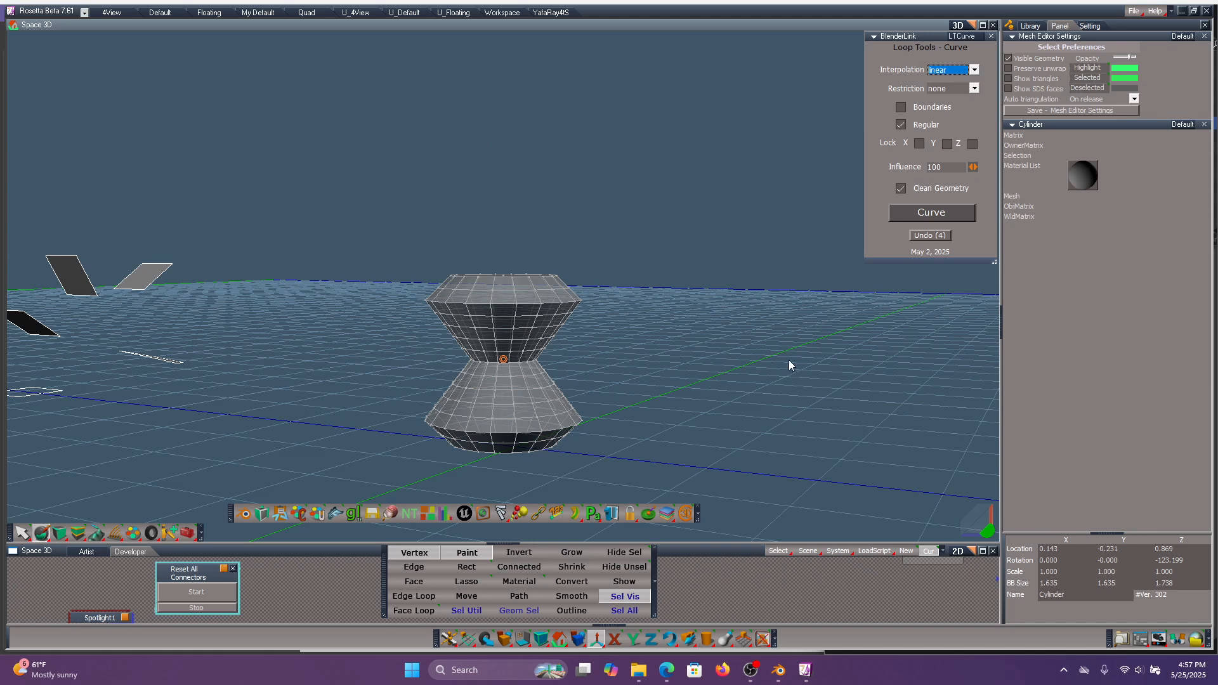
pyautogui.moveTo(833, 306); pyautogui.dragTo(834, 307, button='middle')
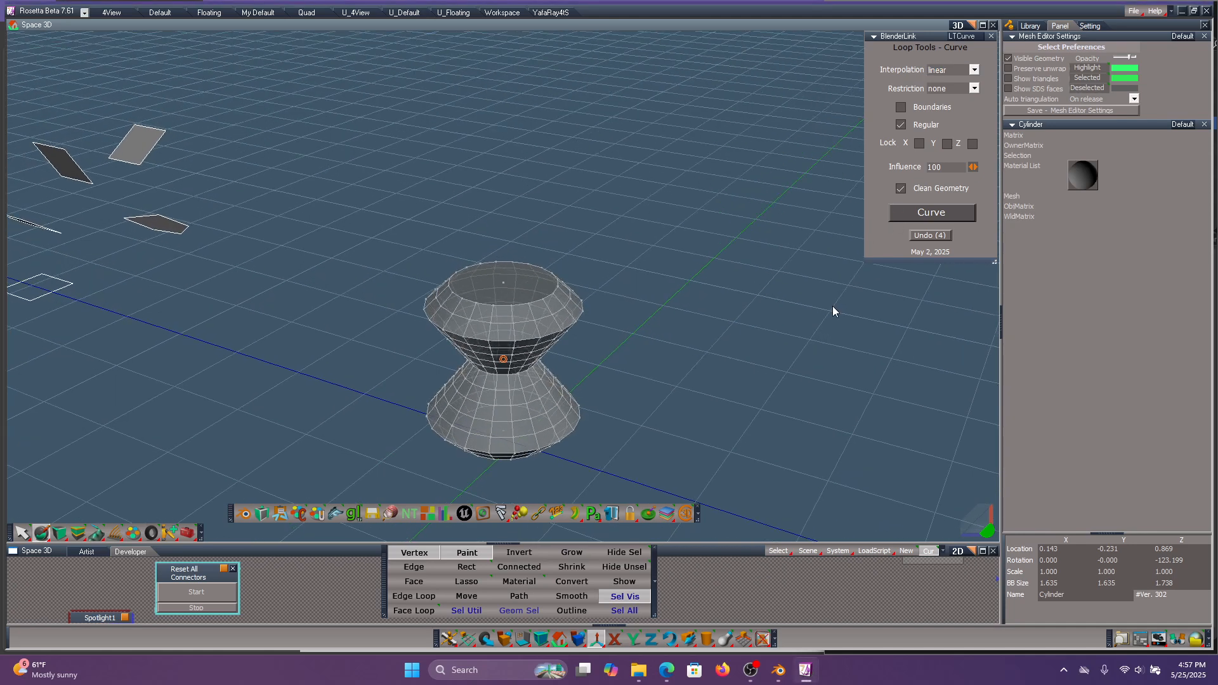
# Leave mesh editing and move the hourglass-shaped cylinder aside to clear space in the scene.
pyautogui.rightClick(682, 325)
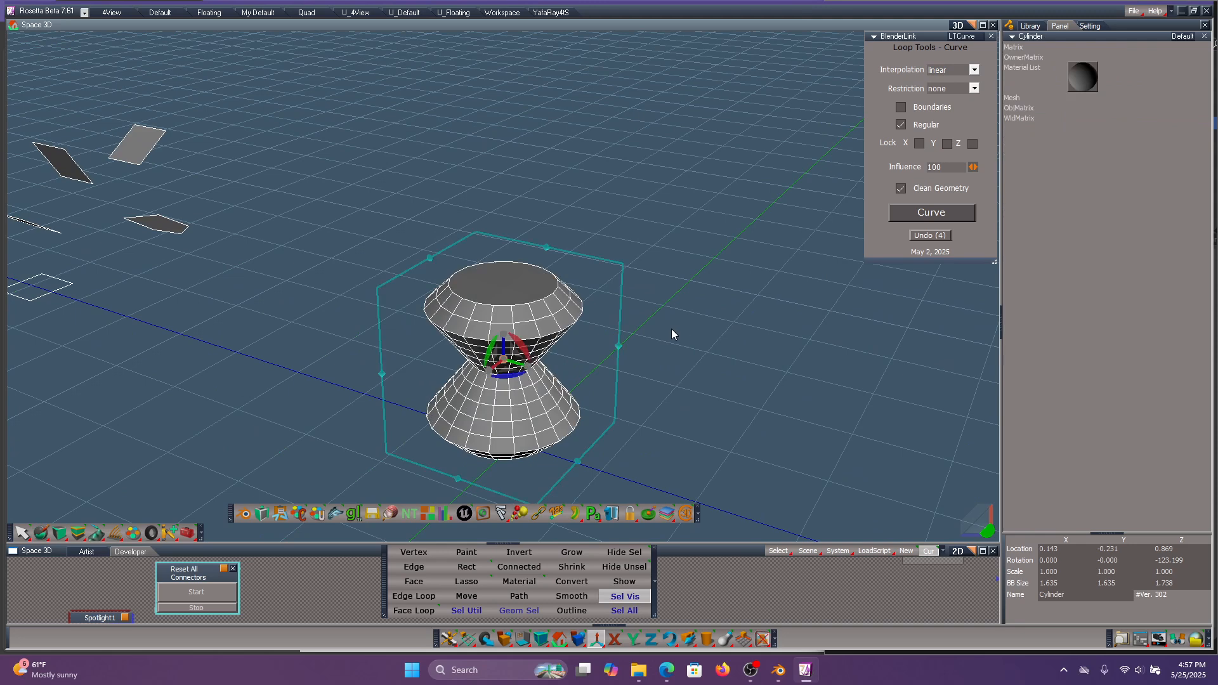
pyautogui.moveTo(516, 367); pyautogui.dragTo(211, 281)
# Draw a plane about 3.62 by 2.83 on the grid and set its width segments to 16.
pyautogui.moveTo(712, 641); pyautogui.dragTo(706, 512)
pyautogui.moveTo(532, 297); pyautogui.dragTo(595, 498)
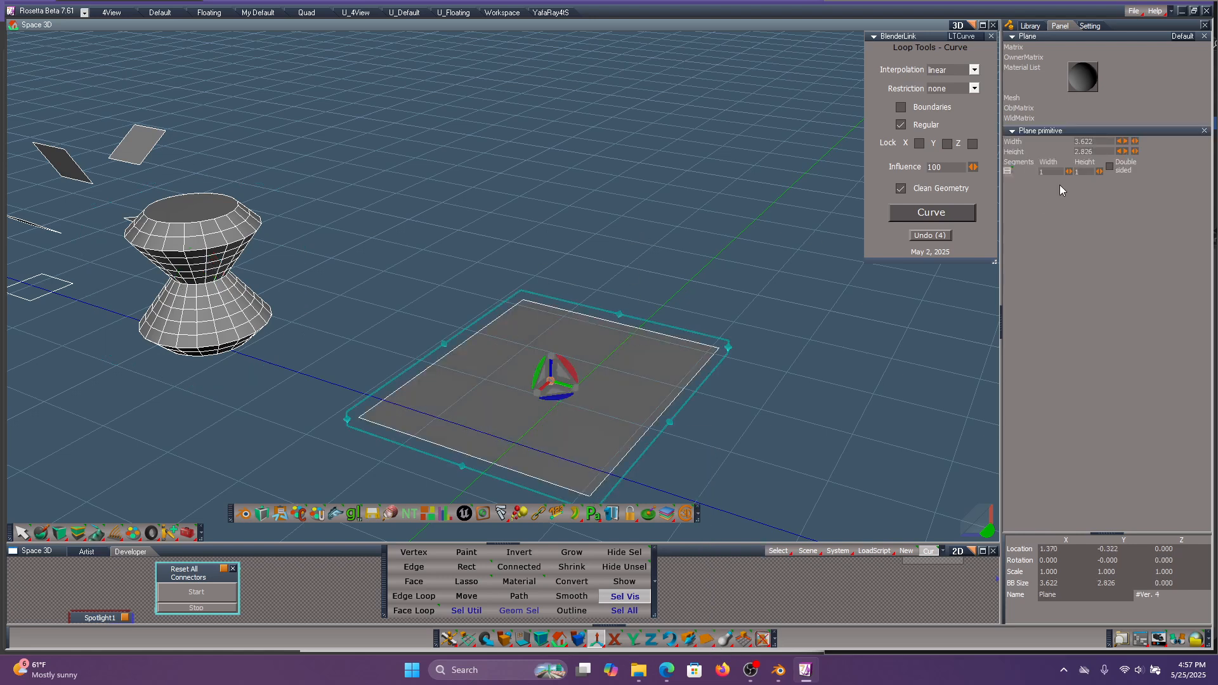
pyautogui.moveTo(1070, 171); pyautogui.dragTo(1070, 171)
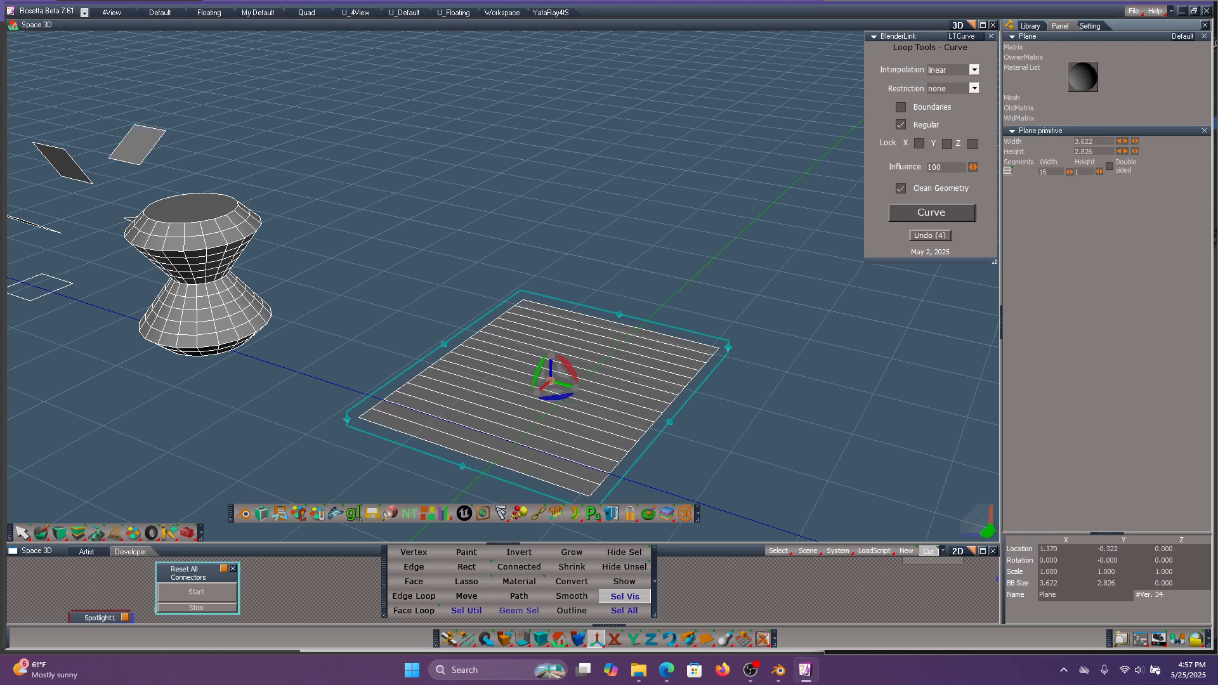
# Open the plane for vertex editing and pull a vertex near one end of its segmented edge outward to Y about 2.372.
pyautogui.doubleClick(618, 354)
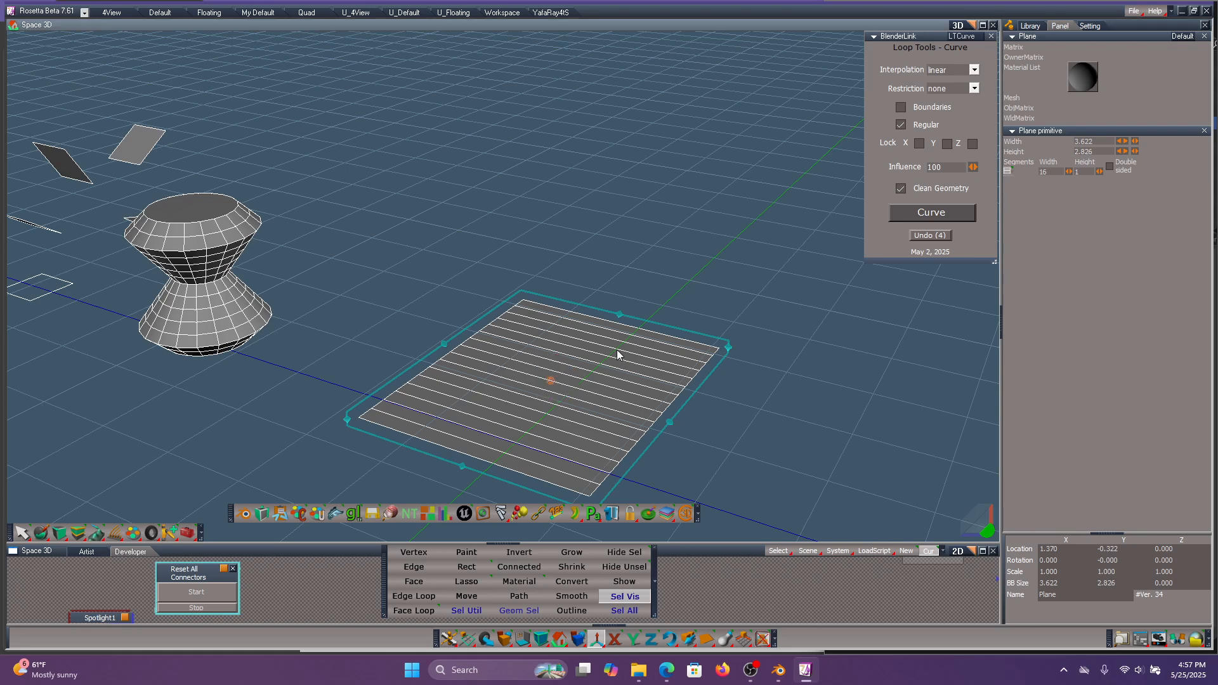
pyautogui.click(594, 352)
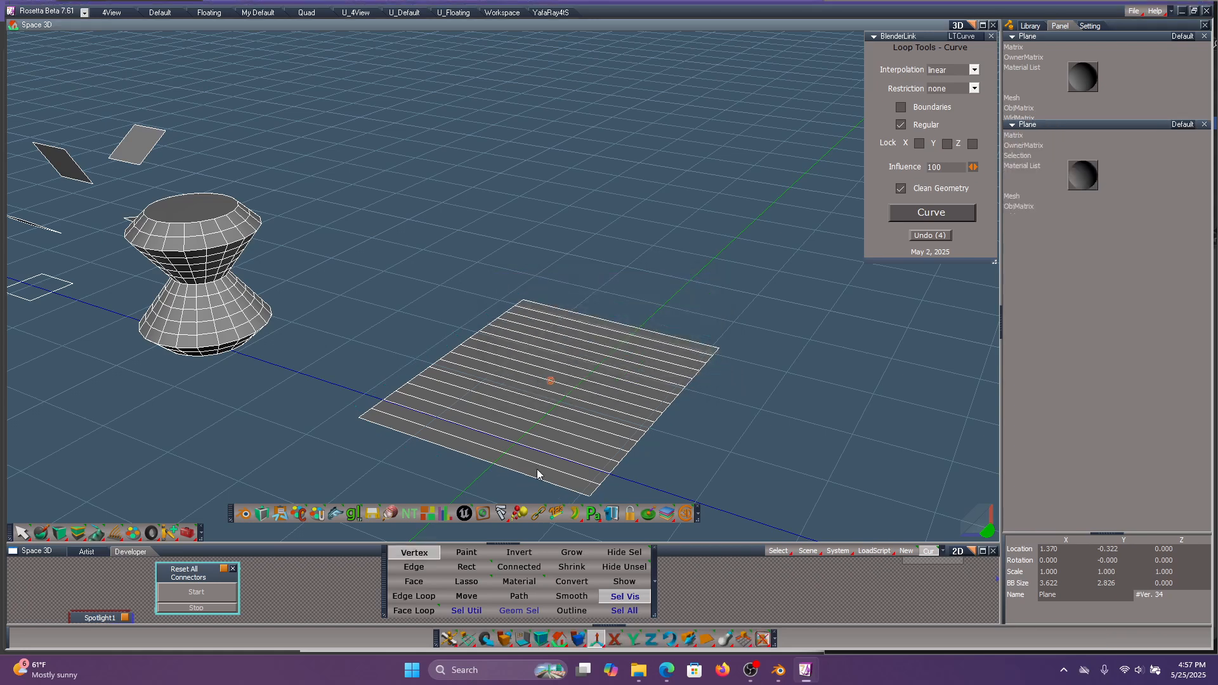
pyautogui.click(701, 374)
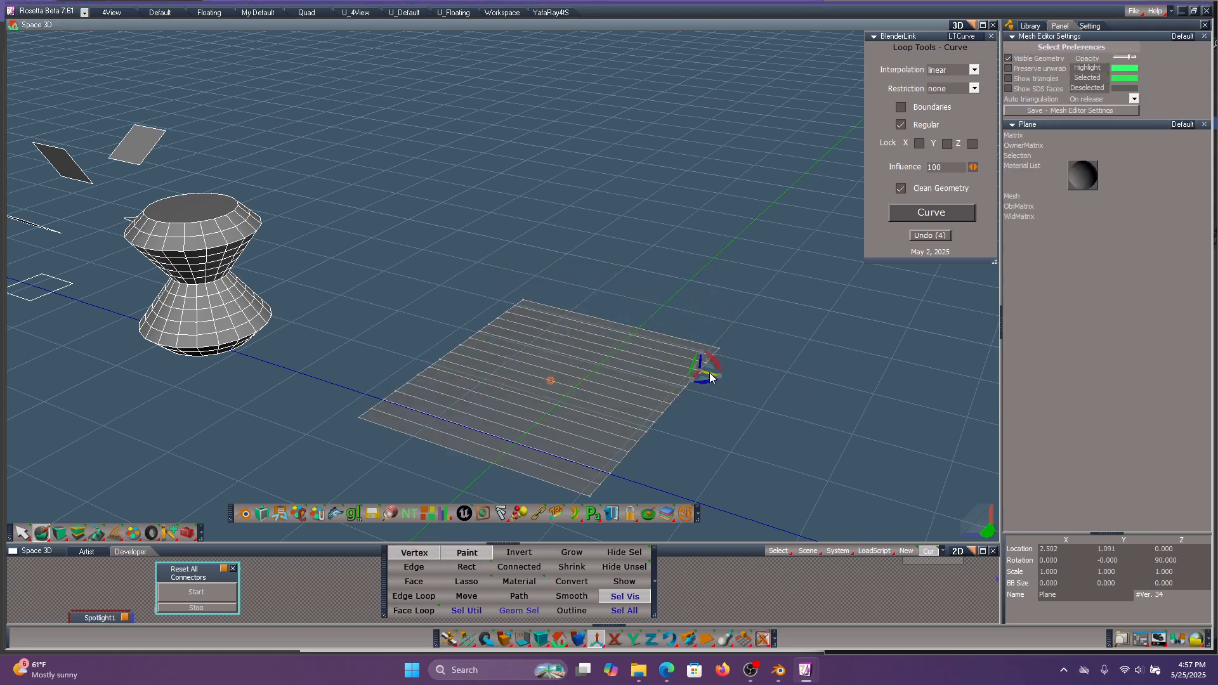
pyautogui.moveTo(709, 376); pyautogui.dragTo(817, 399)
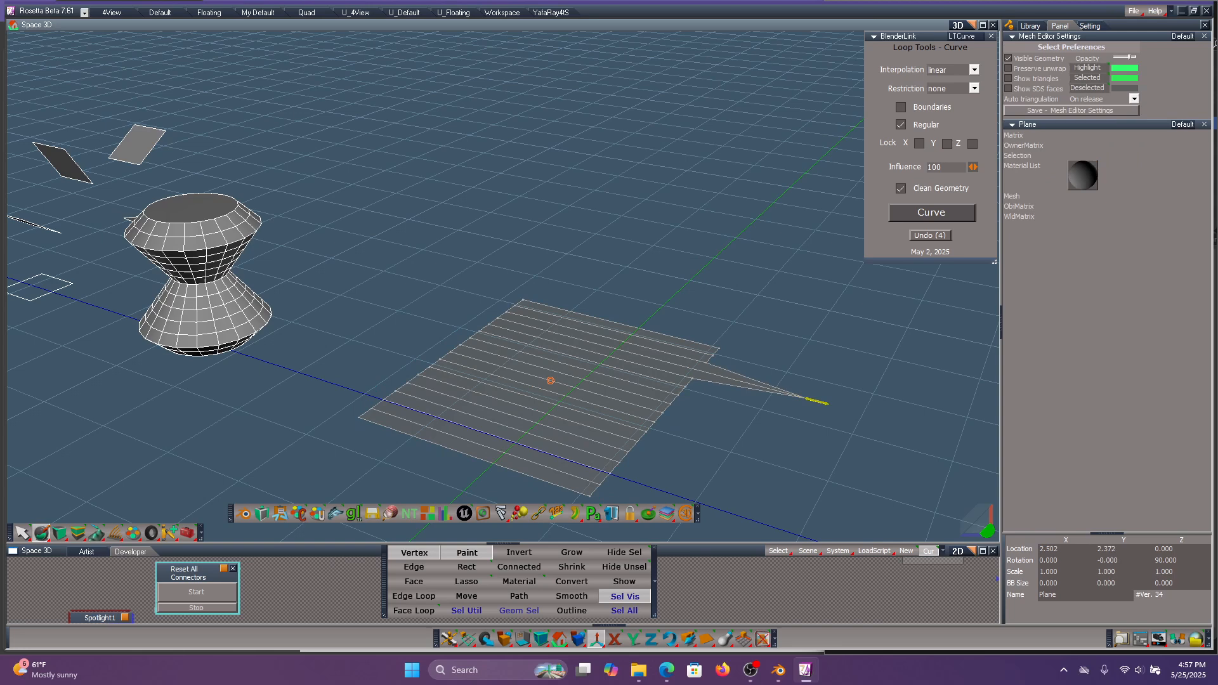
# On the same plane edge, pull one vertex inward to Y about -0.222 and another outward to Y about 1.938.
pyautogui.click(677, 398)
pyautogui.moveTo(678, 398); pyautogui.dragTo(571, 379)
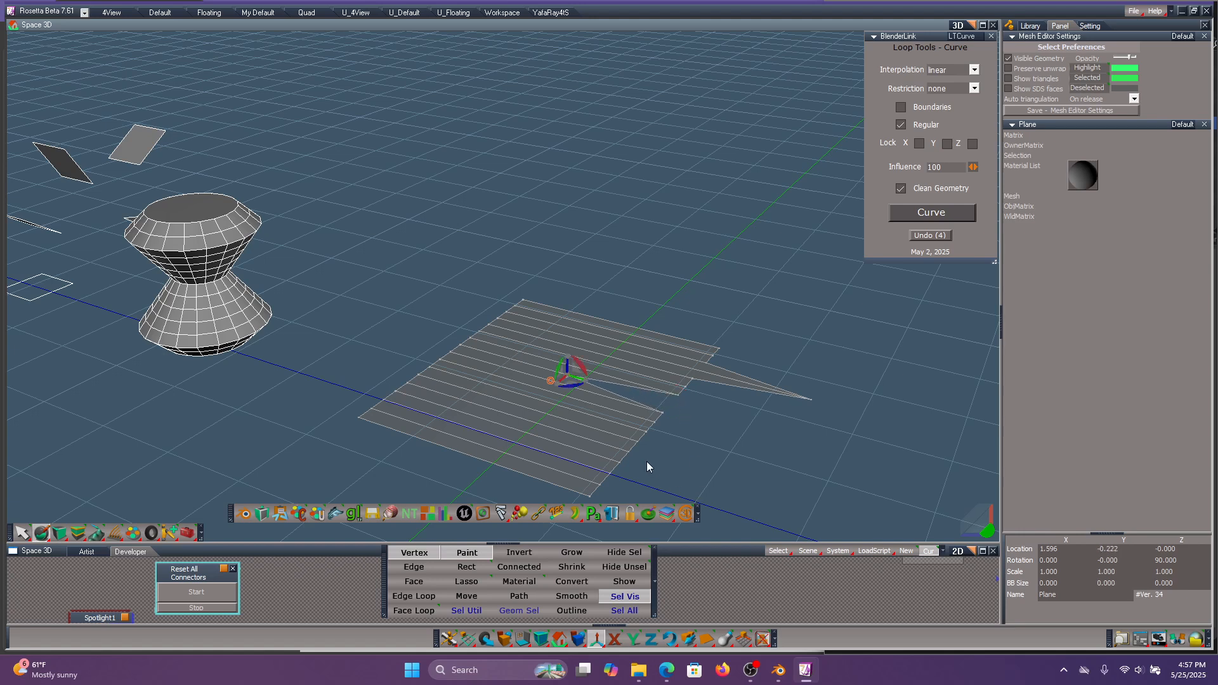
pyautogui.click(629, 455)
pyautogui.moveTo(640, 458); pyautogui.dragTo(701, 473)
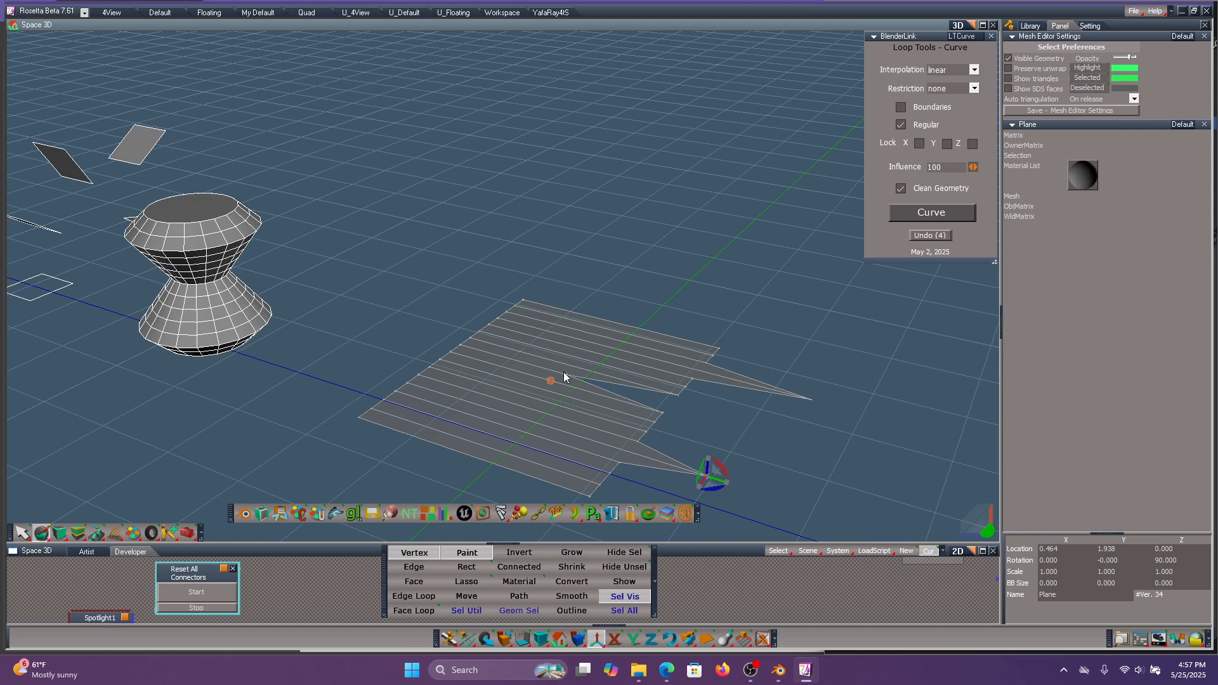
# Add the inward vertex and the other outward vertex to the selection so all three displaced vertices are selected.
pyautogui.keyDown('shift'); pyautogui.click(565, 374); pyautogui.keyUp('shift')
pyautogui.keyDown('shift'); pyautogui.click(813, 402); pyautogui.keyUp('shift')
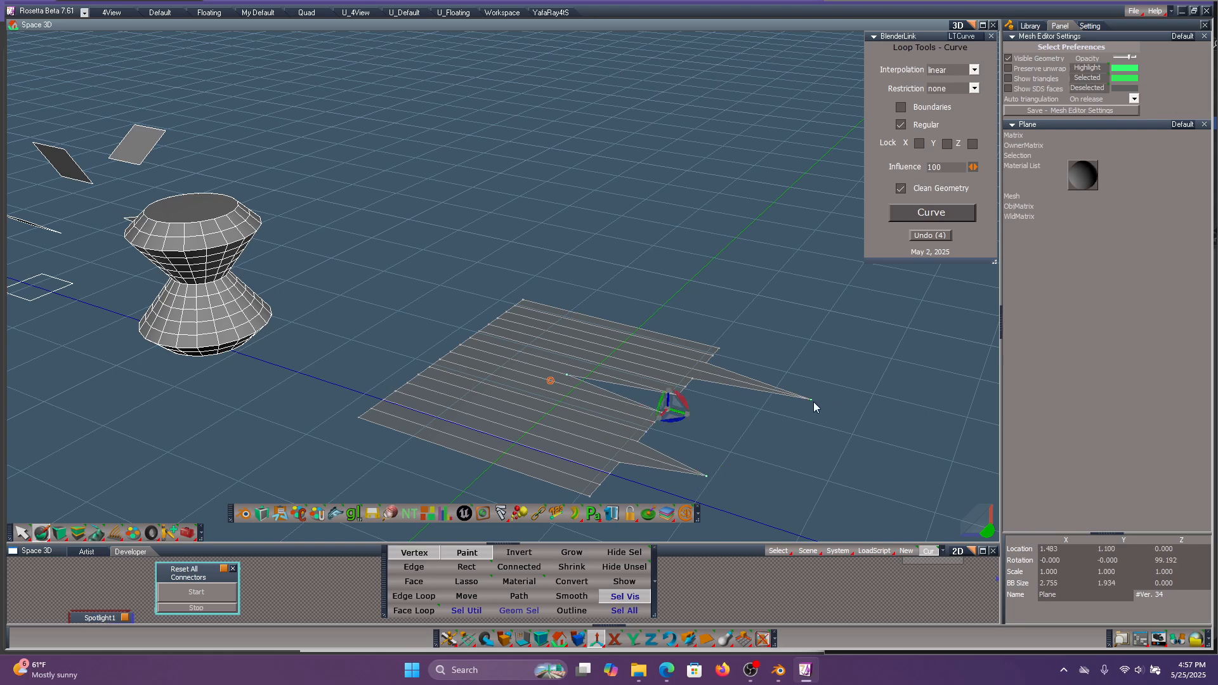
pyautogui.moveTo(737, 432); pyautogui.dragTo(701, 412, button='middle')
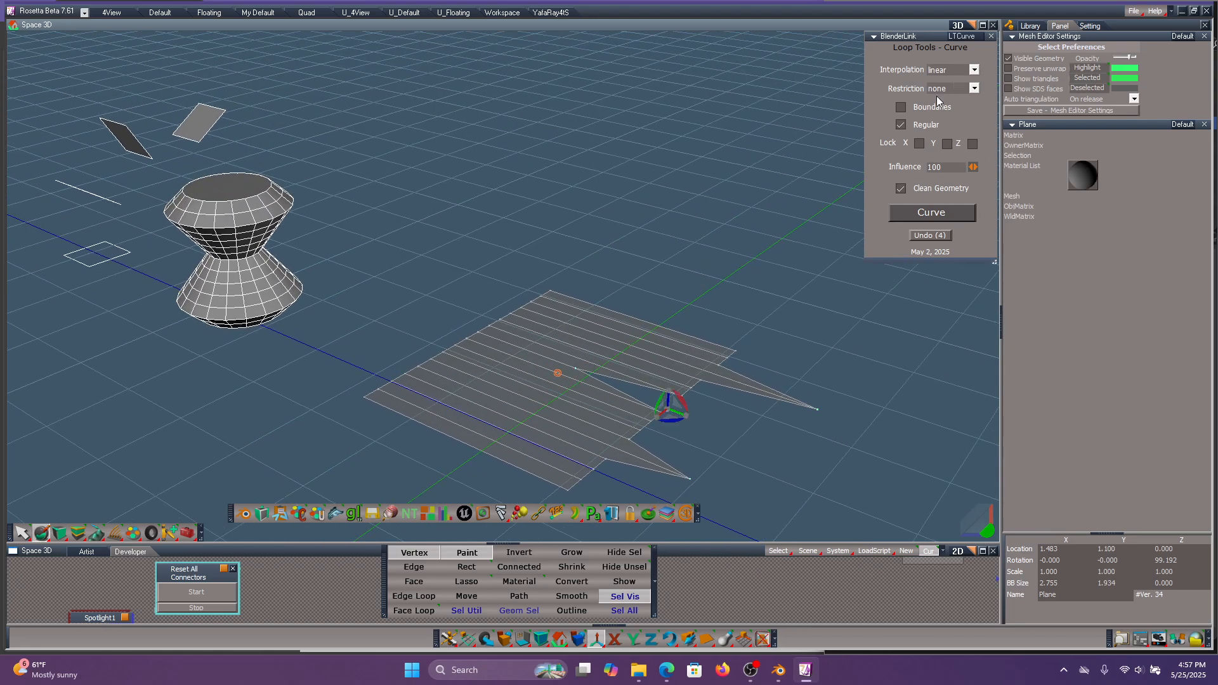
# Try the Curve with linear interpolation on the plane's three selected vertices, and undo it.
pyautogui.click(927, 216)
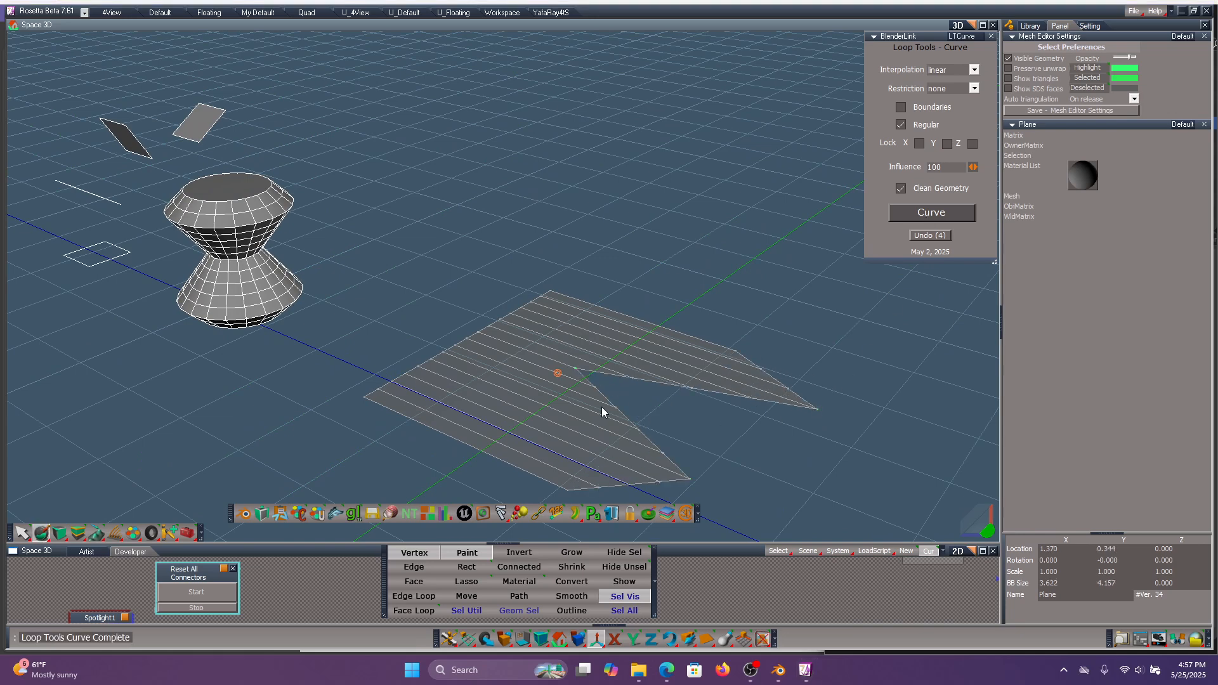
pyautogui.click(938, 236)
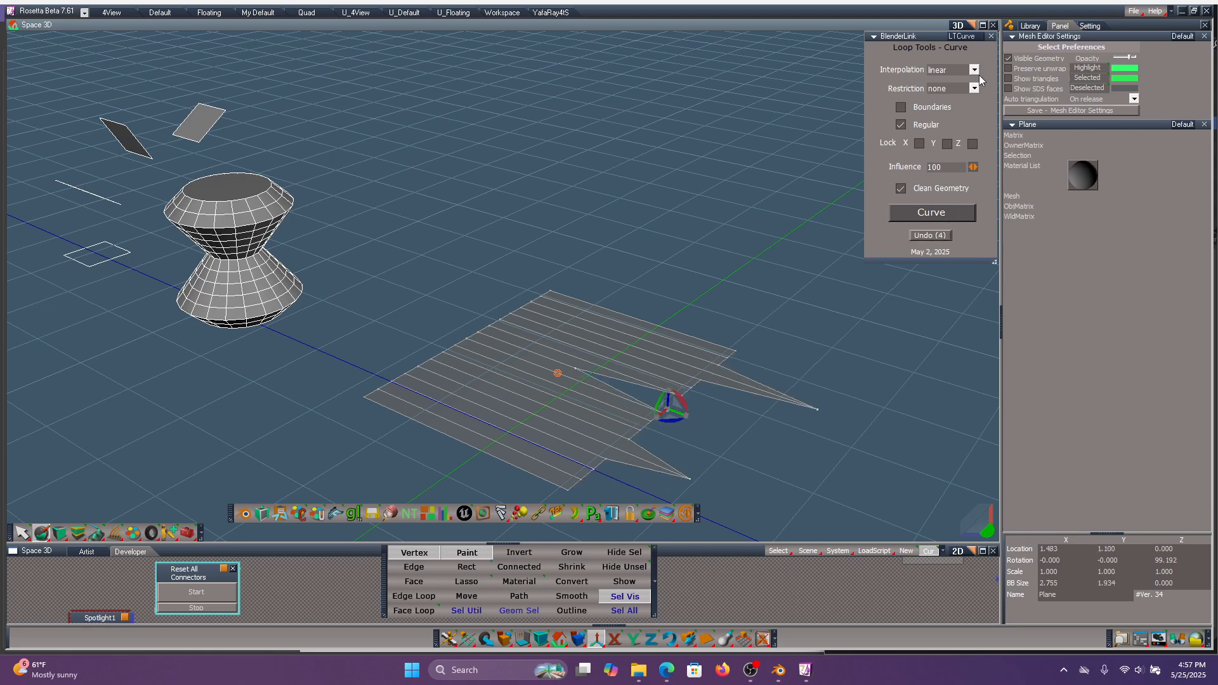
# Set the Curve interpolation to cubic, try it on the plane's selected vertices and undo the curve.
pyautogui.click(975, 69)
pyautogui.click(951, 80)
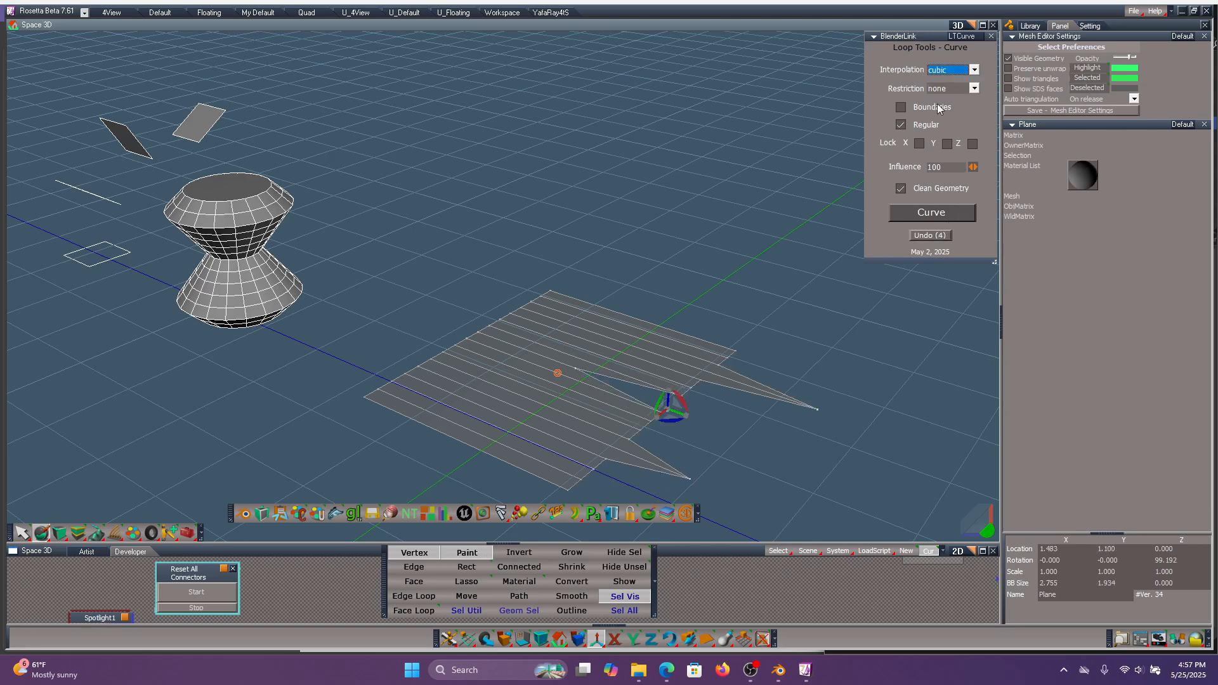
pyautogui.click(945, 214)
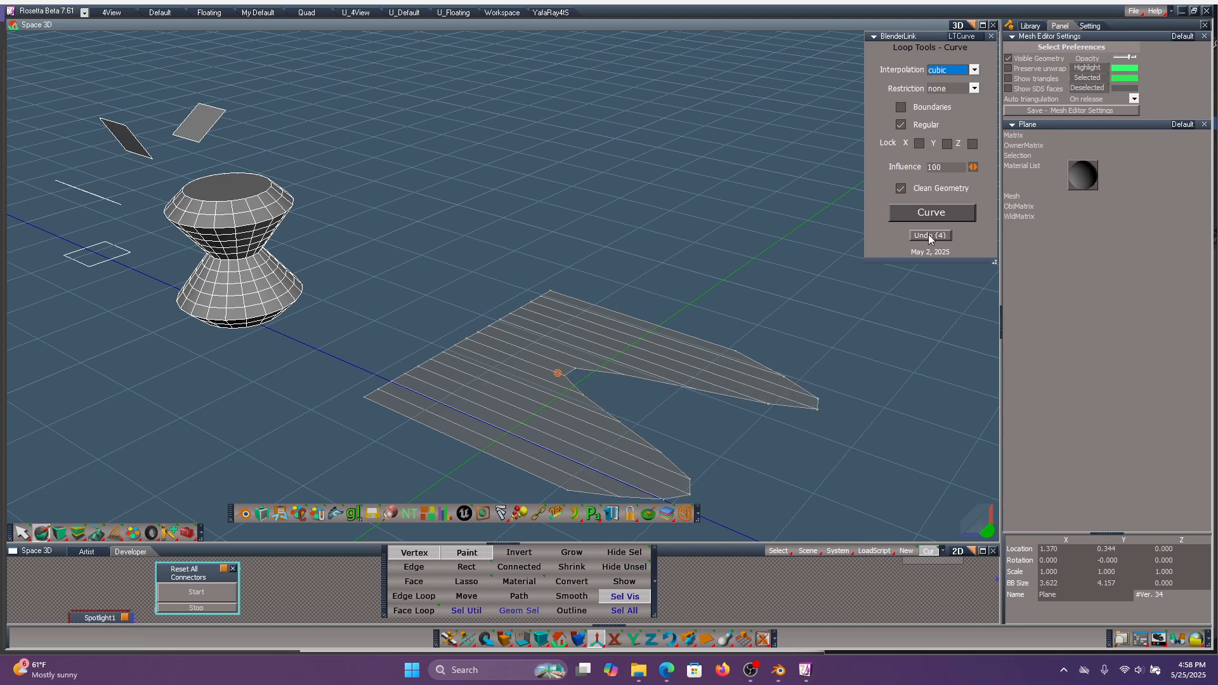
pyautogui.click(928, 236)
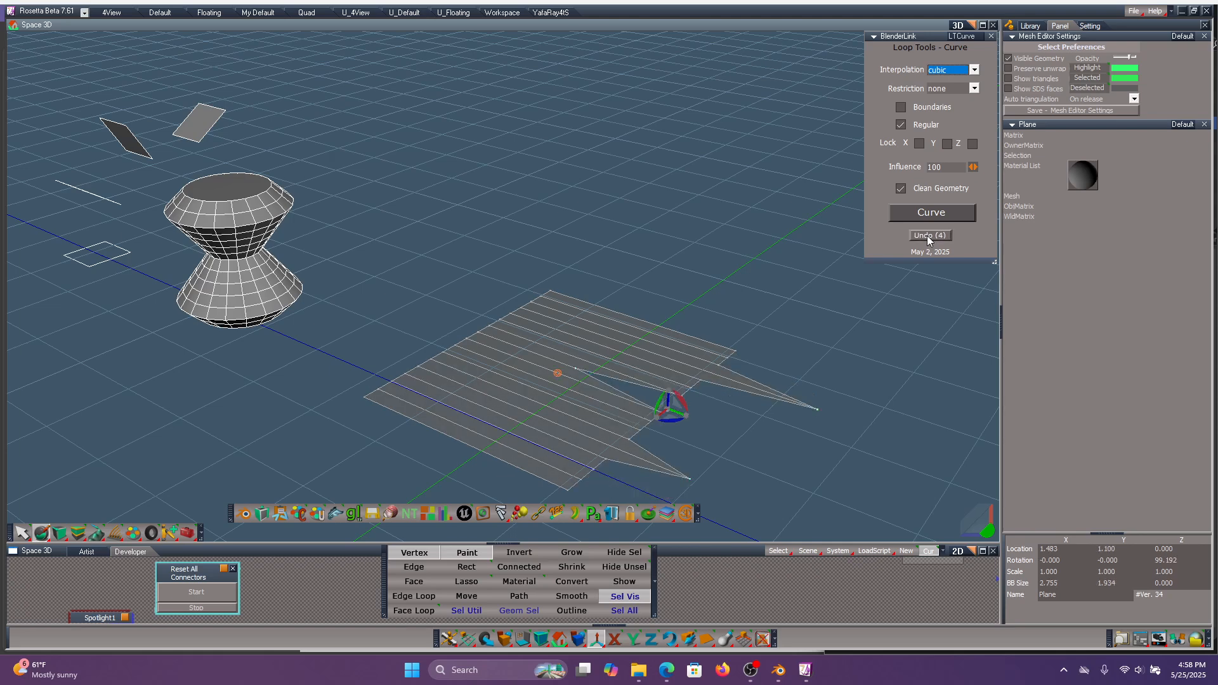
# Leave vertex editing and move the plane along the Y axis to about -1.907.
pyautogui.rightClick(710, 212)
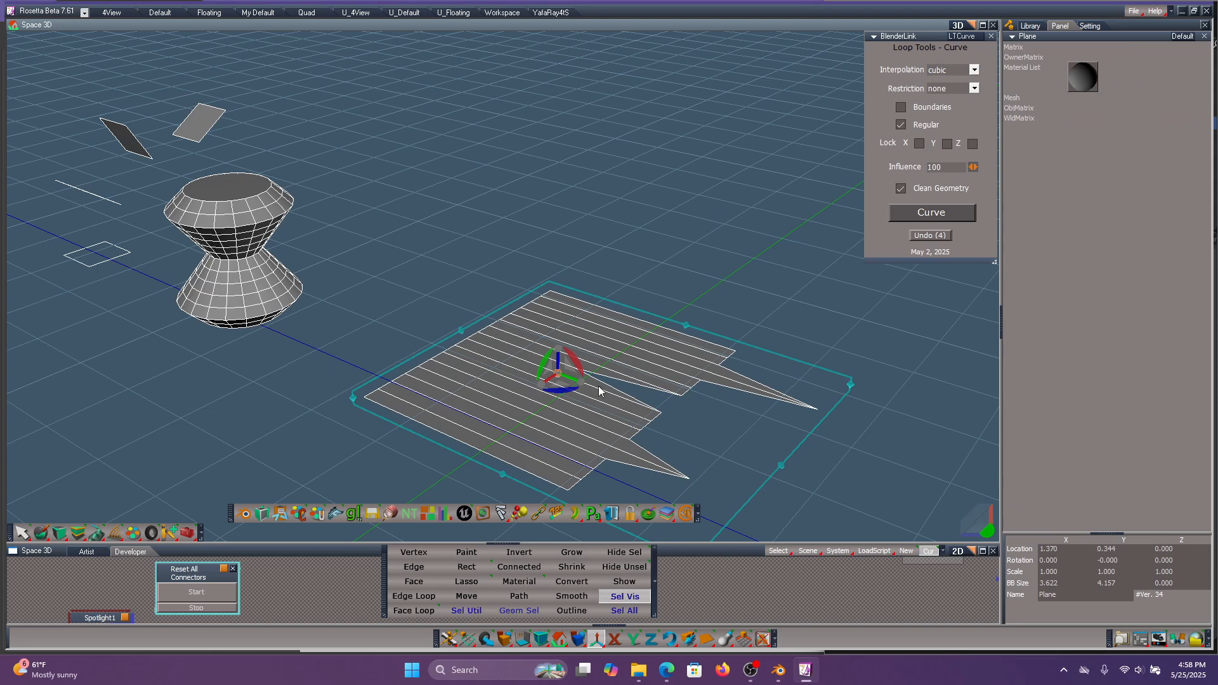
pyautogui.moveTo(573, 379); pyautogui.dragTo(438, 327)
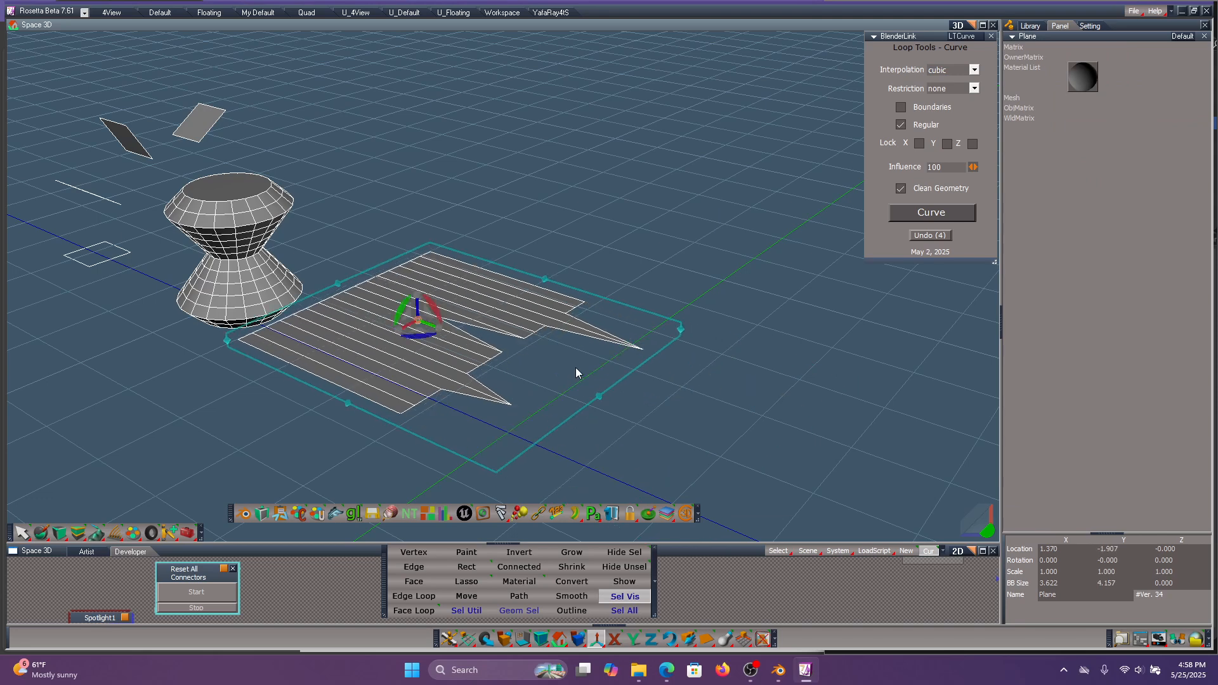
# Delete the notched plane and the reshaped cylinder from the scene.
pyautogui.press('Delete')
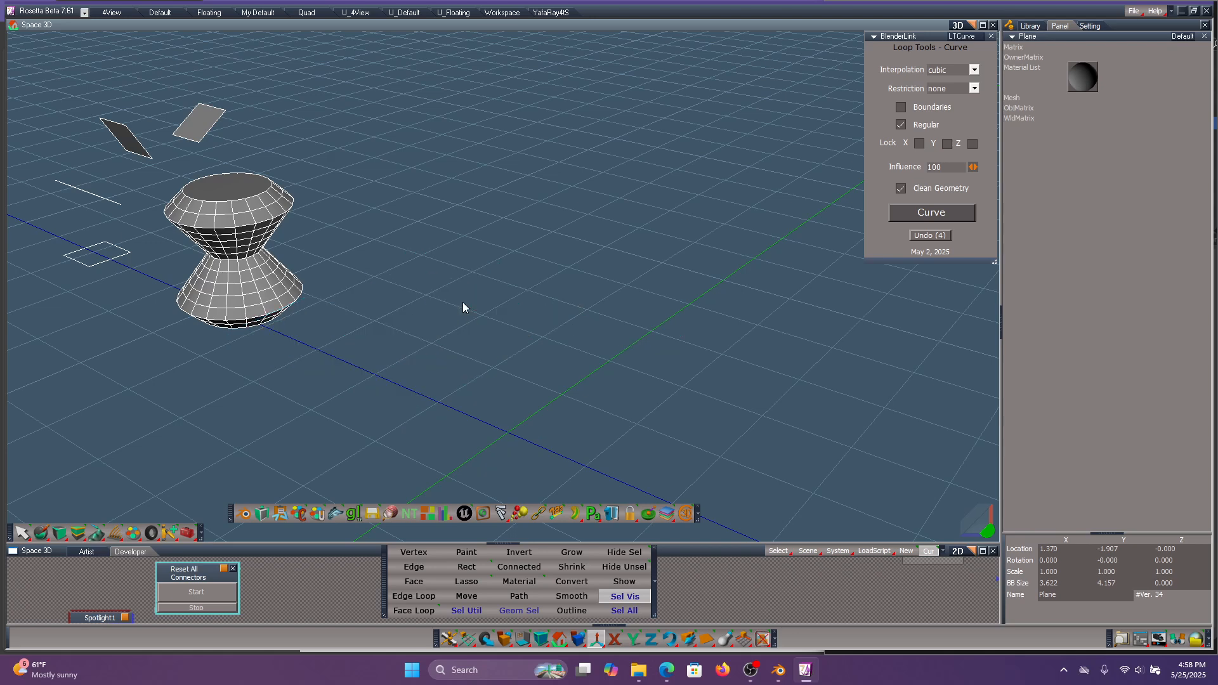
pyautogui.click(242, 218)
pyautogui.press('Delete')
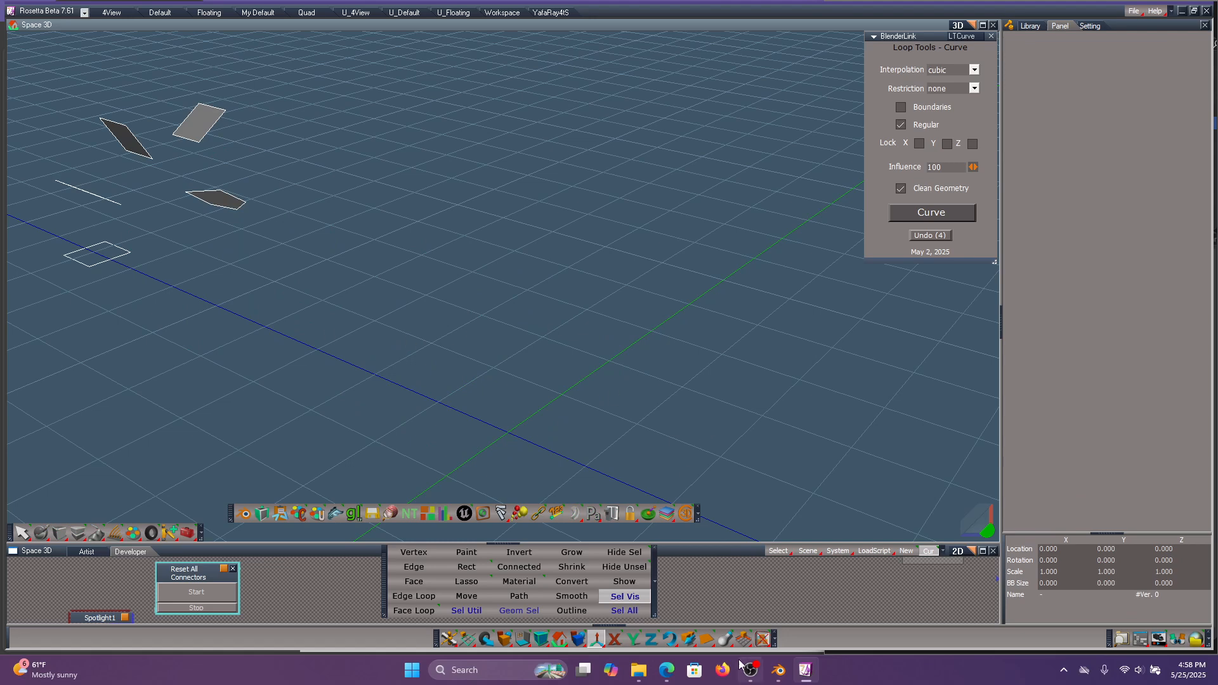
# Create a plane about 3.77 wide and 3.98 high with 14 width segments and 15 height segments.
pyautogui.click(708, 639)
pyautogui.moveTo(487, 272); pyautogui.dragTo(553, 485)
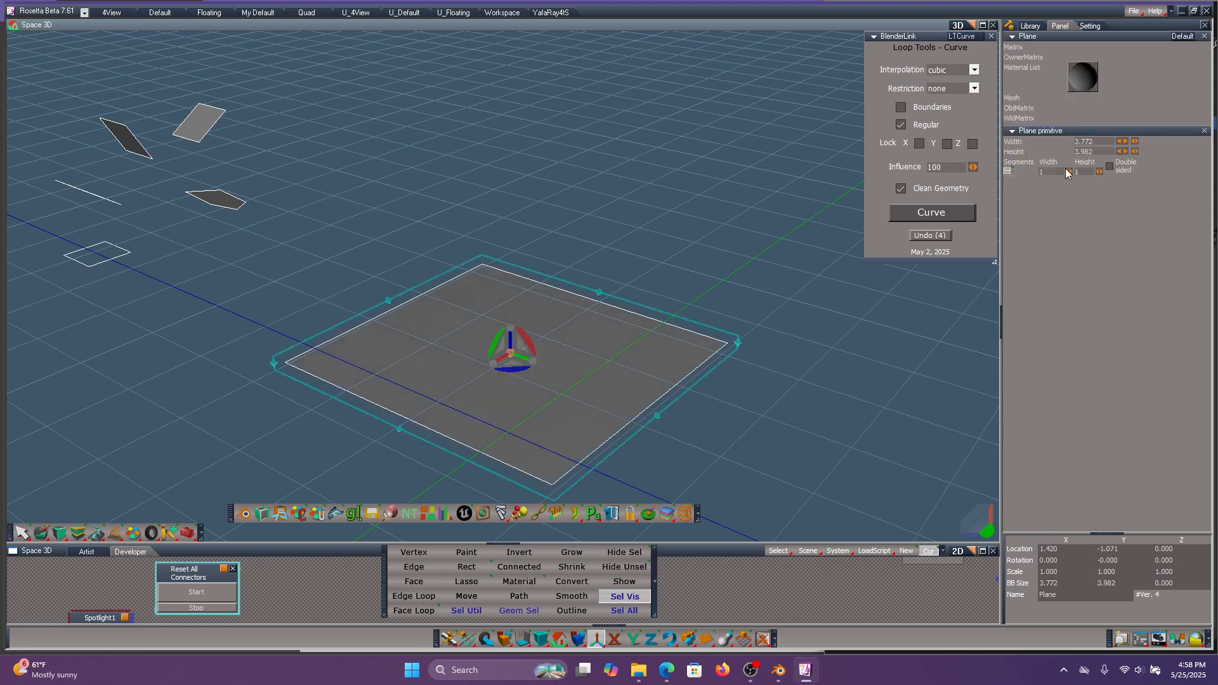
pyautogui.moveTo(1068, 171); pyautogui.dragTo(1172, 177)
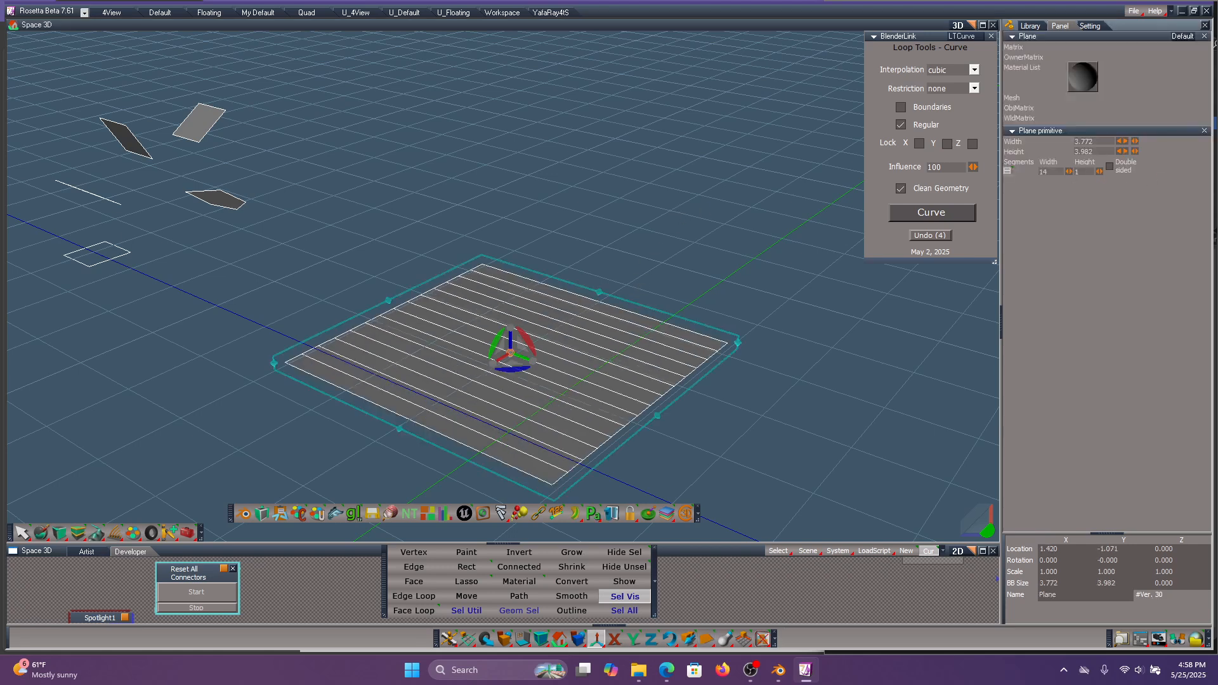
pyautogui.moveTo(1100, 171); pyautogui.dragTo(1204, 173)
pyautogui.moveTo(844, 395); pyautogui.dragTo(710, 411, button='middle')
pyautogui.moveTo(571, 346); pyautogui.dragTo(566, 349, button='middle')
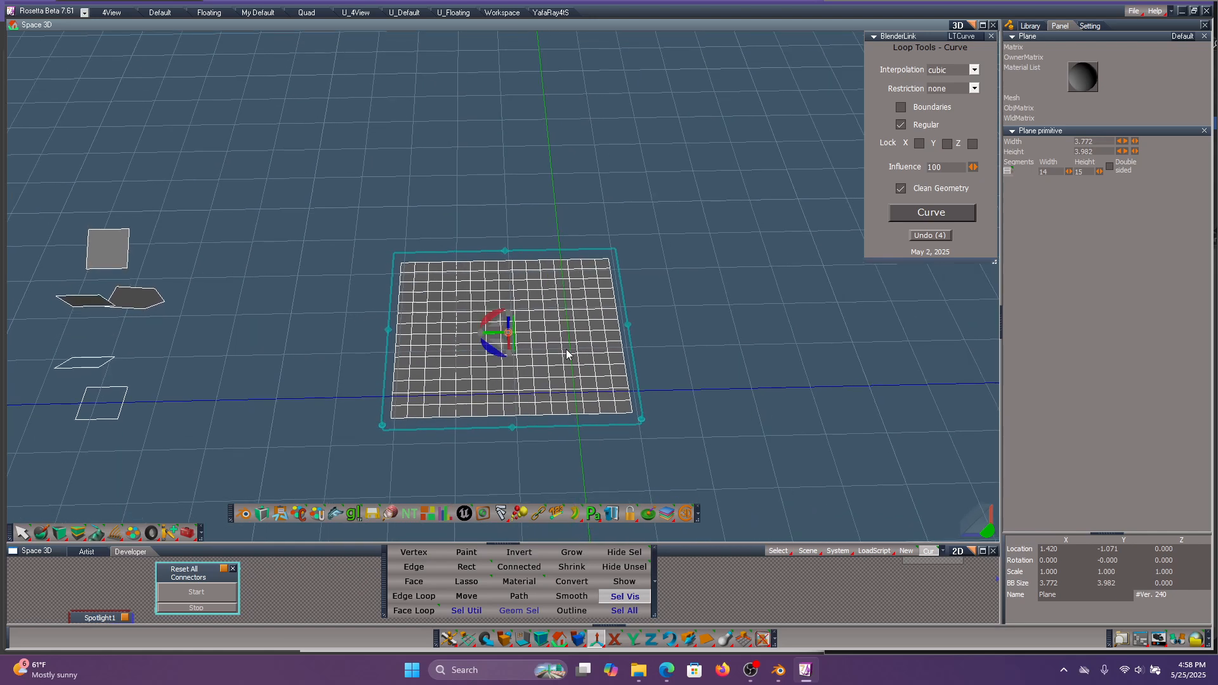
# Enter vertex editing on the plane and select its middle line of vertices with rectangle selection.
pyautogui.rightClick(554, 334)
pyautogui.click(590, 351)
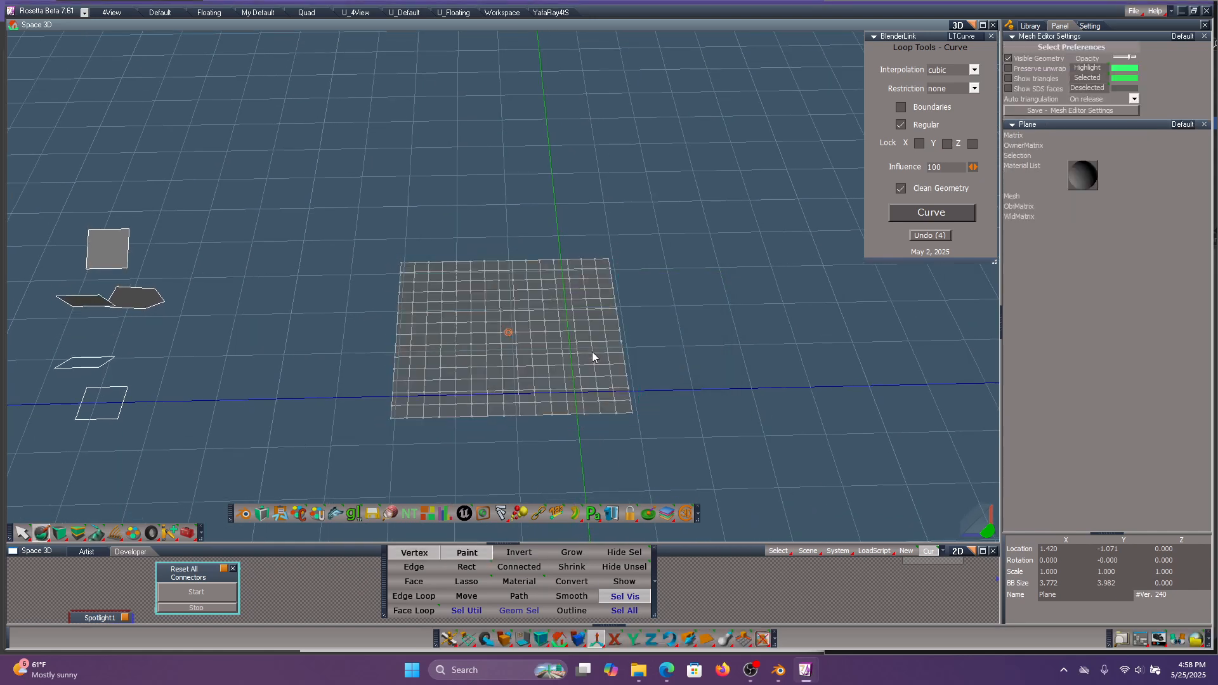
pyautogui.click(479, 567)
pyautogui.moveTo(500, 247)
pyautogui.mouseDown()
pyautogui.moveTo(516, 288)
pyautogui.moveTo(523, 410)
pyautogui.moveTo(538, 424)
pyautogui.mouseUp()
pyautogui.moveTo(538, 424); pyautogui.dragTo(675, 306, button='middle')
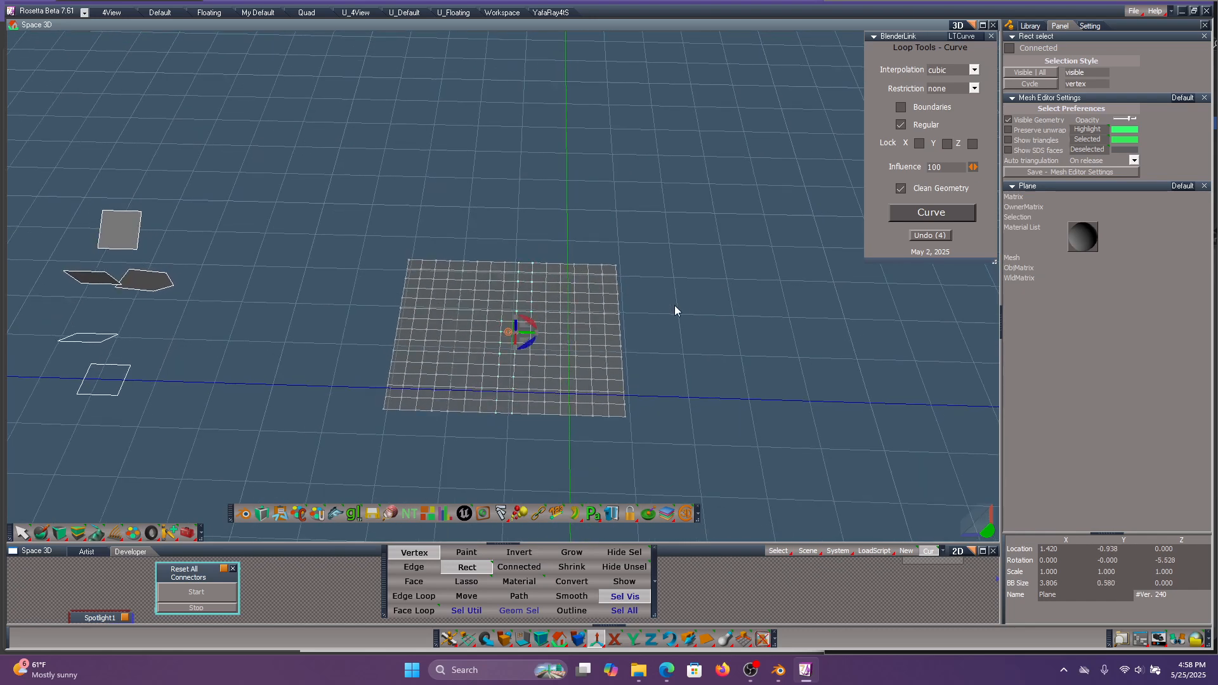
pyautogui.moveTo(514, 243); pyautogui.dragTo(521, 425)
pyautogui.moveTo(496, 248); pyautogui.dragTo(511, 411)
pyautogui.moveTo(638, 405); pyautogui.dragTo(638, 405, button='middle')
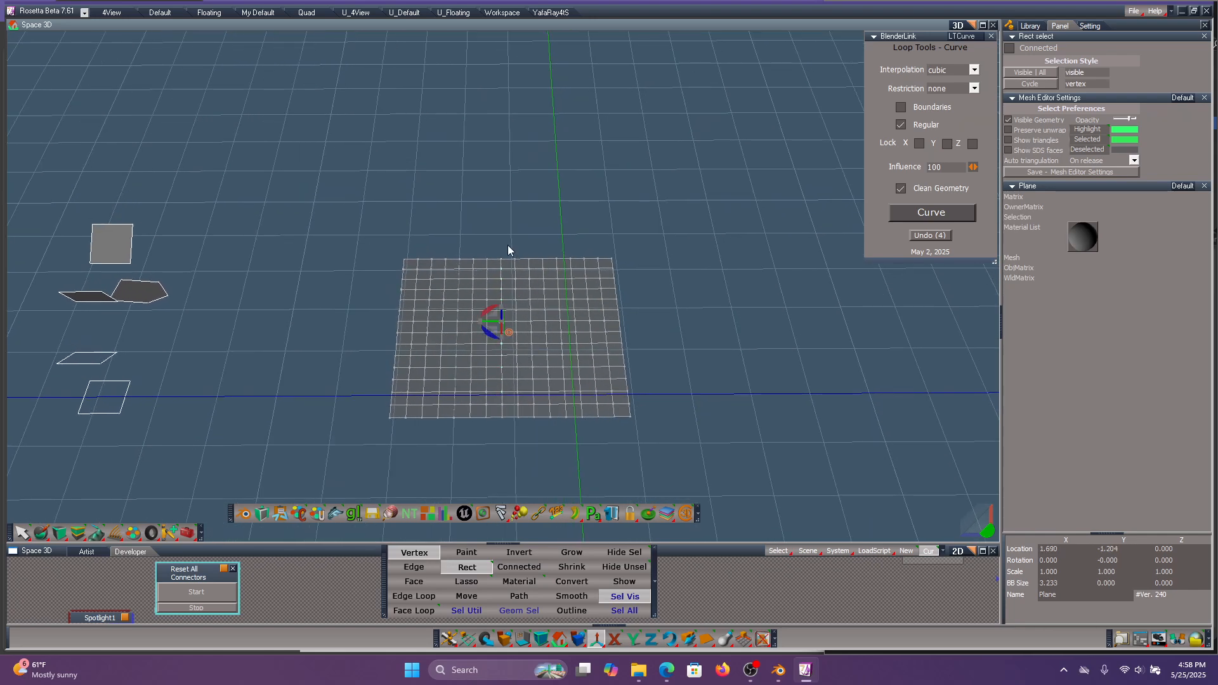
pyautogui.moveTo(507, 245); pyautogui.dragTo(528, 432)
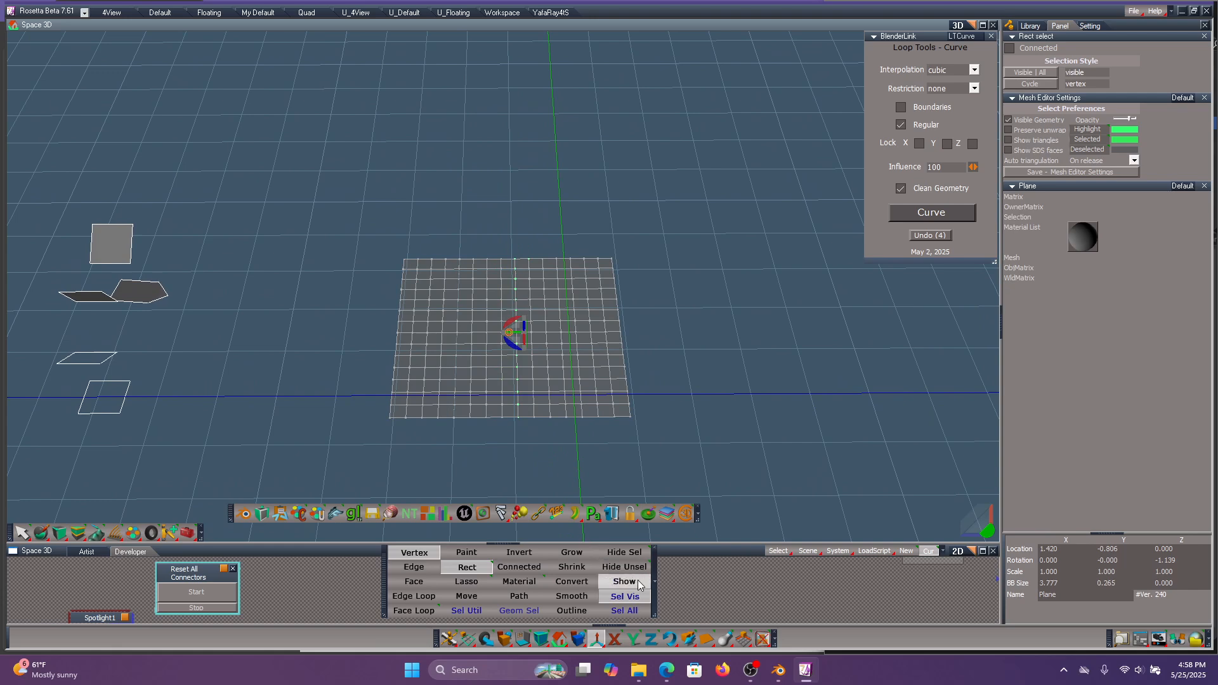
# Smooth the vertex selection's falloff and raise it along Z into a rounded ridge about 1.07 high.
pyautogui.click(584, 592)
pyautogui.moveTo(524, 326); pyautogui.dragTo(524, 303)
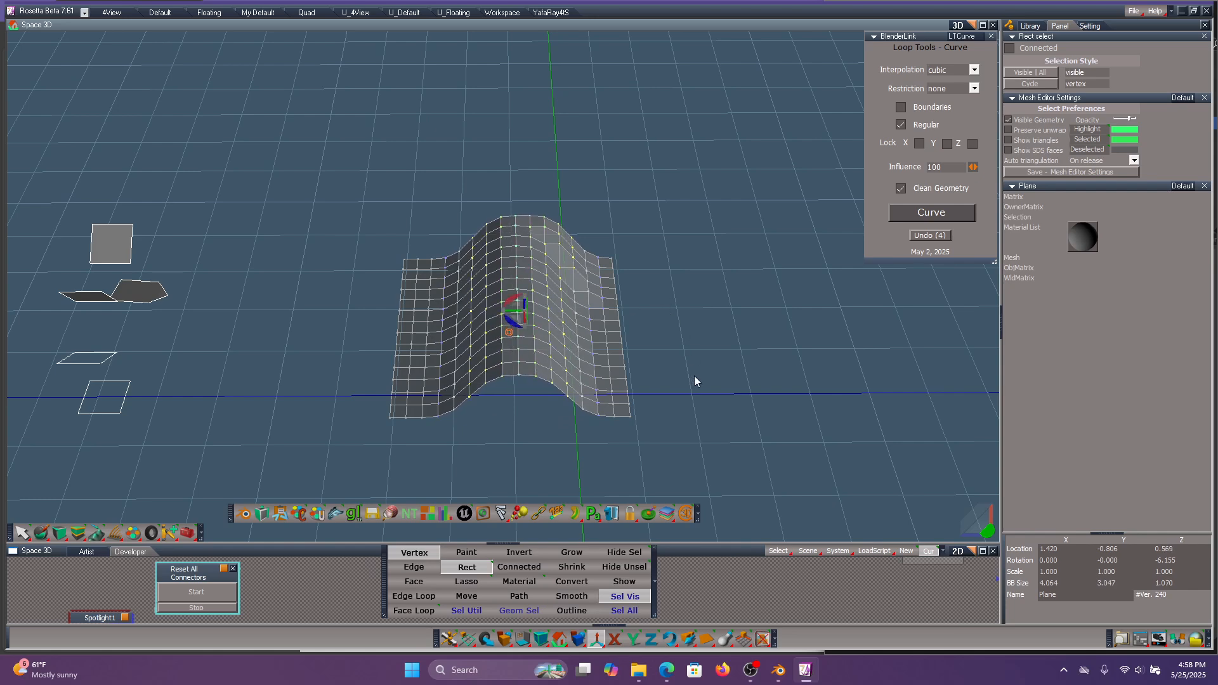
# Select the band of faces along the top of the ridge and delete it.
pyautogui.click(415, 582)
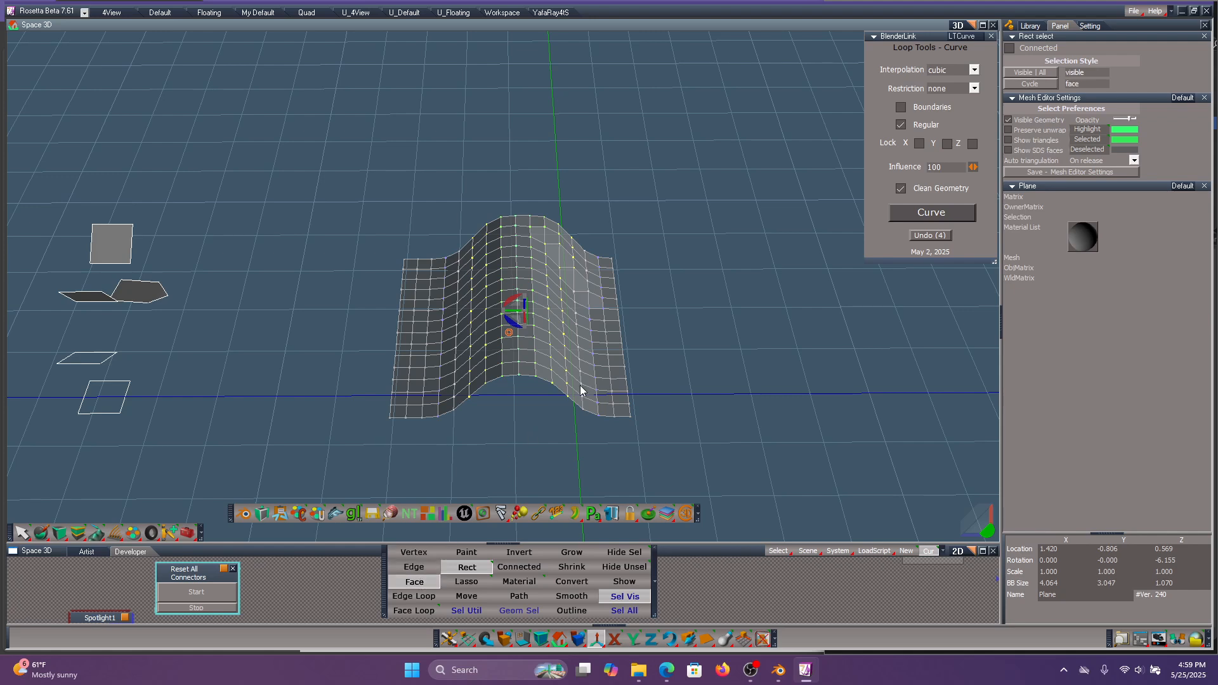
pyautogui.moveTo(482, 188); pyautogui.dragTo(553, 417)
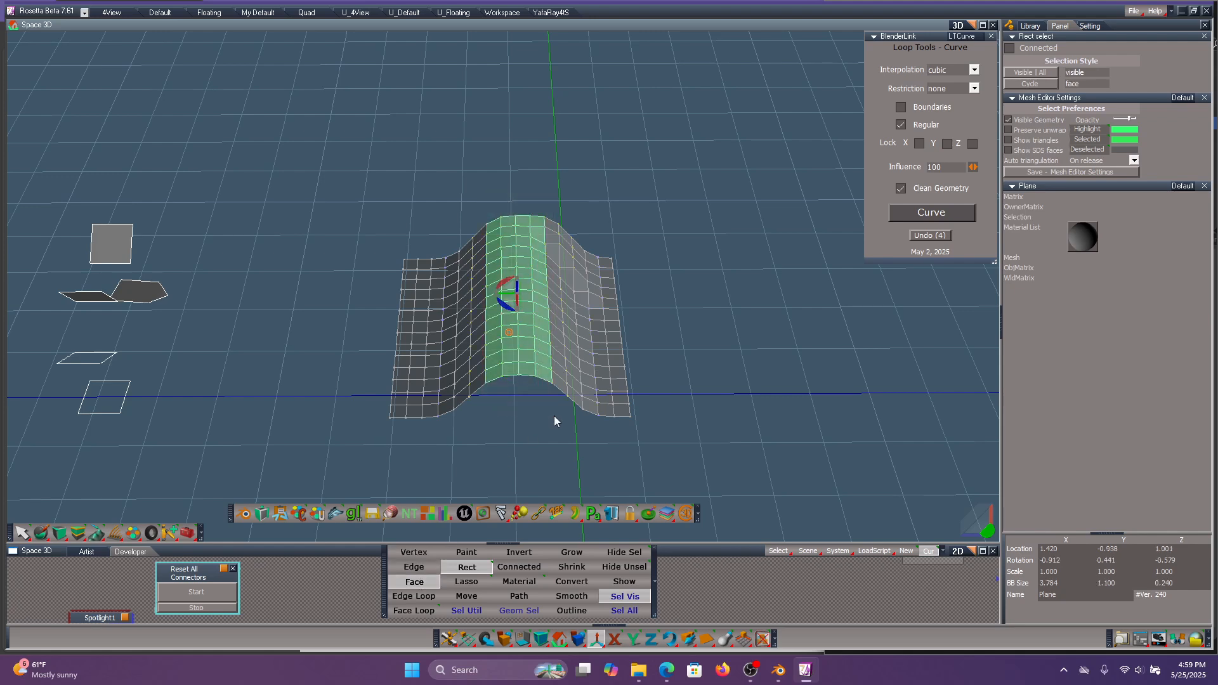
pyautogui.press('Delete')
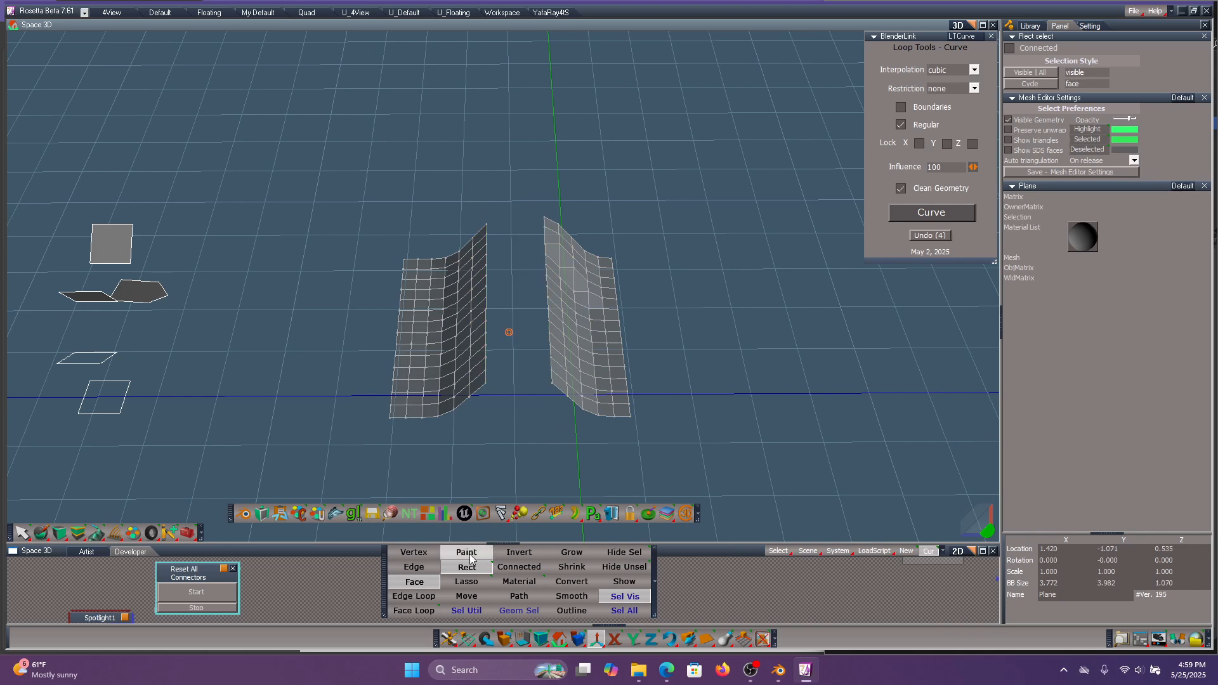
# Select the open edges on both sides of the gap and bring up the Loop Tools Bridge / Loft options.
pyautogui.click(415, 570)
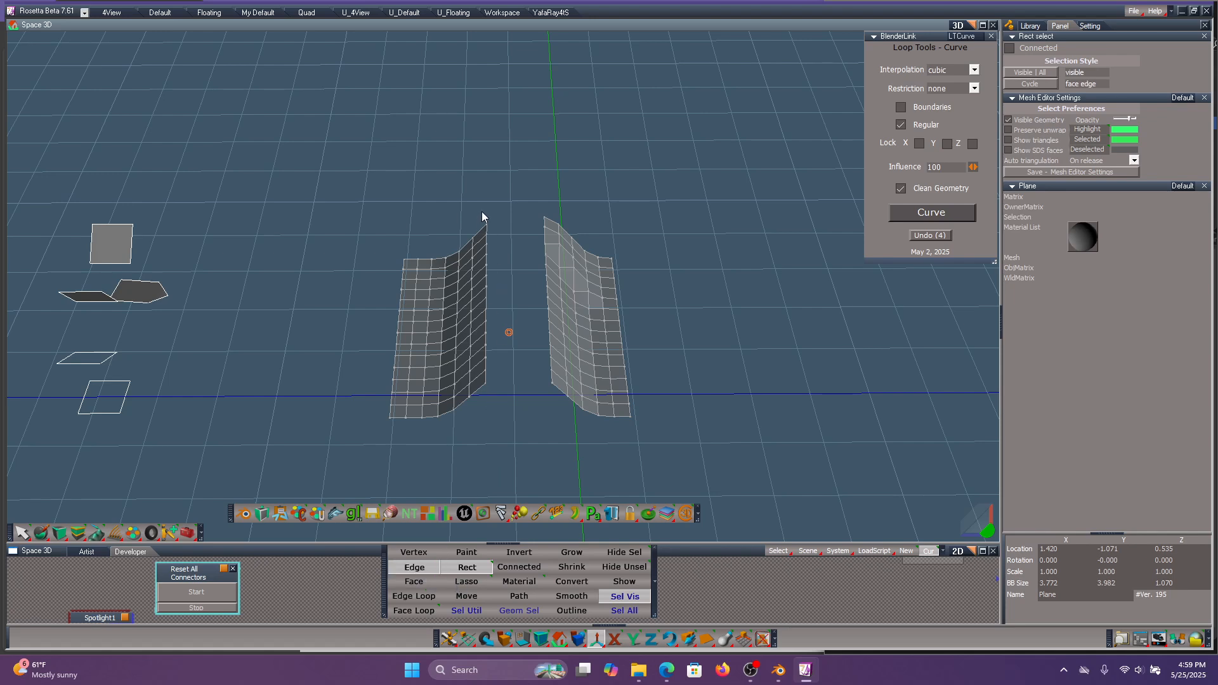
pyautogui.moveTo(482, 211); pyautogui.dragTo(546, 389)
pyautogui.moveTo(538, 288); pyautogui.dragTo(551, 311)
pyautogui.moveTo(550, 374); pyautogui.dragTo(555, 394)
pyautogui.click(961, 37)
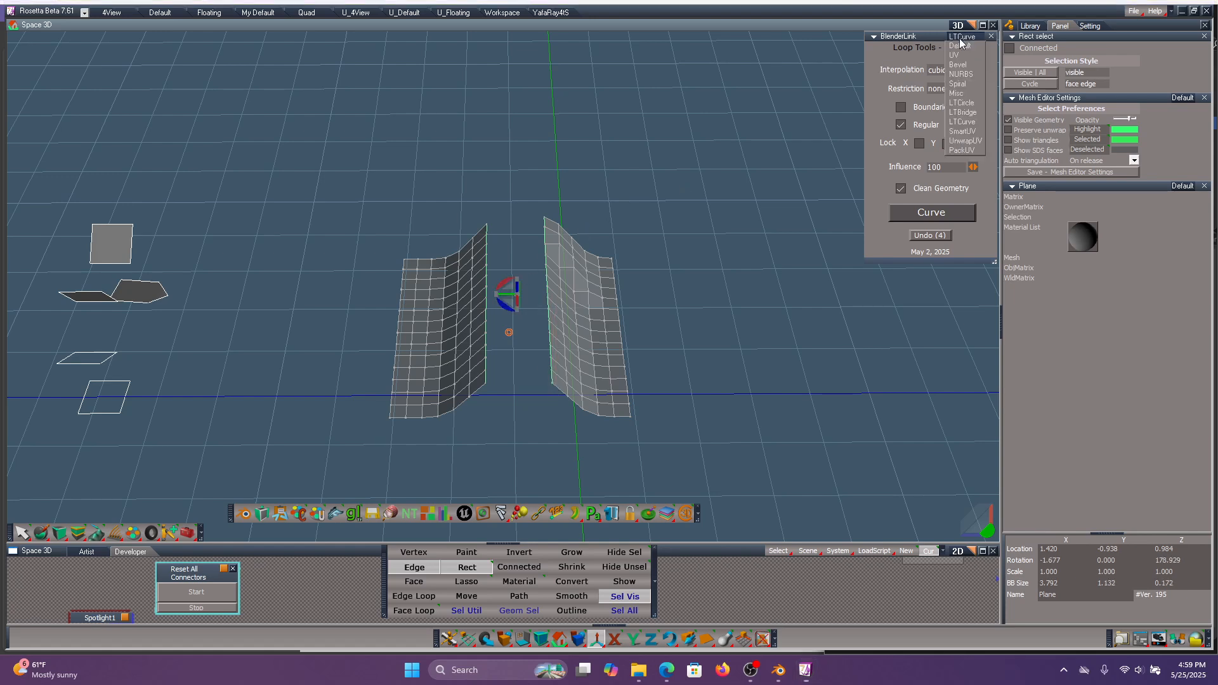
pyautogui.click(965, 113)
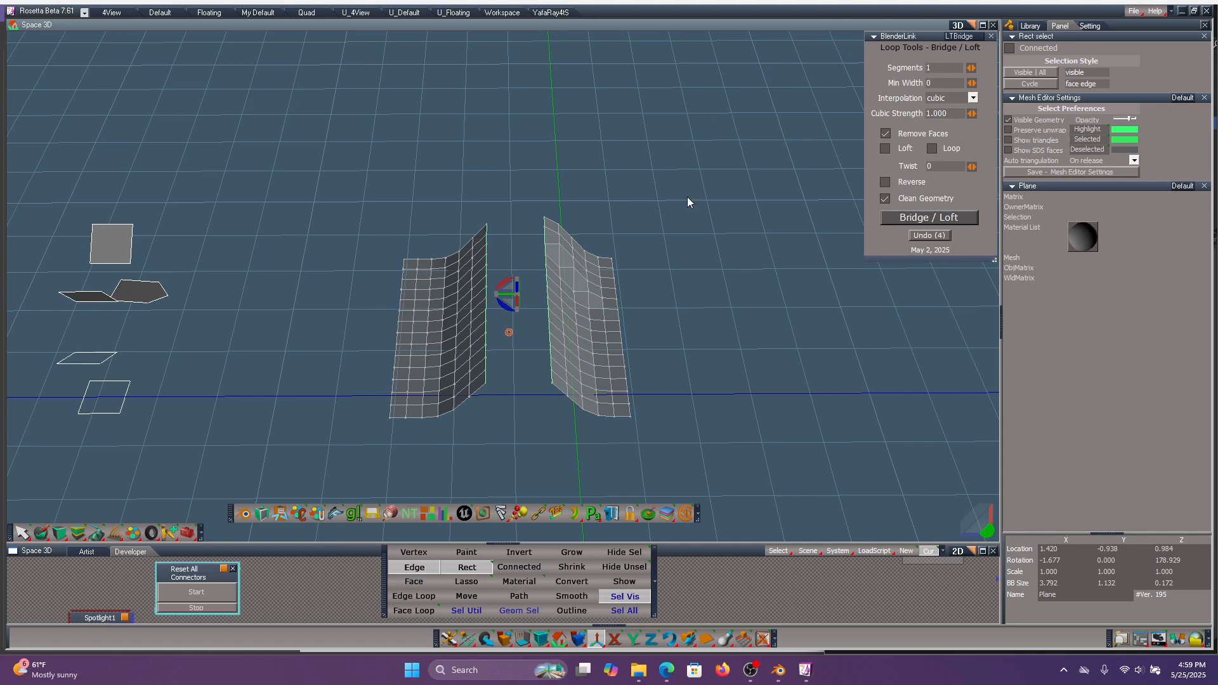
# Try the Bridge / Loft across the gap with 1 segment and cubic interpolation, and undo it.
pyautogui.click(893, 216)
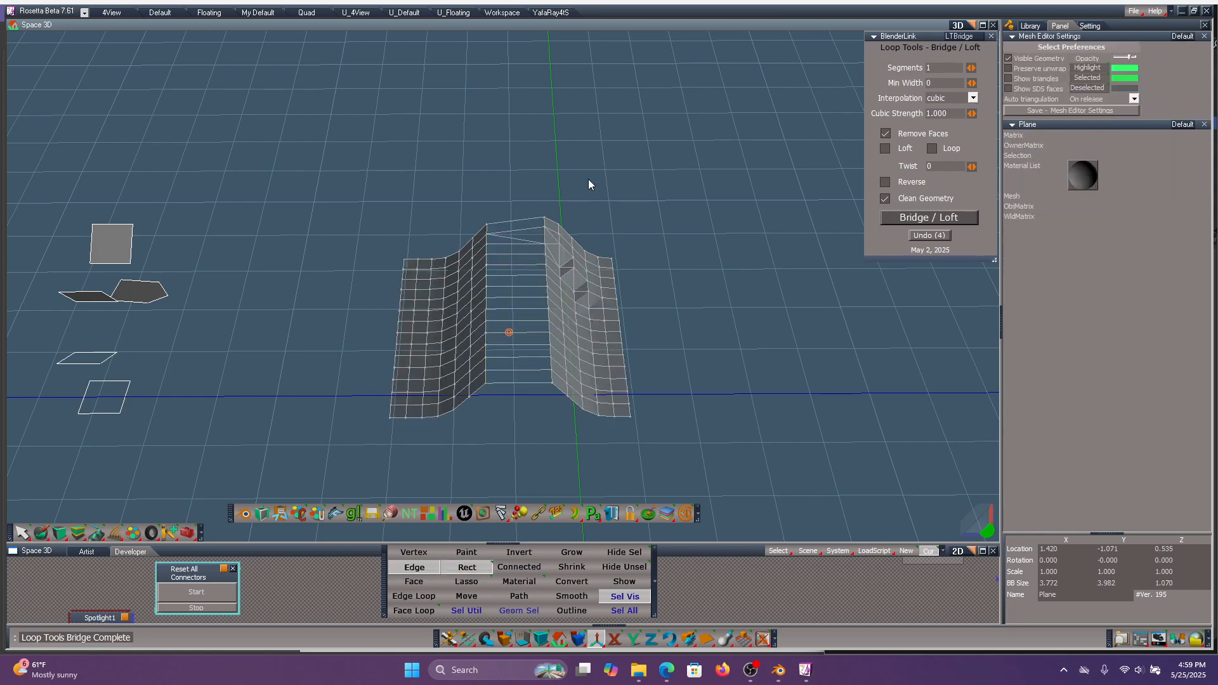
pyautogui.moveTo(589, 180)
pyautogui.mouseDown(button='middle')
pyautogui.moveTo(600, 63)
pyautogui.moveTo(589, 170)
pyautogui.mouseUp(button='middle')
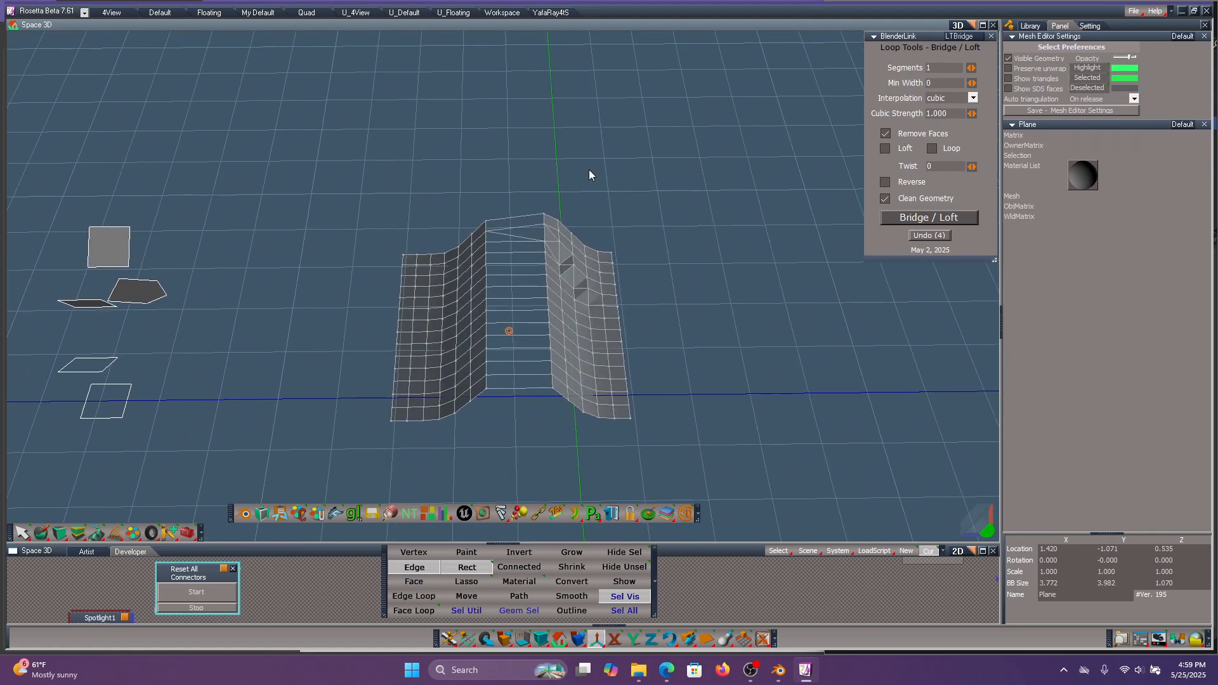
pyautogui.click(941, 235)
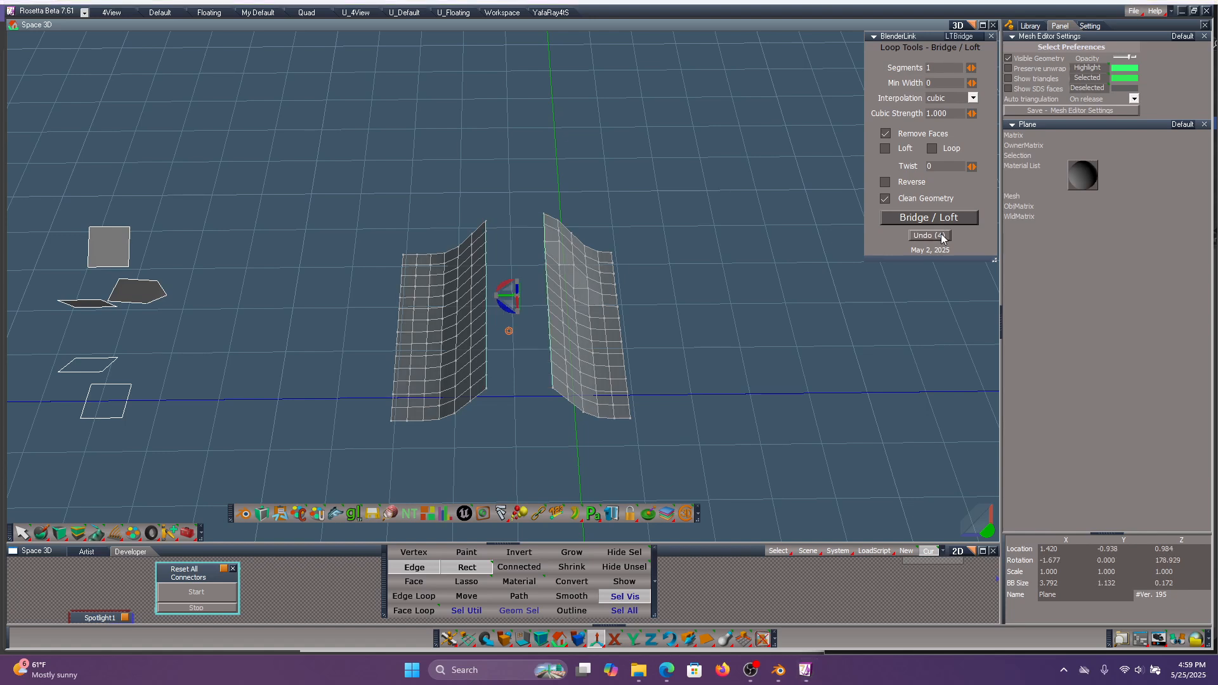
# Set the bridge segments to 0 and bridge the gap between the two edges with cubic interpolation.
pyautogui.click(969, 67)
pyautogui.click(926, 218)
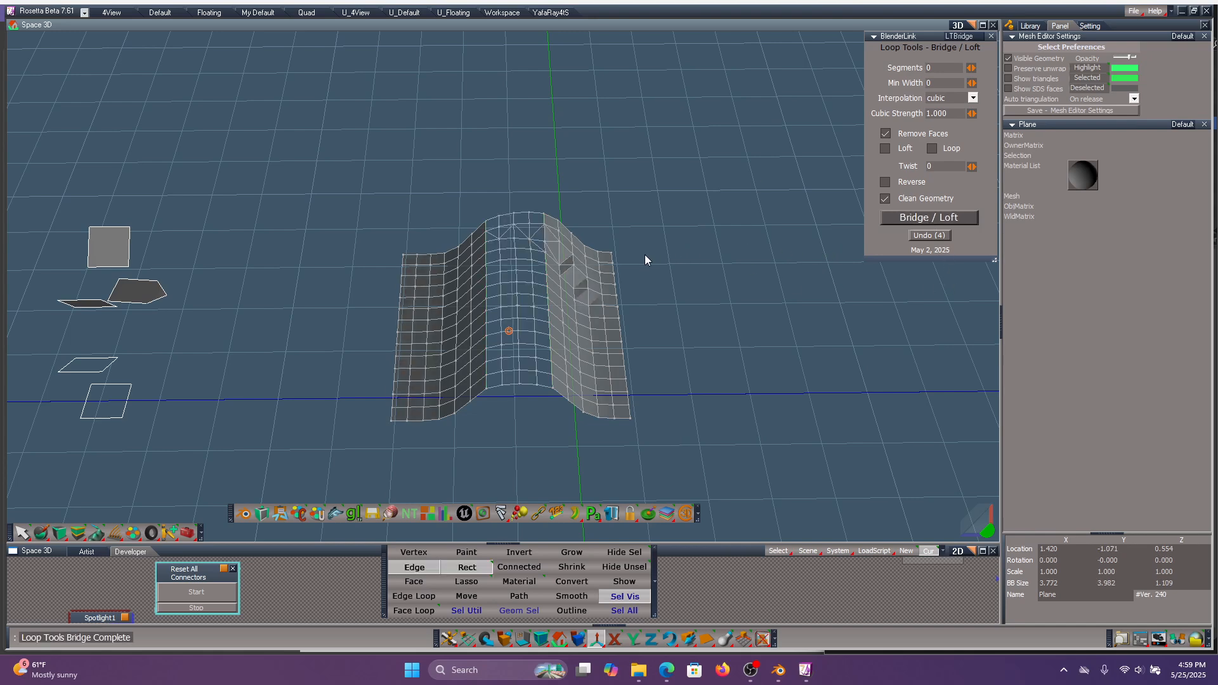
pyautogui.moveTo(644, 253); pyautogui.dragTo(686, 212, button='middle')
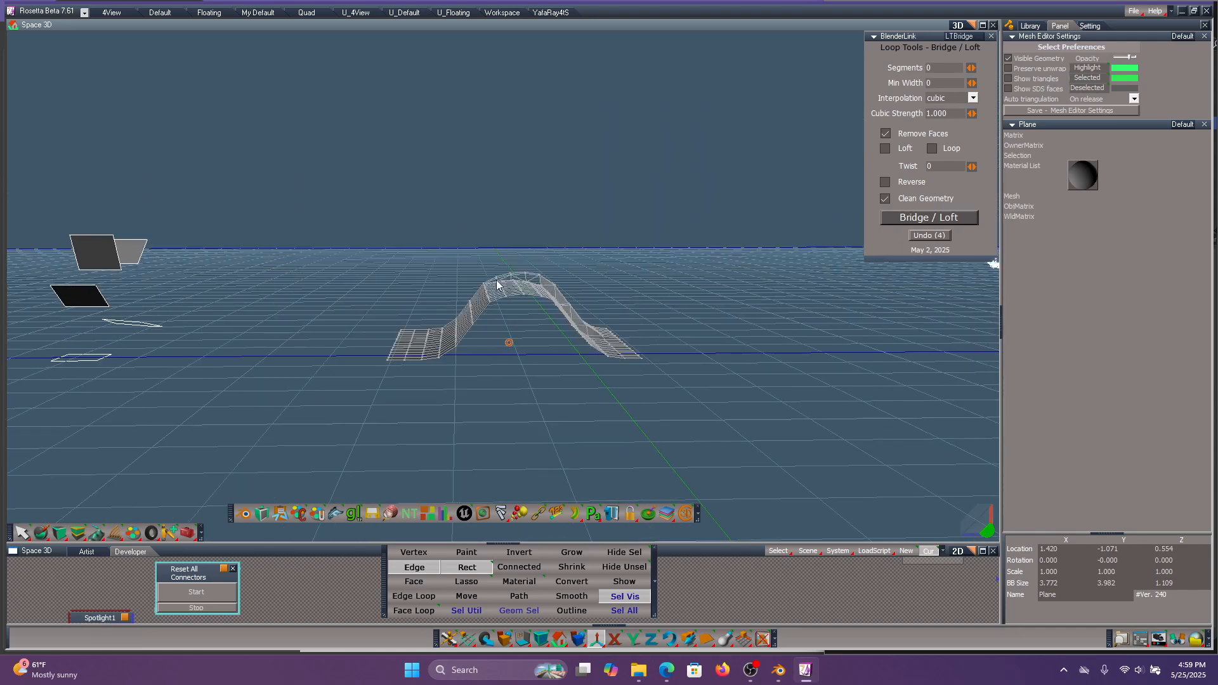
pyautogui.moveTo(632, 265)
pyautogui.mouseDown(button='middle')
pyautogui.moveTo(632, 312)
pyautogui.moveTo(634, 215)
pyautogui.moveTo(628, 274)
pyautogui.mouseUp(button='middle')
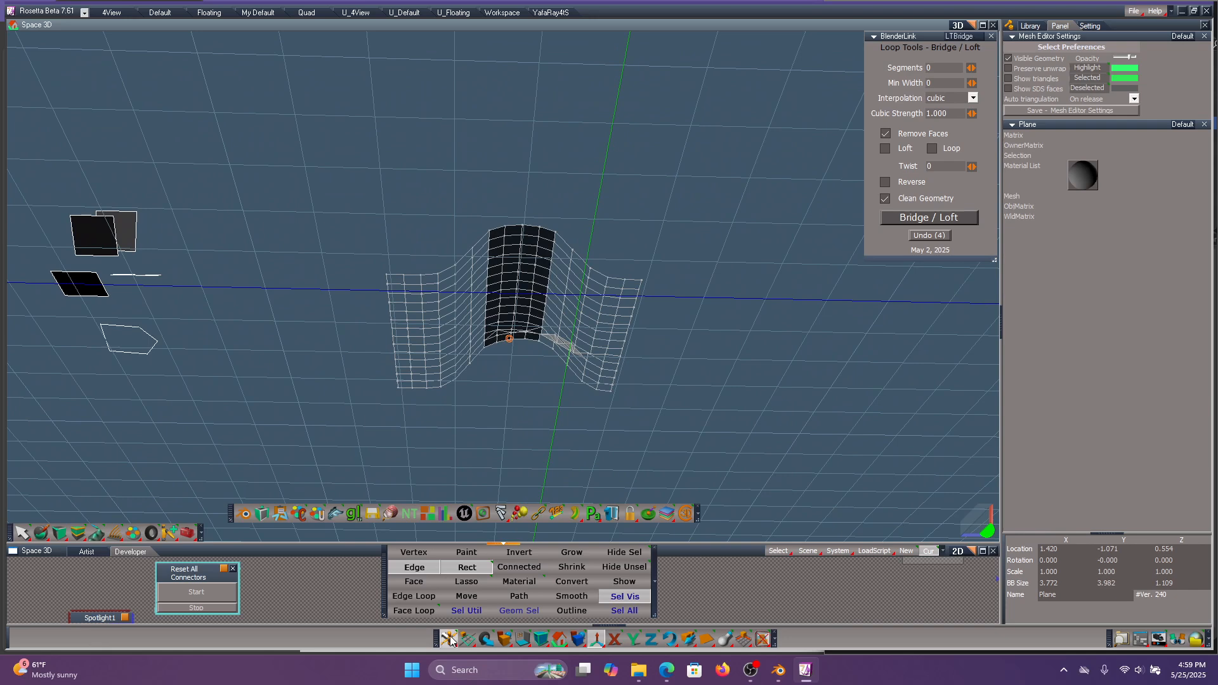
# Select the bridged faces across the ridge and flip them to face upward.
pyautogui.click(413, 581)
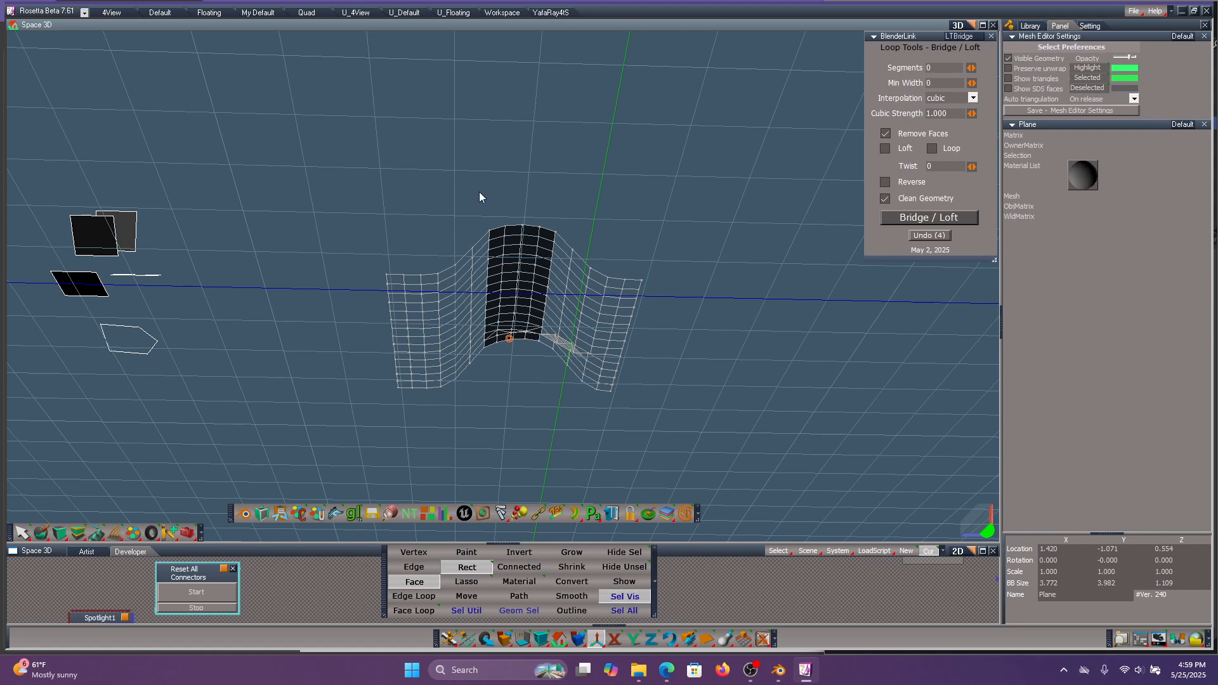
pyautogui.moveTo(478, 191); pyautogui.dragTo(567, 420)
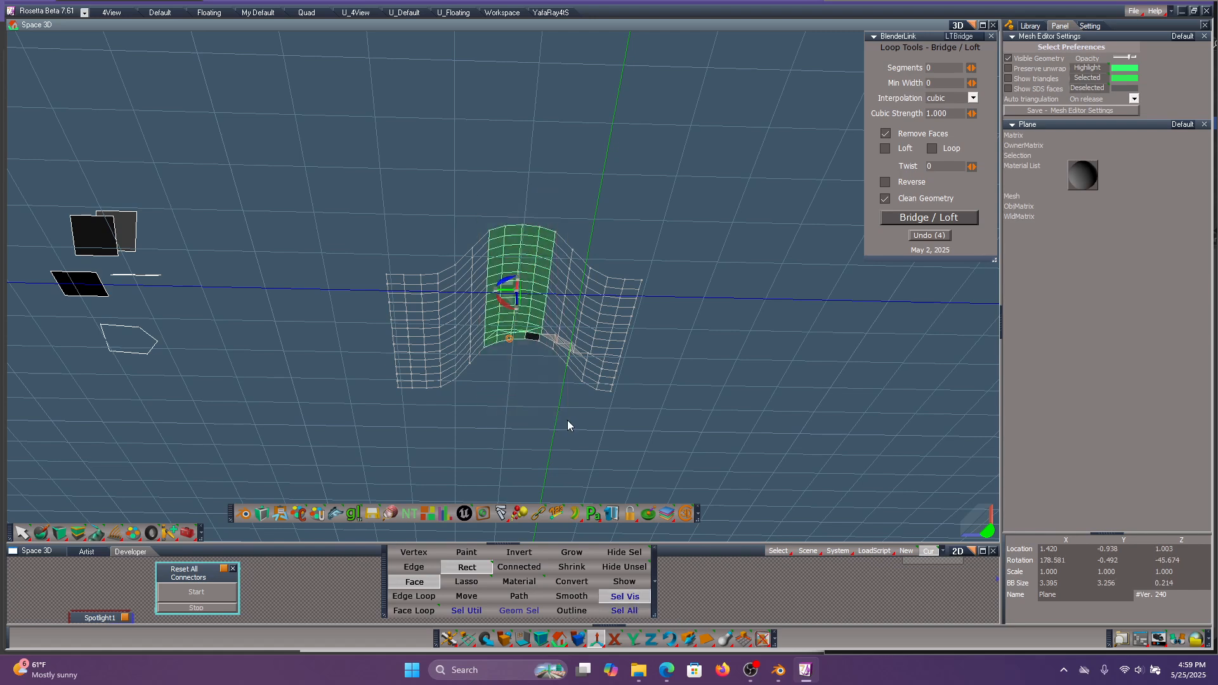
pyautogui.press('space')
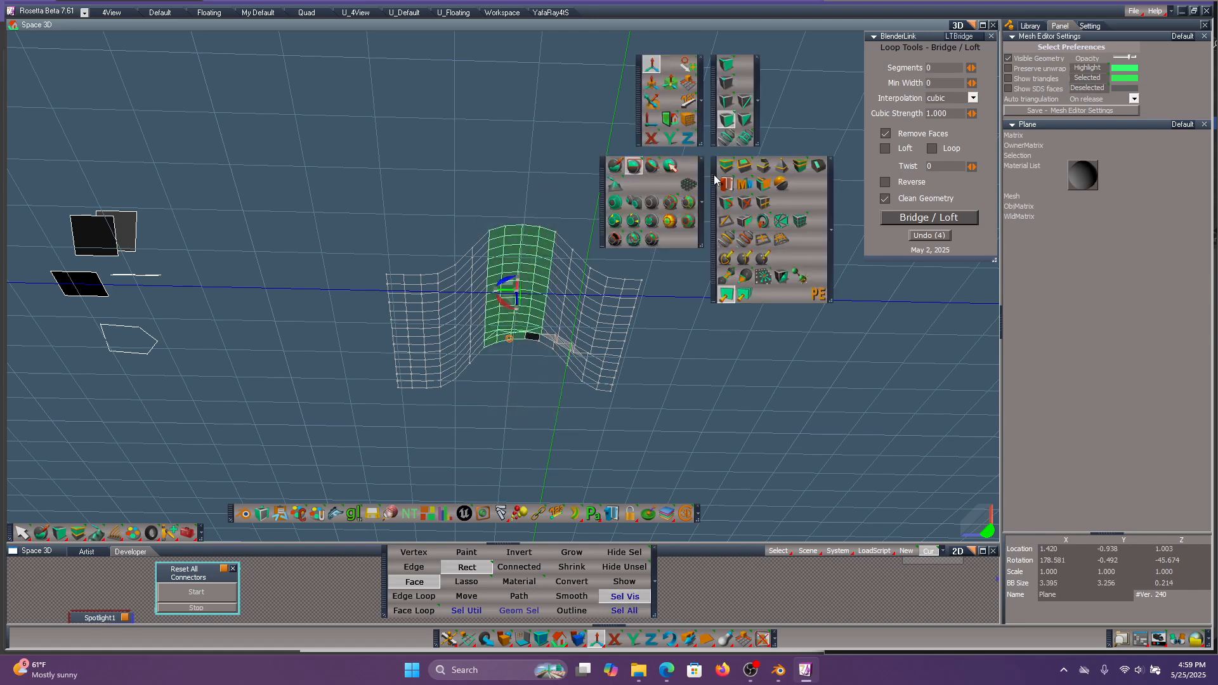
pyautogui.click(746, 220)
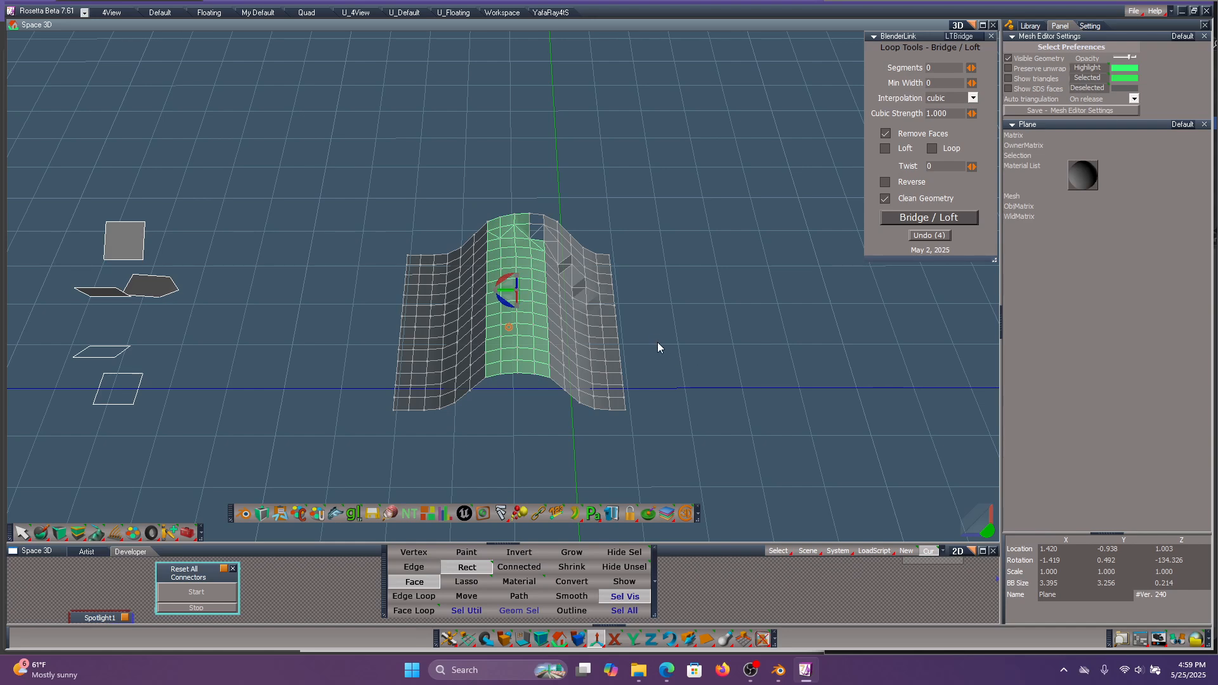
pyautogui.moveTo(672, 357); pyautogui.dragTo(660, 186, button='middle')
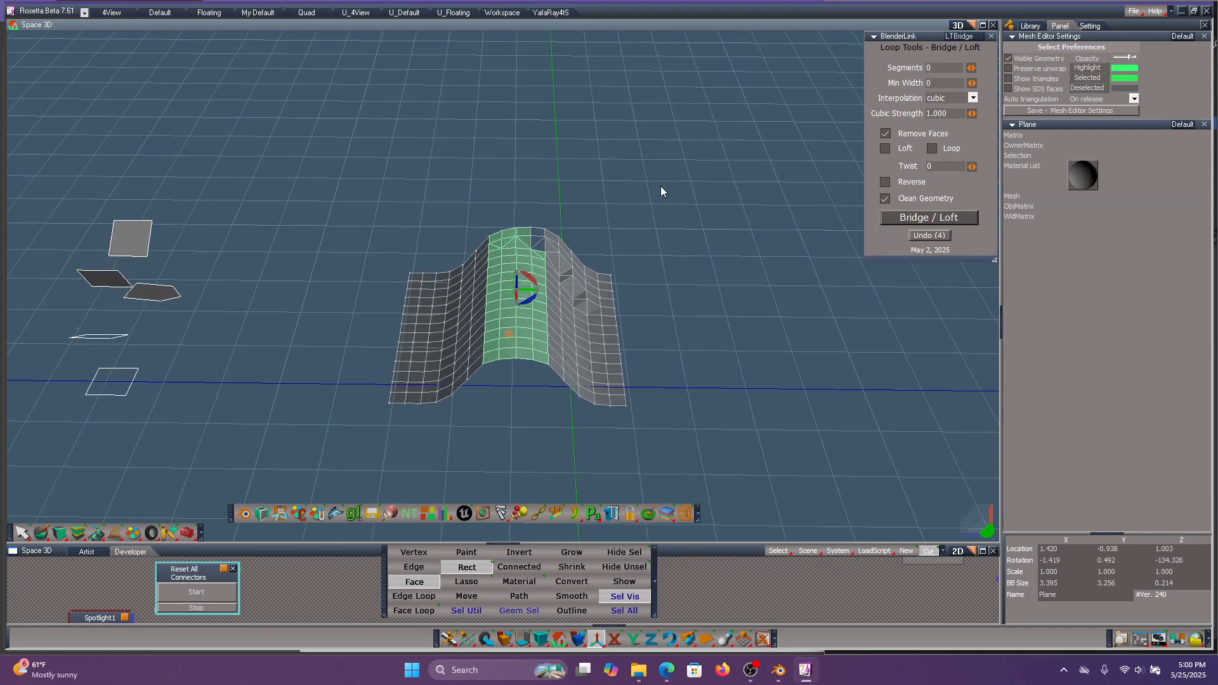
# Leave face editing and move the bridged plane along the Y axis to about -10.939.
pyautogui.rightClick(660, 185)
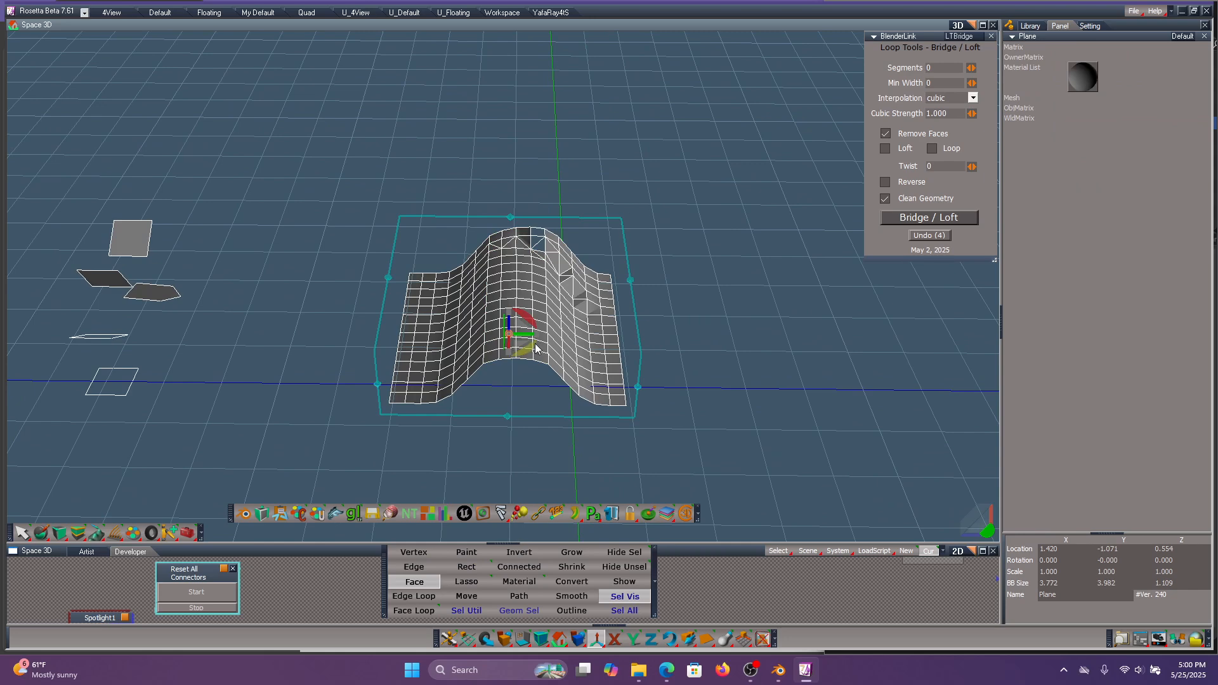
pyautogui.moveTo(524, 333); pyautogui.dragTo(13, 331)
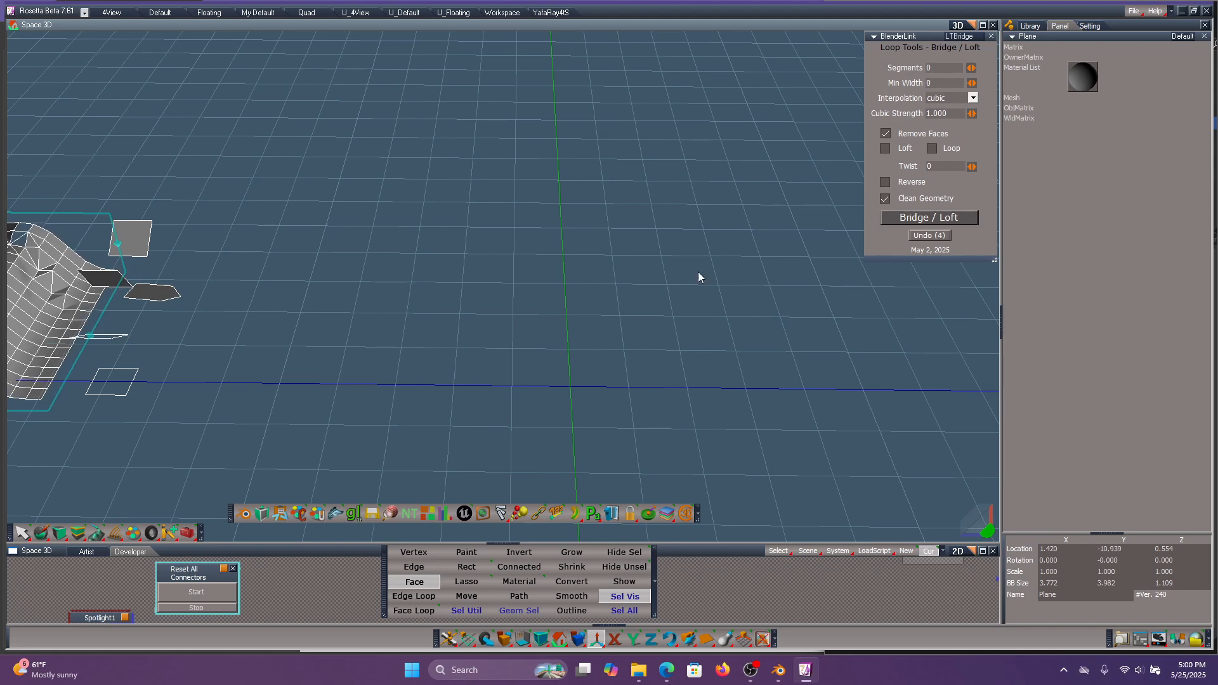
# Create a torus with radius about 4.23 and thickness about 2.11, and convert it to an editable mesh.
pyautogui.moveTo(709, 647); pyautogui.dragTo(712, 499)
pyautogui.click(489, 246)
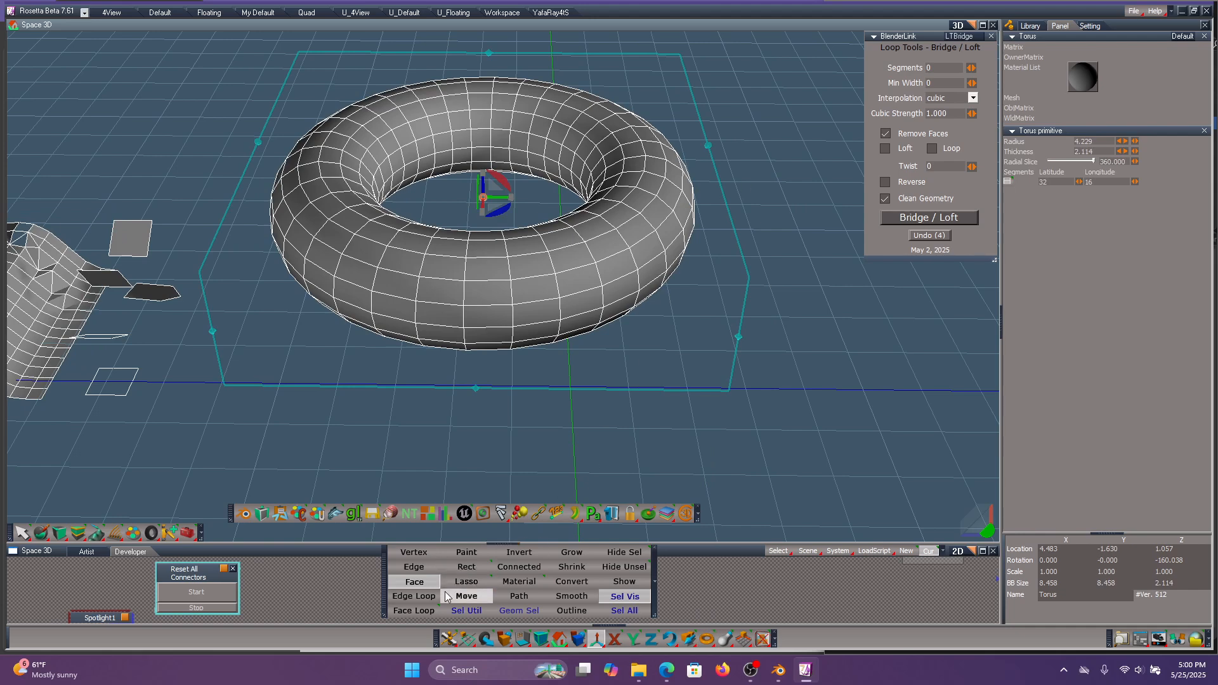
pyautogui.click(478, 316)
pyautogui.doubleClick(478, 320)
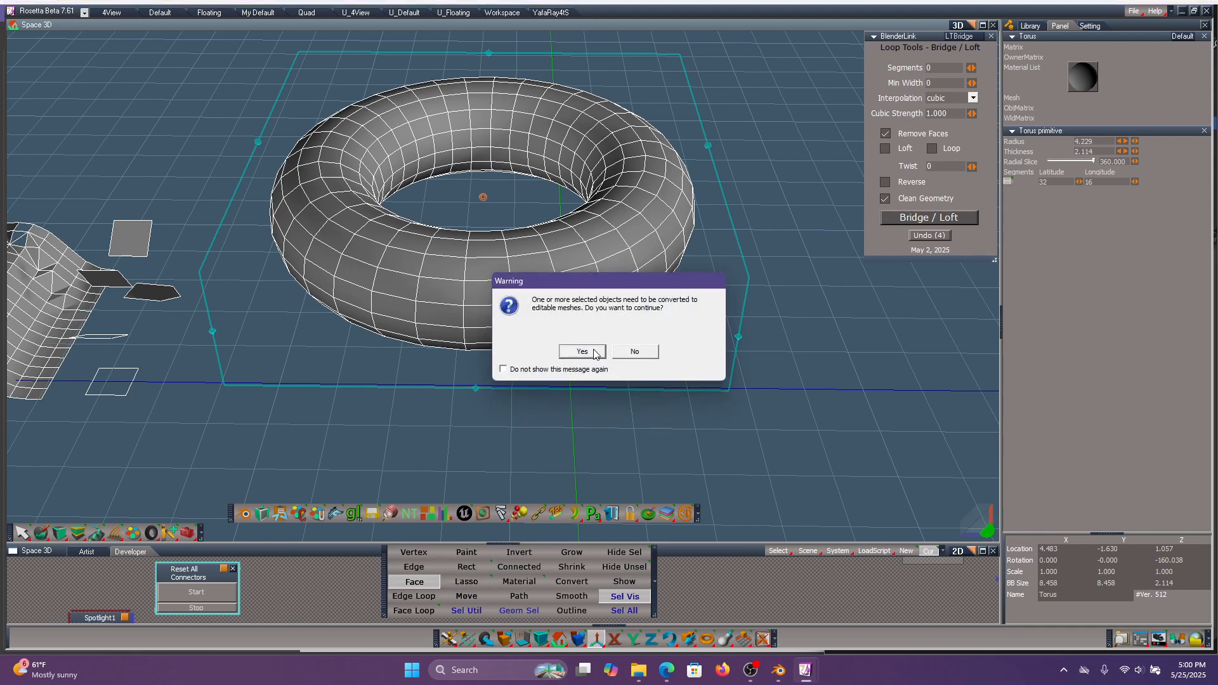
pyautogui.click(596, 353)
# Select a face loop on the torus's inner side and grow the selection twice.
pyautogui.click(414, 610)
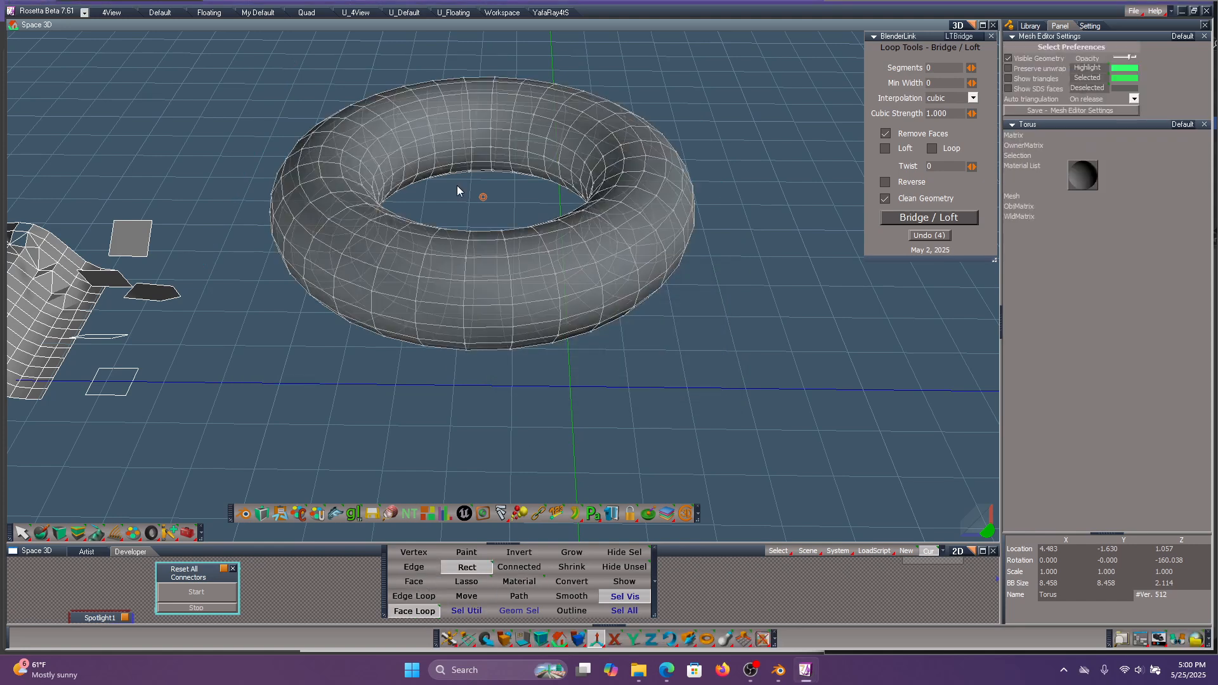
pyautogui.click(467, 552)
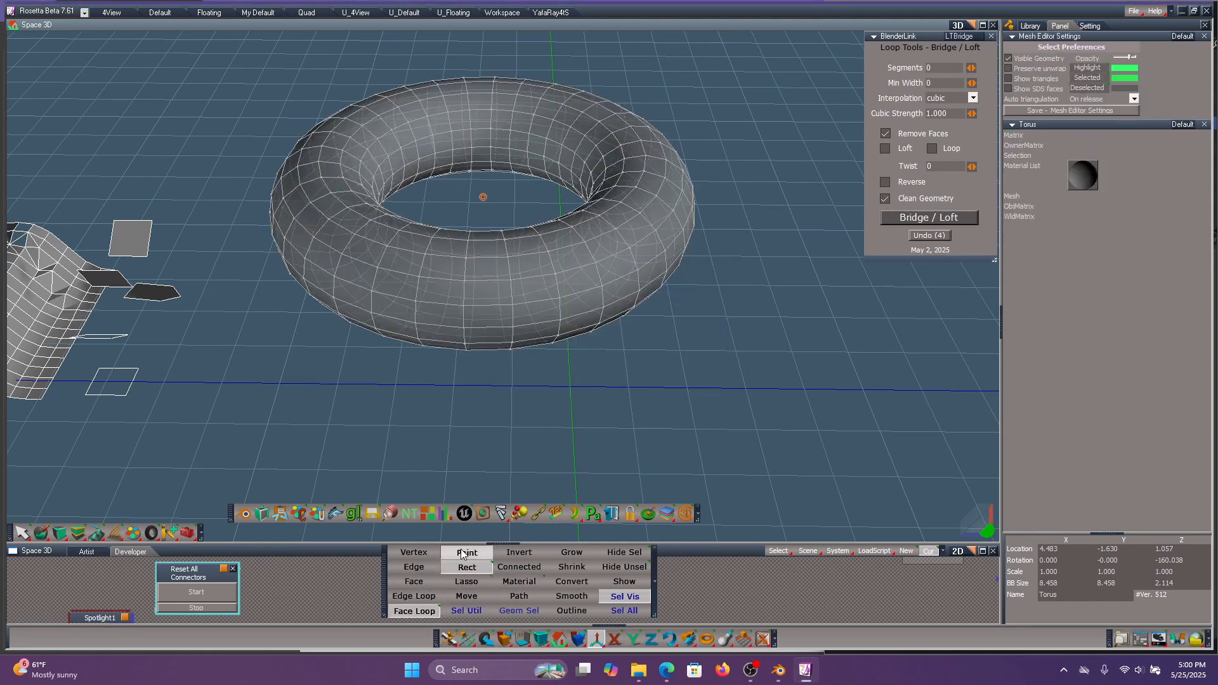
pyautogui.click(493, 135)
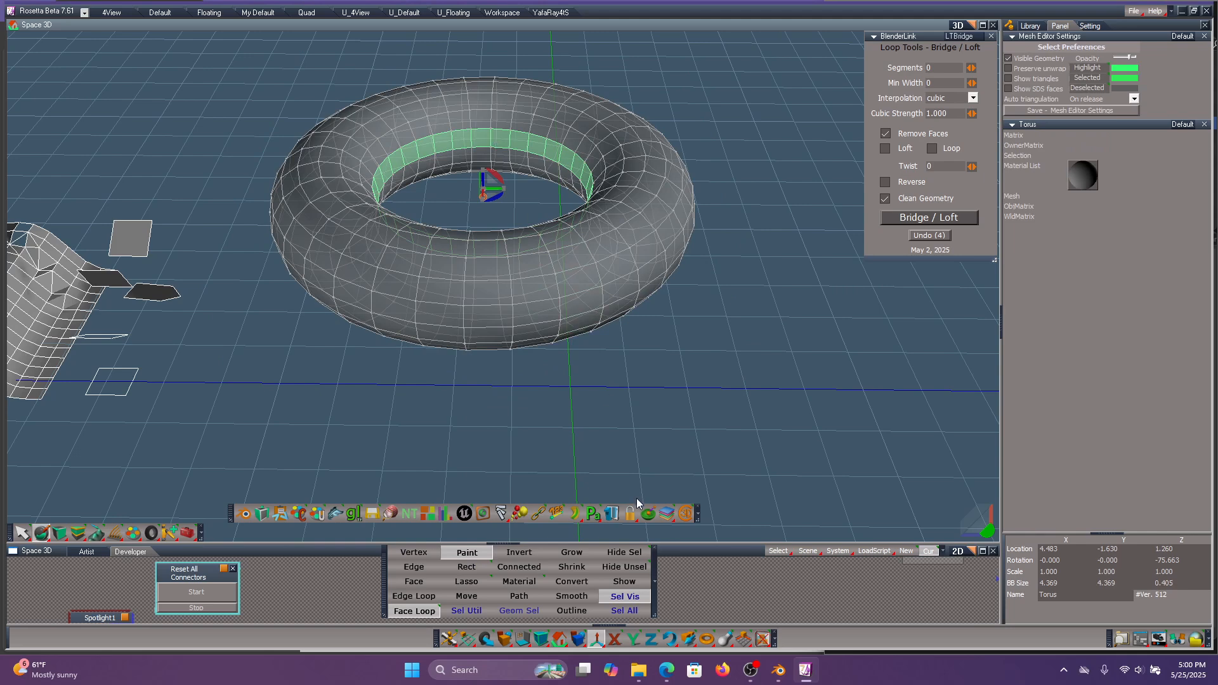
pyautogui.click(573, 556)
pyautogui.click(573, 555)
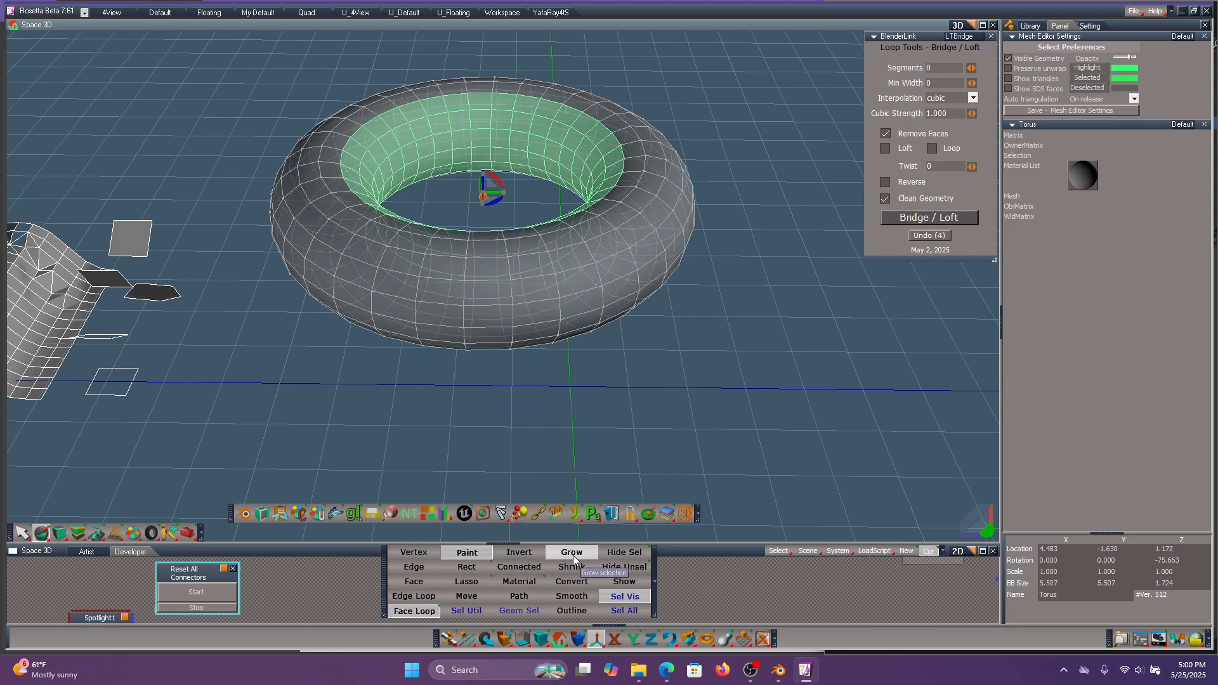
# Delete the selected faces on the torus's inner side and select the two open edge loops they leave.
pyautogui.press('Delete')
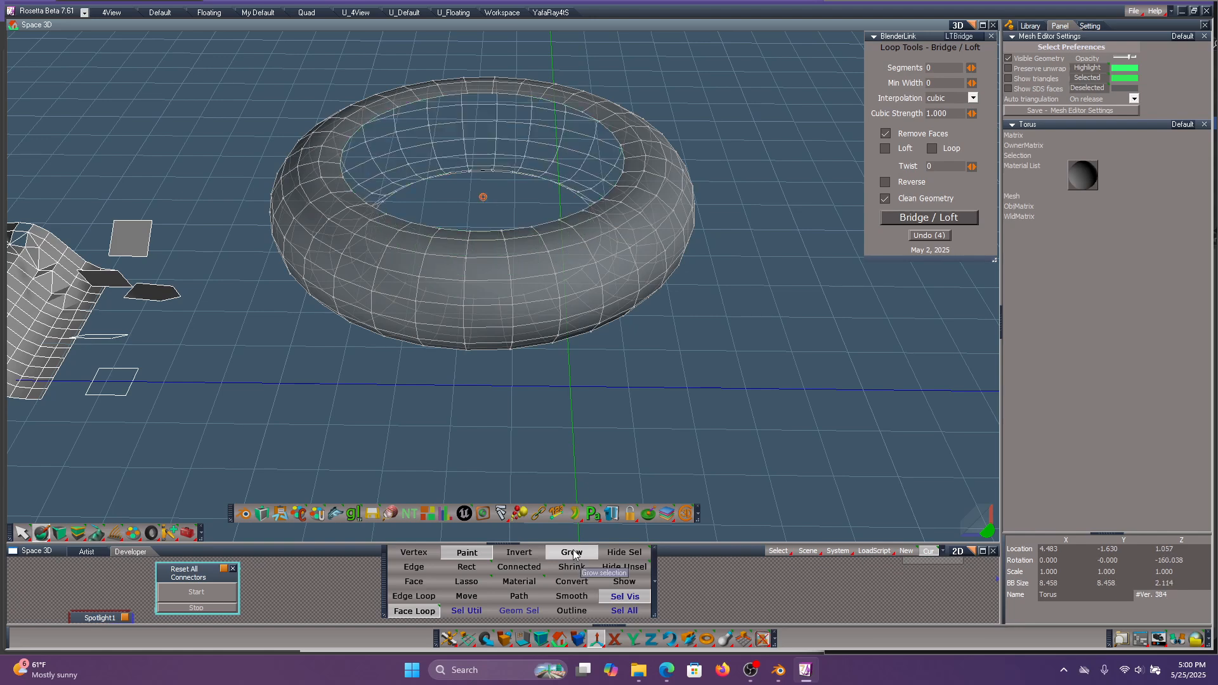
pyautogui.click(413, 597)
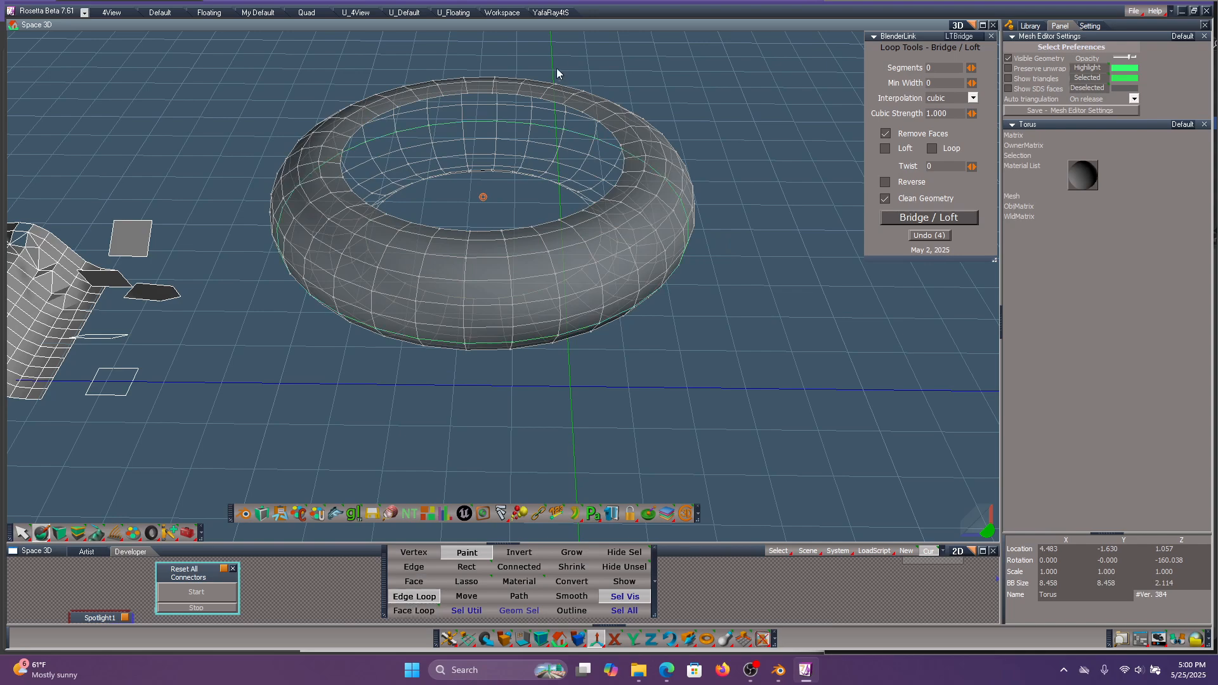
pyautogui.click(509, 97)
pyautogui.moveTo(695, 87); pyautogui.dragTo(595, 144, button='middle')
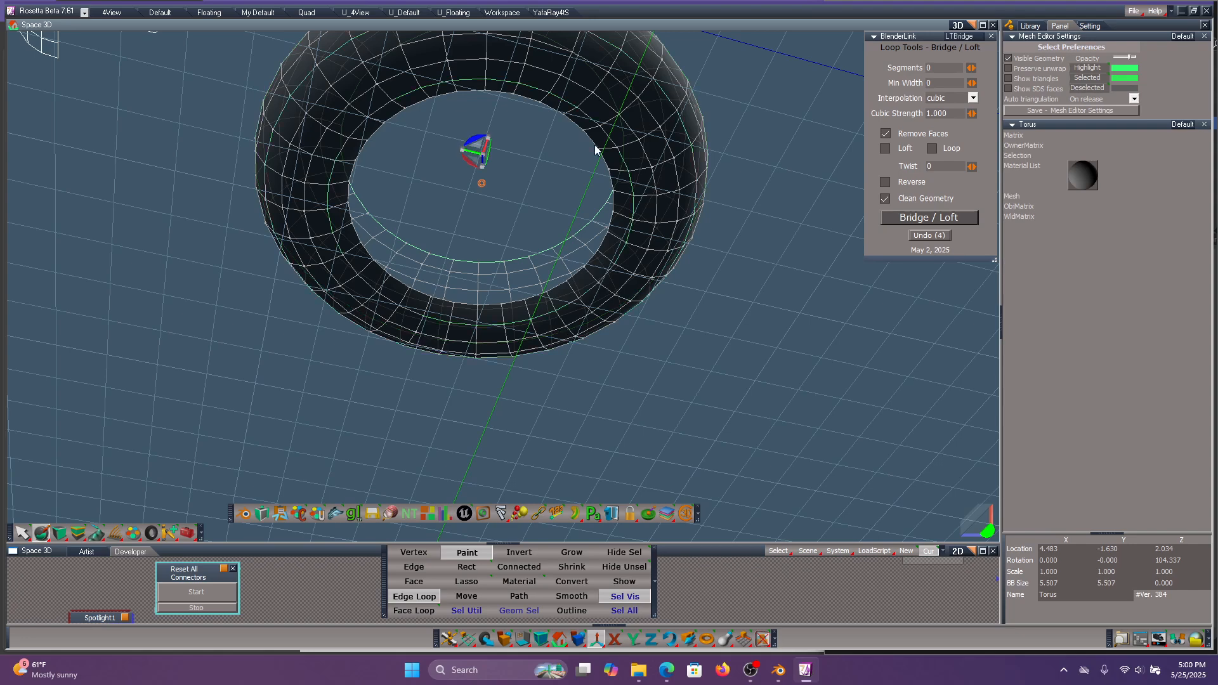
pyautogui.keyDown('ctrl'); pyautogui.click(520, 93); pyautogui.keyUp('ctrl')
pyautogui.moveTo(730, 114)
pyautogui.mouseDown(button='middle')
pyautogui.moveTo(819, 60)
pyautogui.moveTo(745, 126)
pyautogui.mouseUp(button='middle')
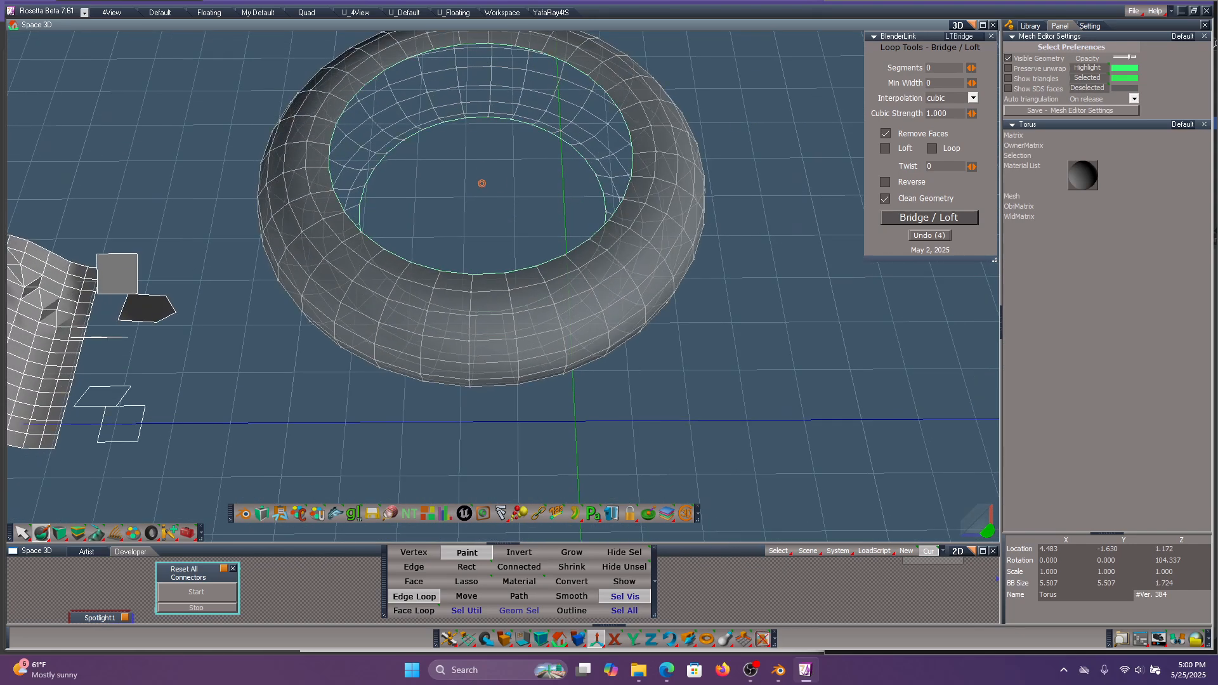
# Bridge the torus's two edge loops with cubic strength 1.000, inspect the inner wall and undo the bridge.
pyautogui.click(918, 217)
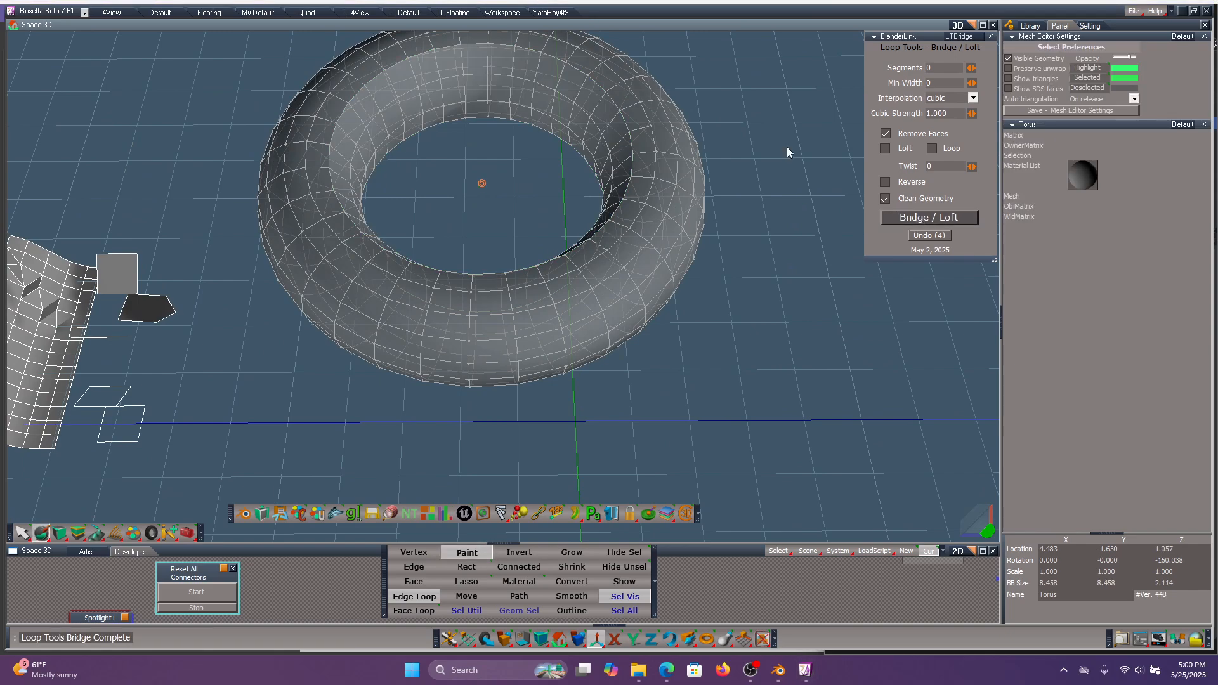
pyautogui.moveTo(787, 147); pyautogui.dragTo(762, 108, button='middle')
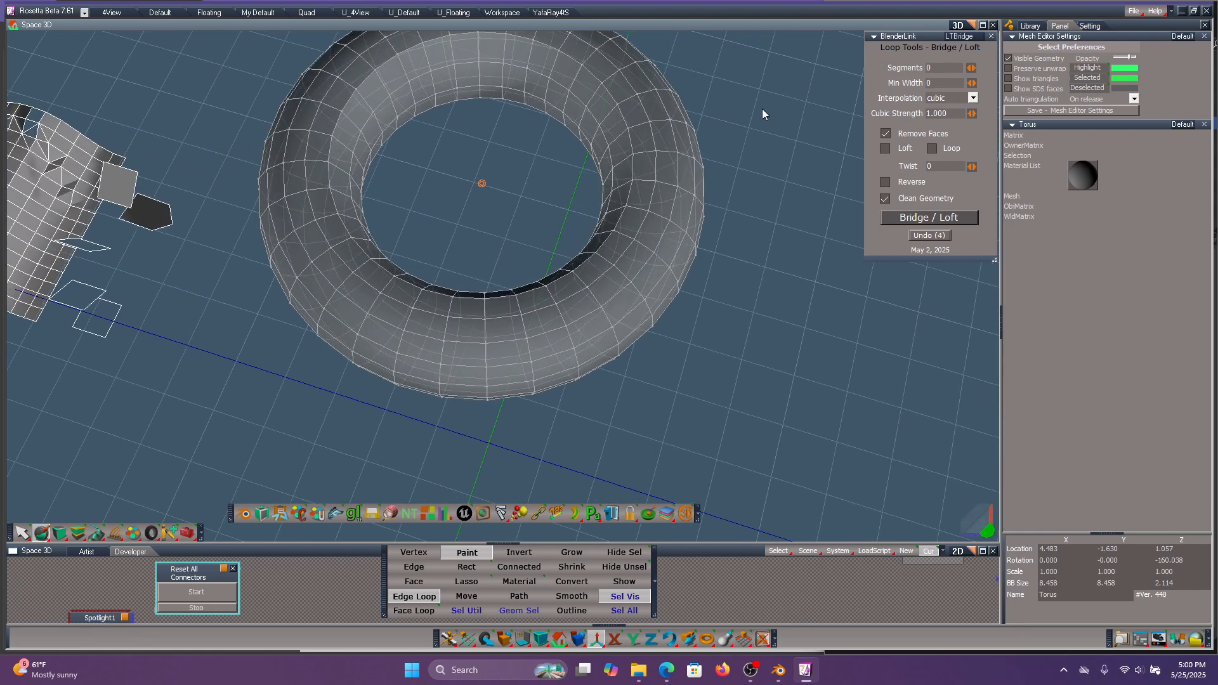
pyautogui.click(939, 233)
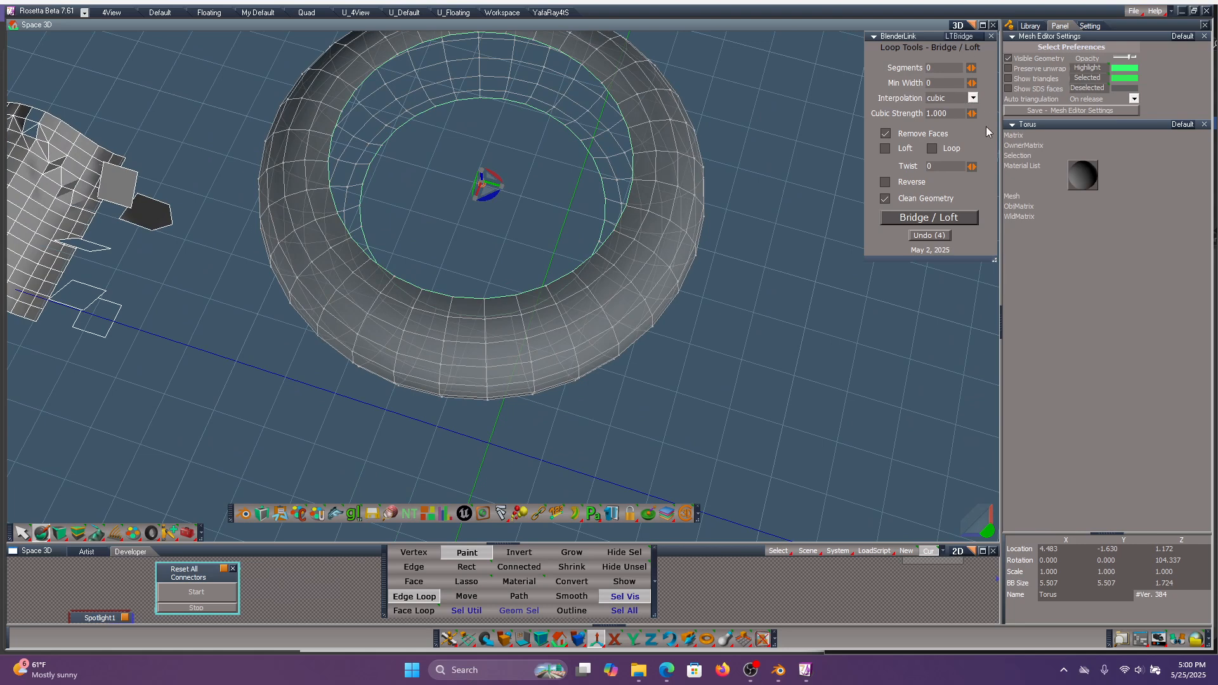
# Bridge the torus's two edge loops with the cubic strength set to -1.470.
pyautogui.moveTo(973, 116)
pyautogui.mouseDown()
pyautogui.moveTo(972, 127)
pyautogui.moveTo(978, 114)
pyautogui.mouseUp()
pyautogui.click(938, 218)
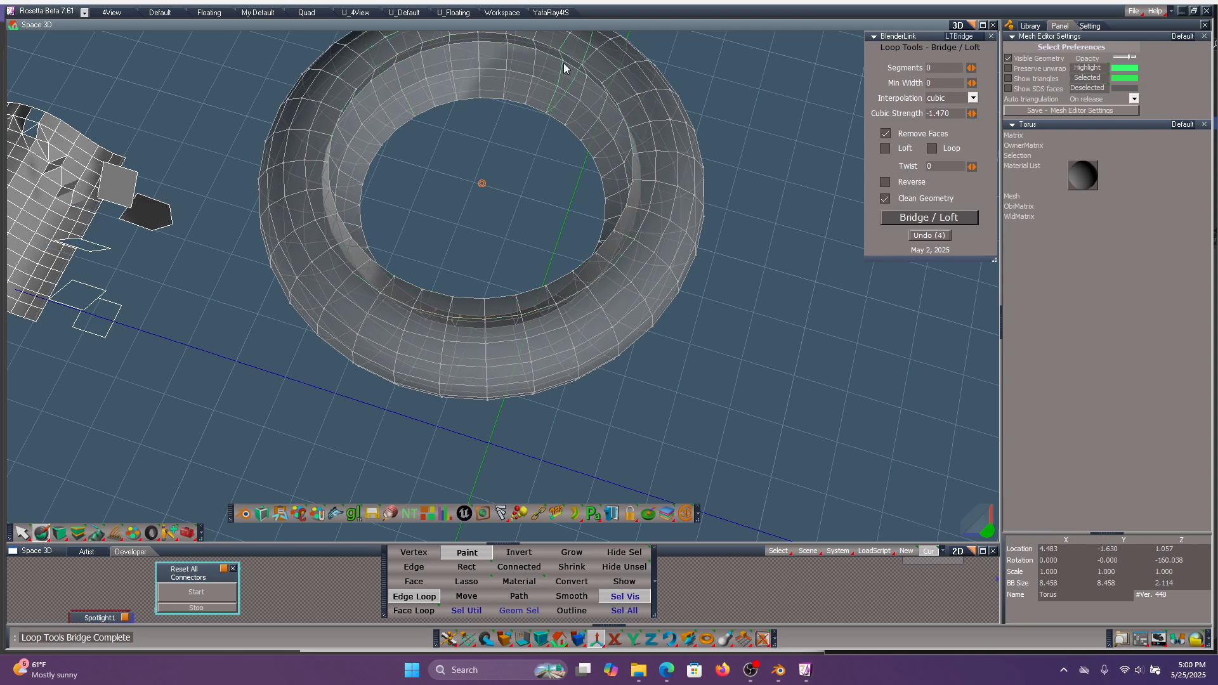
pyautogui.moveTo(741, 58); pyautogui.dragTo(674, 53, button='middle')
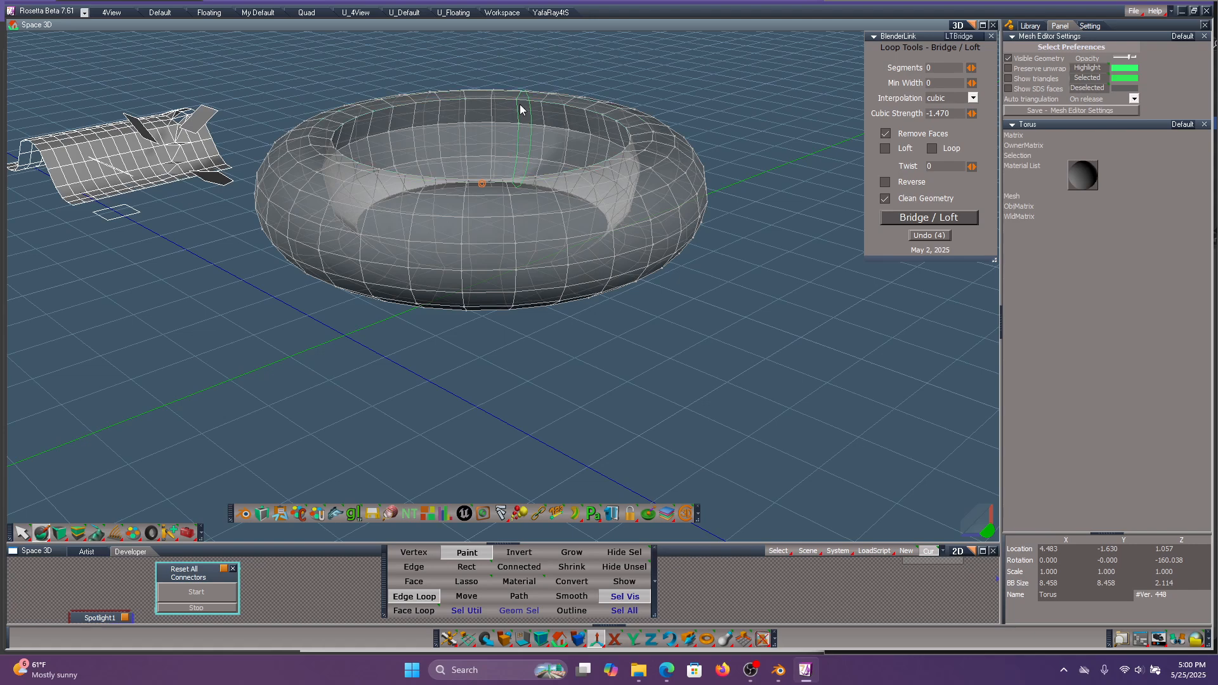
# Leave edge editing and move the torus along the Y axis to about -12.247.
pyautogui.moveTo(703, 100); pyautogui.dragTo(701, 102, button='middle')
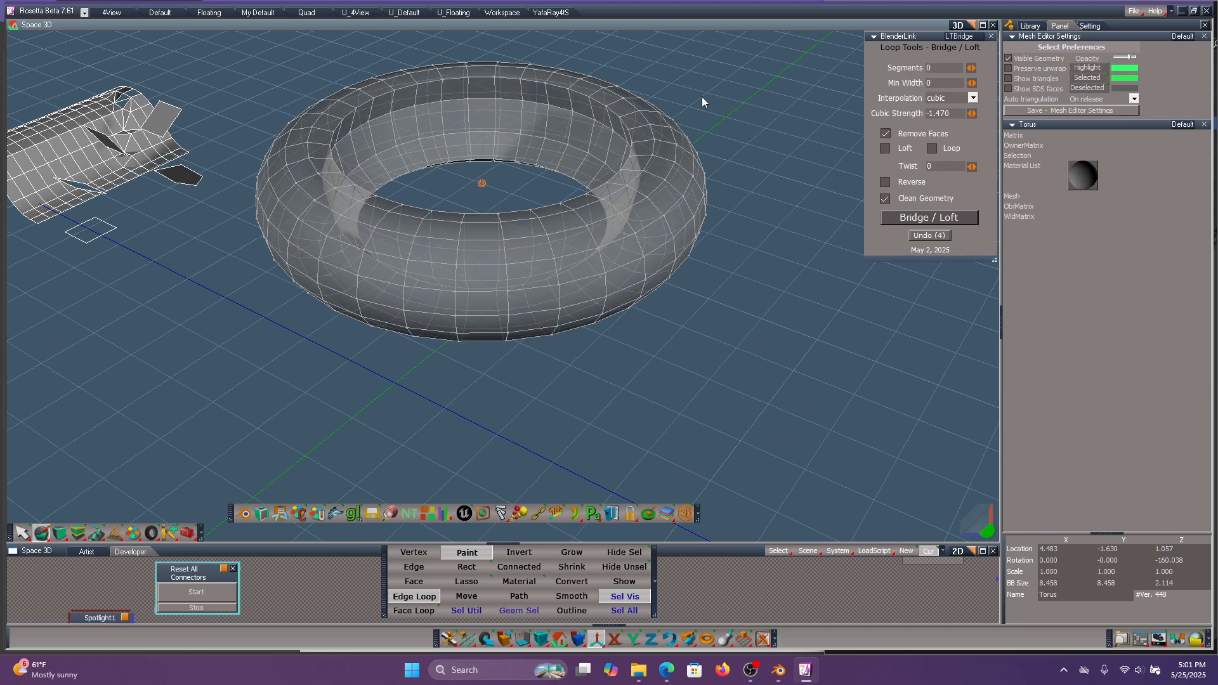
pyautogui.rightClick(718, 133)
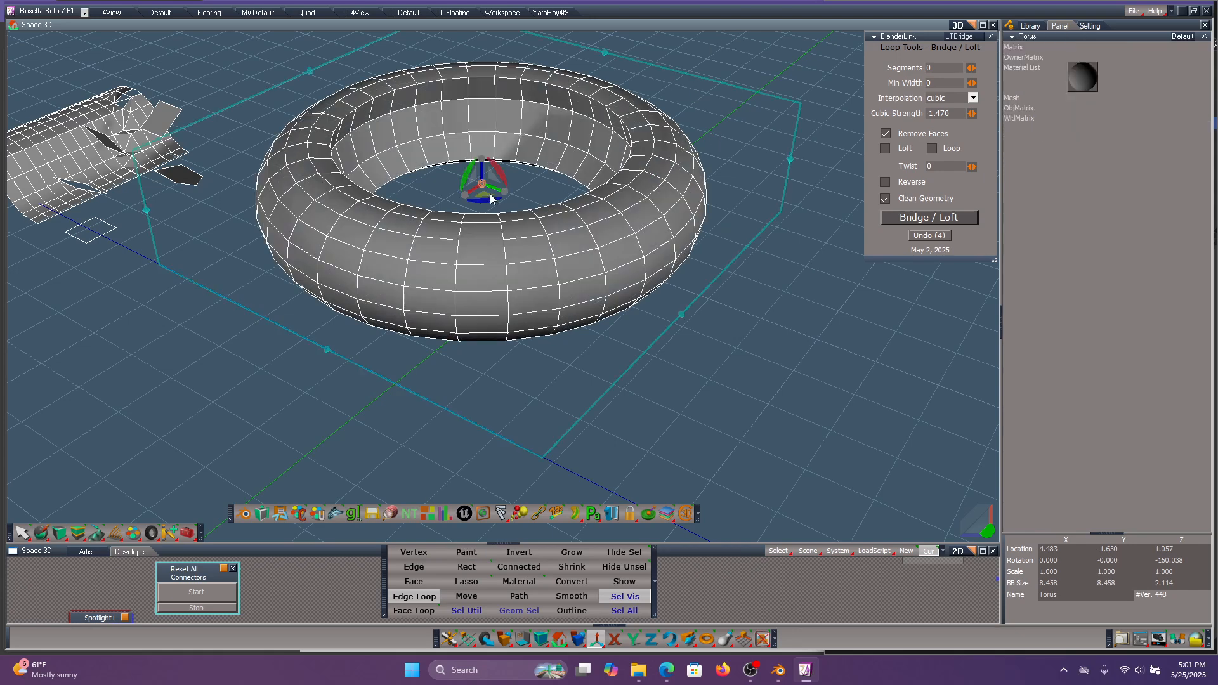
pyautogui.moveTo(493, 189); pyautogui.dragTo(141, 63)
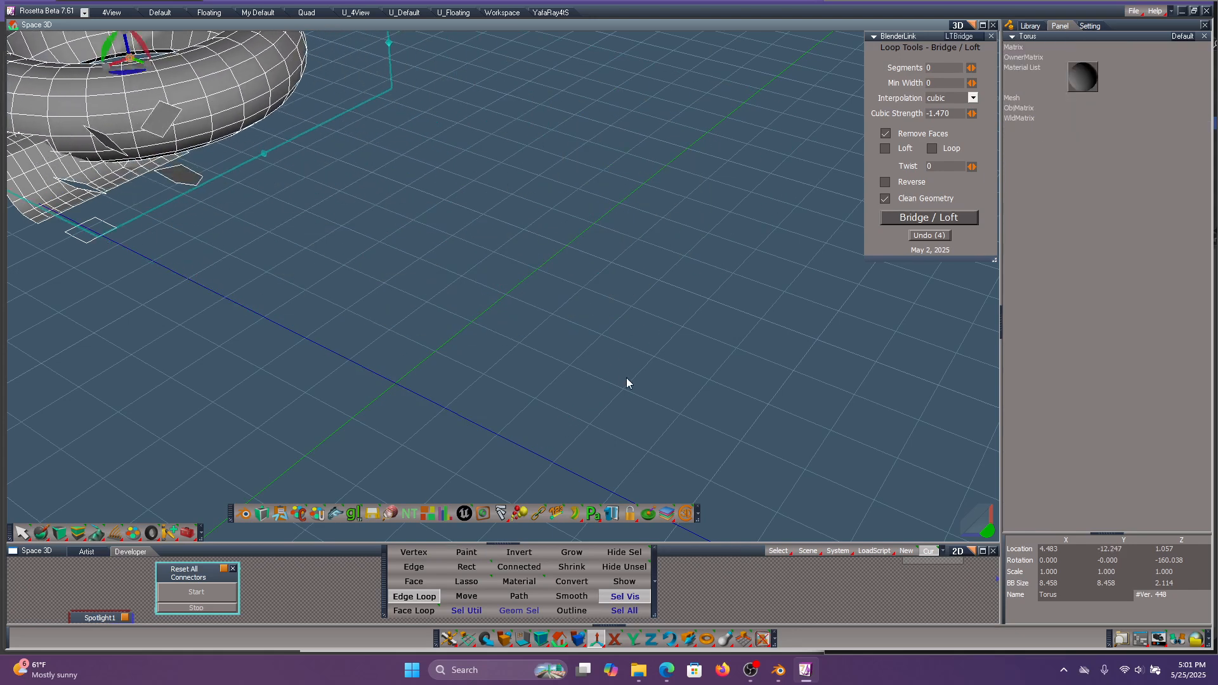
# Select the object made of five small separate planes and reset its matrix to bring it to the origin.
pyautogui.click(180, 184)
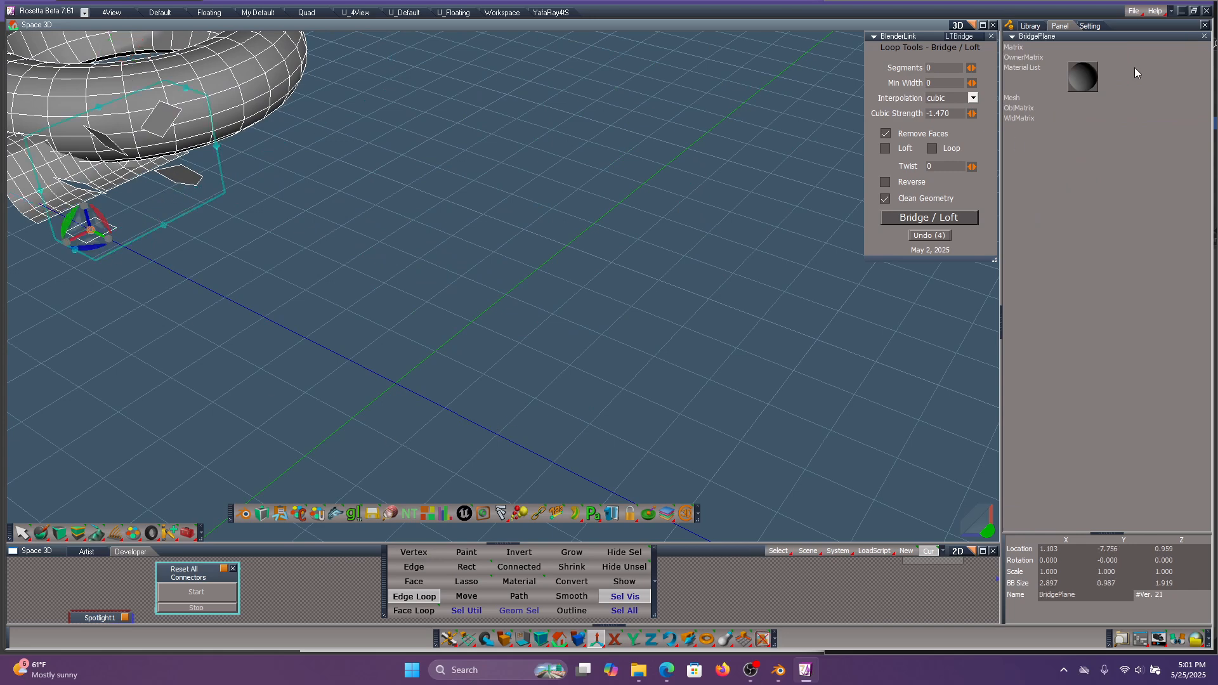
pyautogui.rightClick(1014, 46)
pyautogui.click(1049, 50)
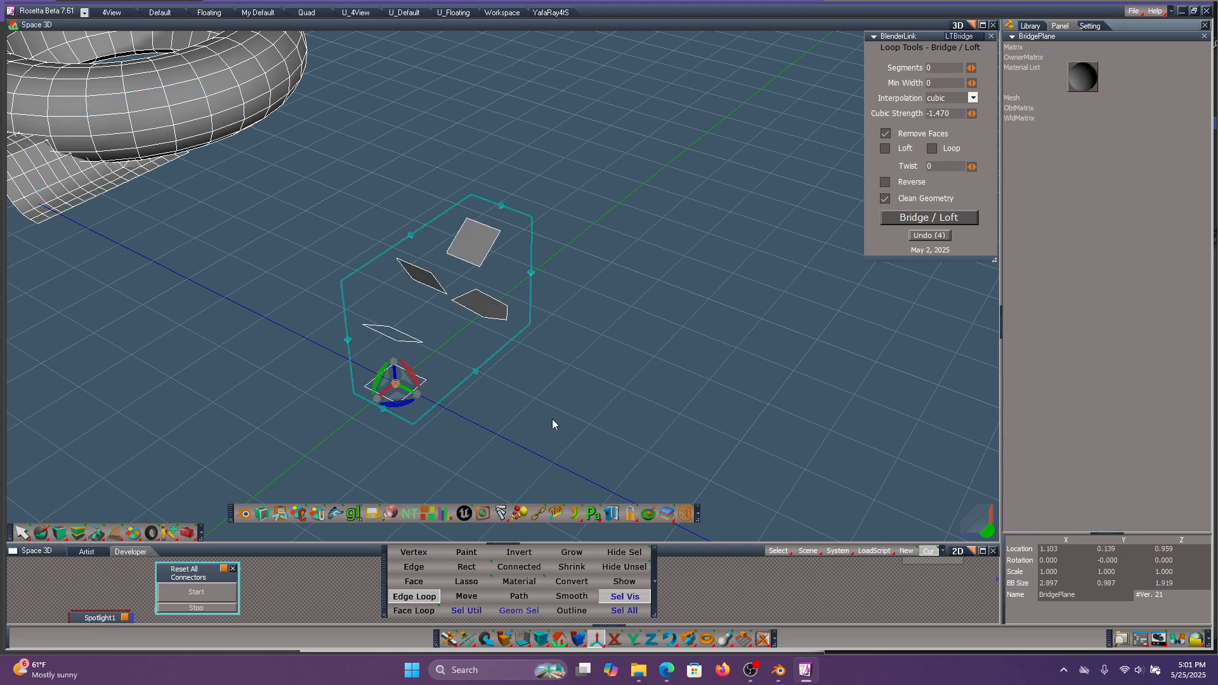
# Edit the small-planes object and select all five of its planes as faces, including those facing away.
pyautogui.scroll(1, 546, 420)
pyautogui.scroll(1, 546, 420)
pyautogui.moveTo(681, 318); pyautogui.dragTo(711, 240, button='middle')
pyautogui.scroll(4, 682, 350)
pyautogui.scroll(-2, 682, 350)
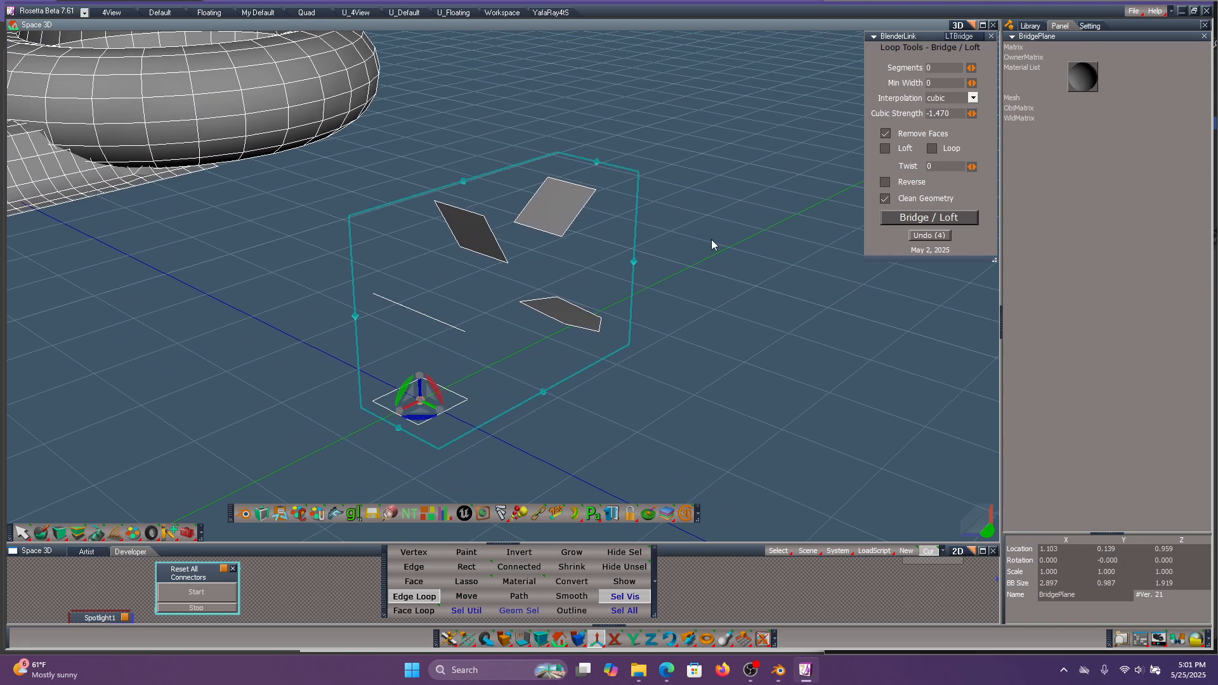
pyautogui.doubleClick(565, 201)
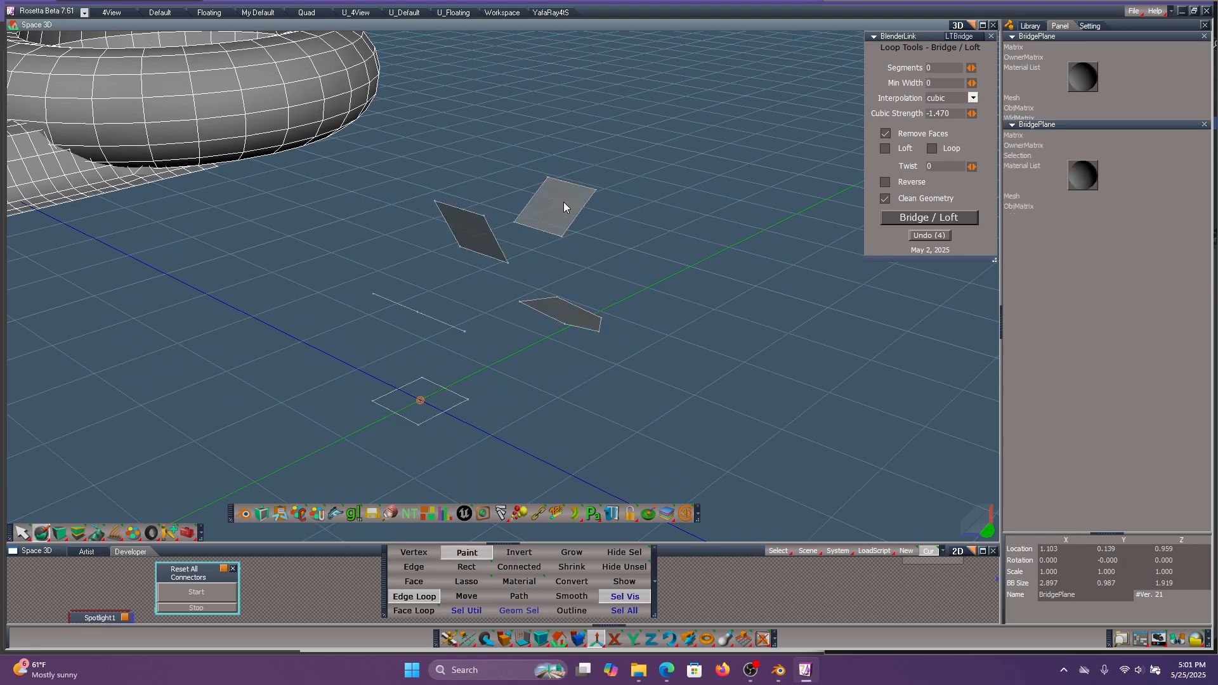
pyautogui.click(414, 581)
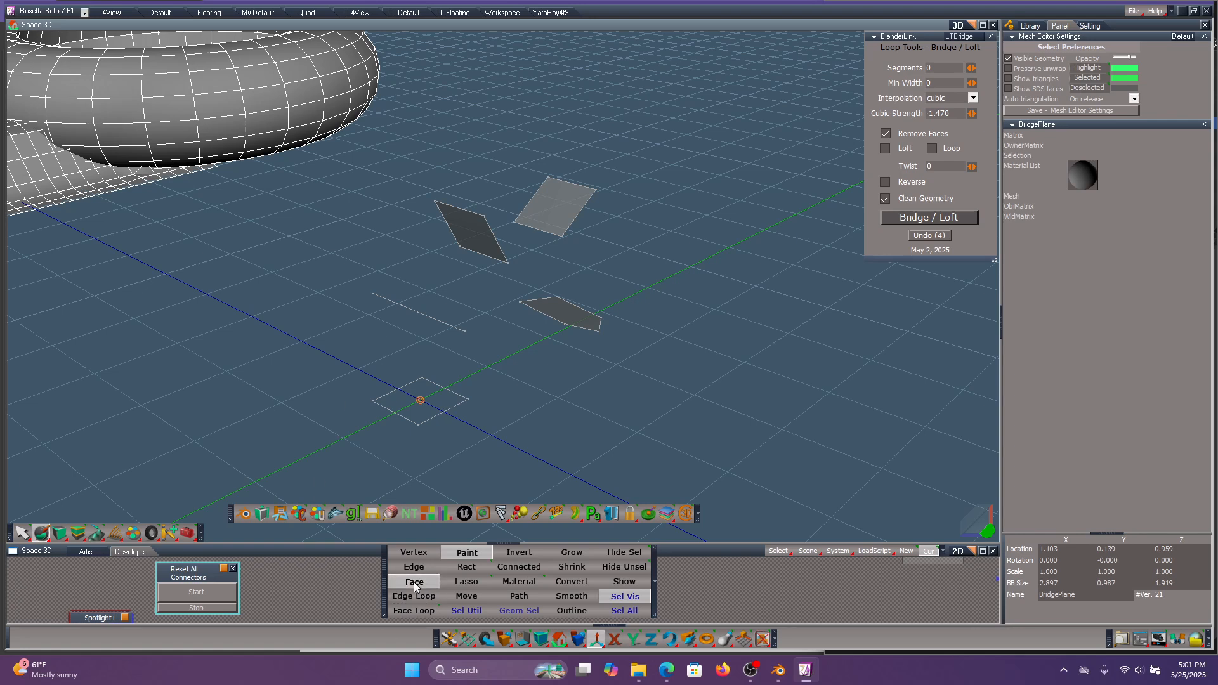
pyautogui.click(485, 569)
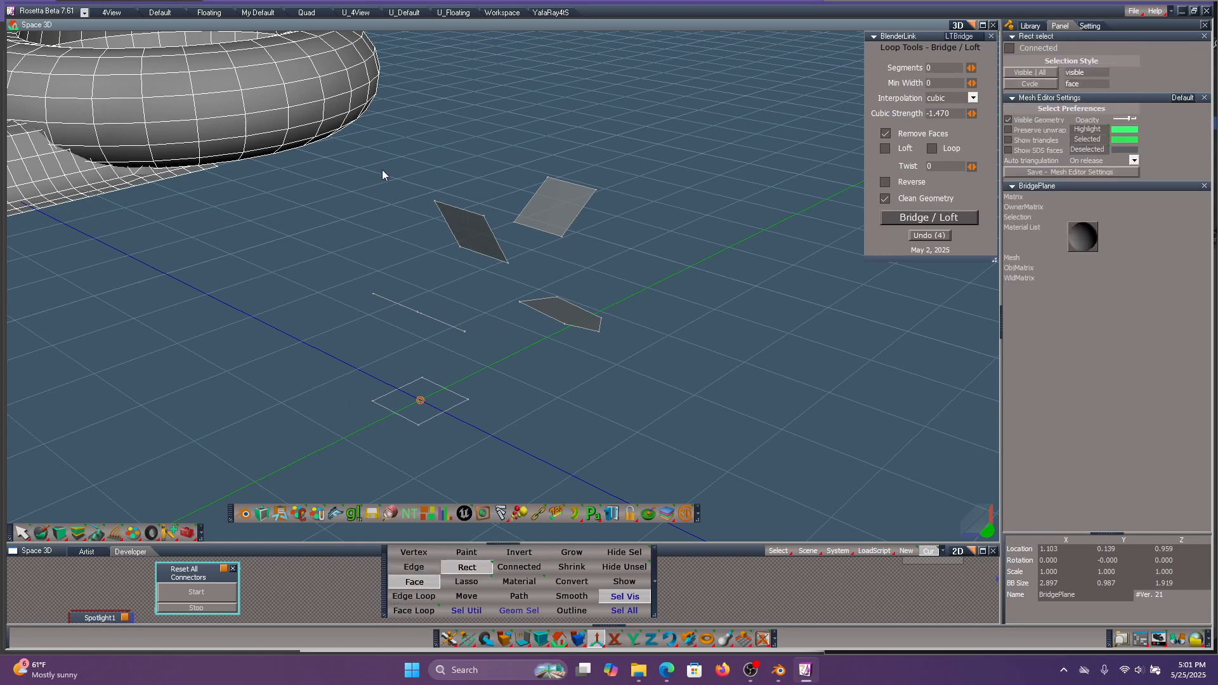
pyautogui.moveTo(289, 99); pyautogui.dragTo(660, 479)
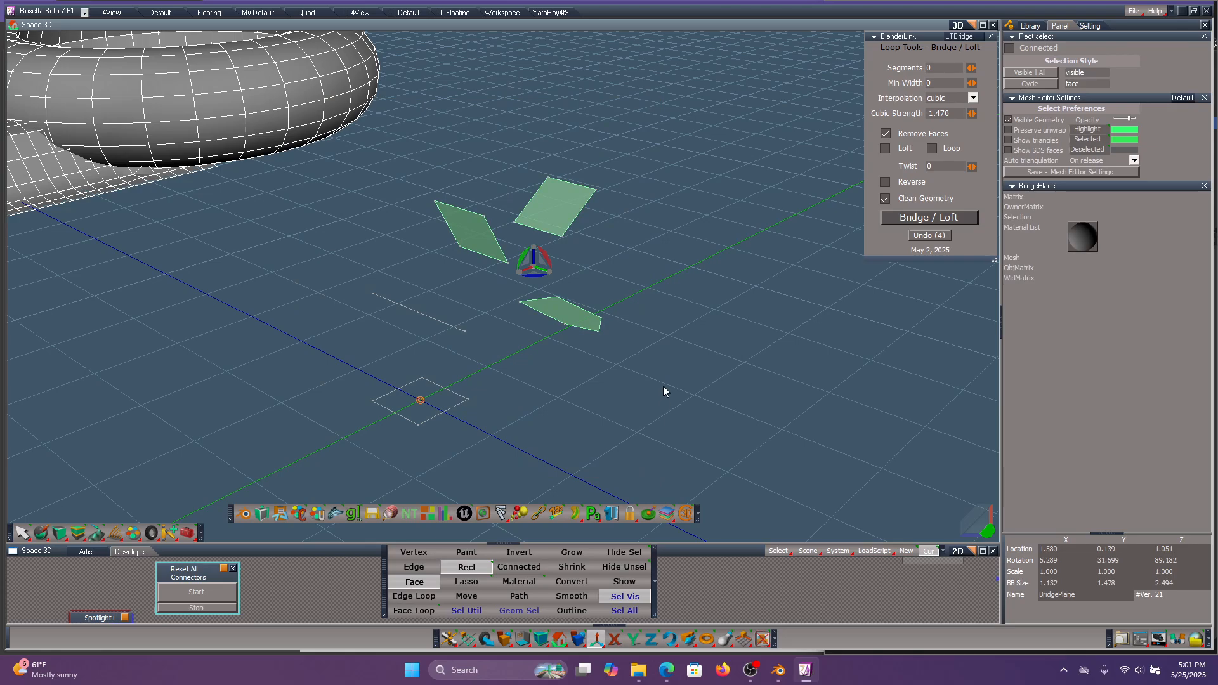
pyautogui.moveTo(757, 219)
pyautogui.mouseDown(button='middle')
pyautogui.moveTo(756, 64)
pyautogui.moveTo(755, 219)
pyautogui.mouseUp(button='middle')
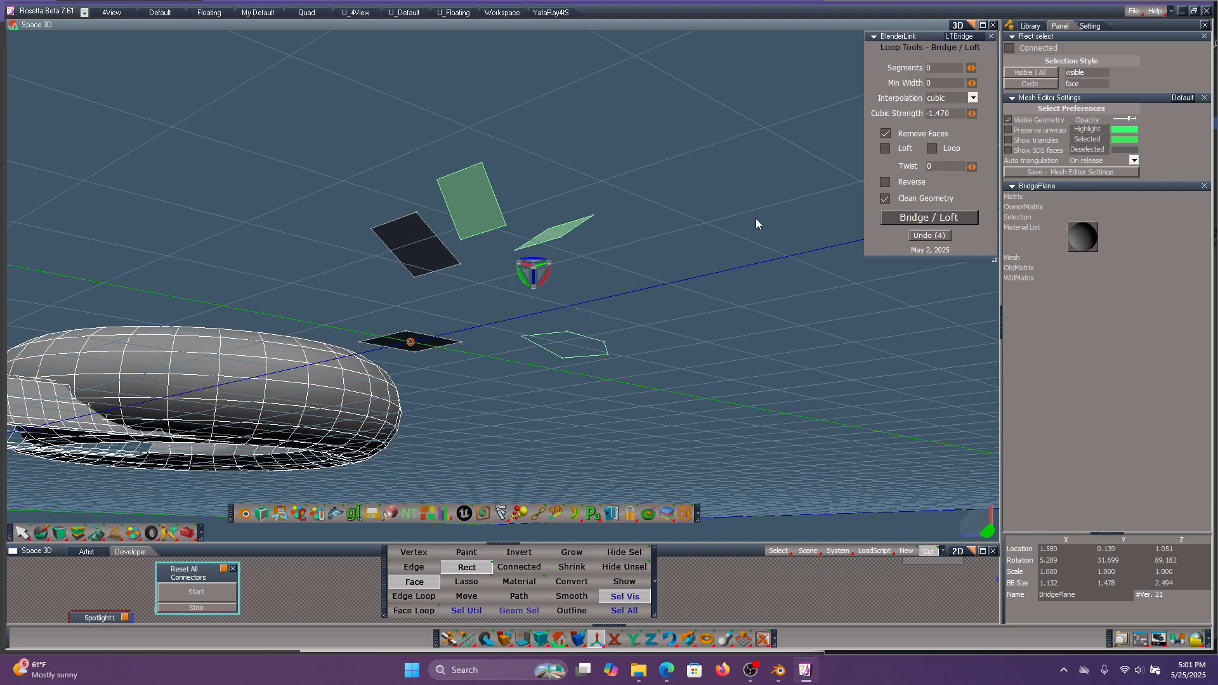
pyautogui.click(637, 611)
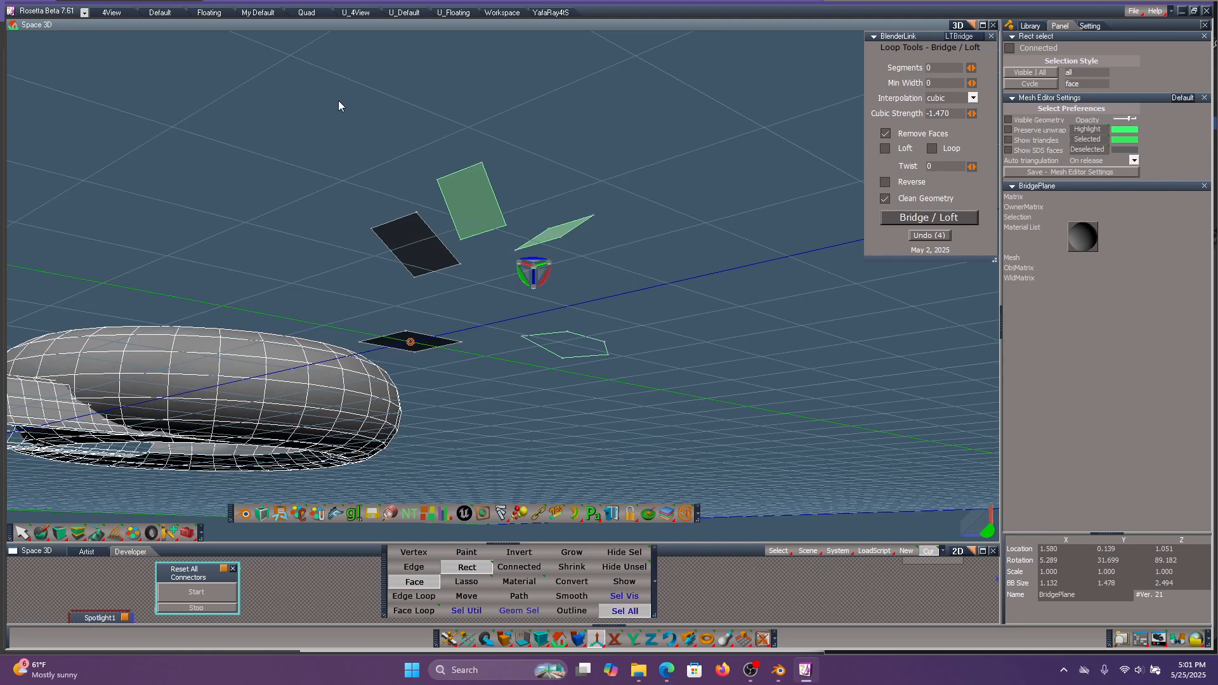
pyautogui.moveTo(338, 100); pyautogui.dragTo(631, 413)
pyautogui.moveTo(667, 279); pyautogui.dragTo(699, 356, button='middle')
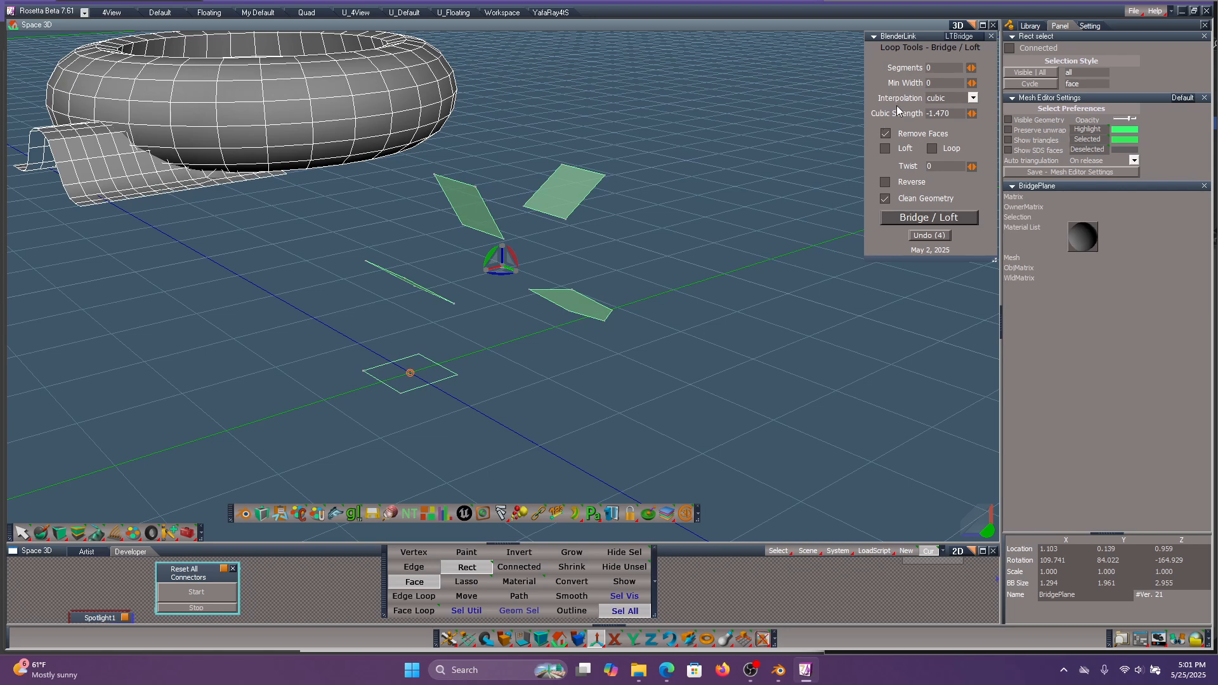
# Set the cubic strength to 1 and bridge the five selected planes without Loft.
pyautogui.click(930, 114)
pyautogui.write('1')
pyautogui.press('Return')
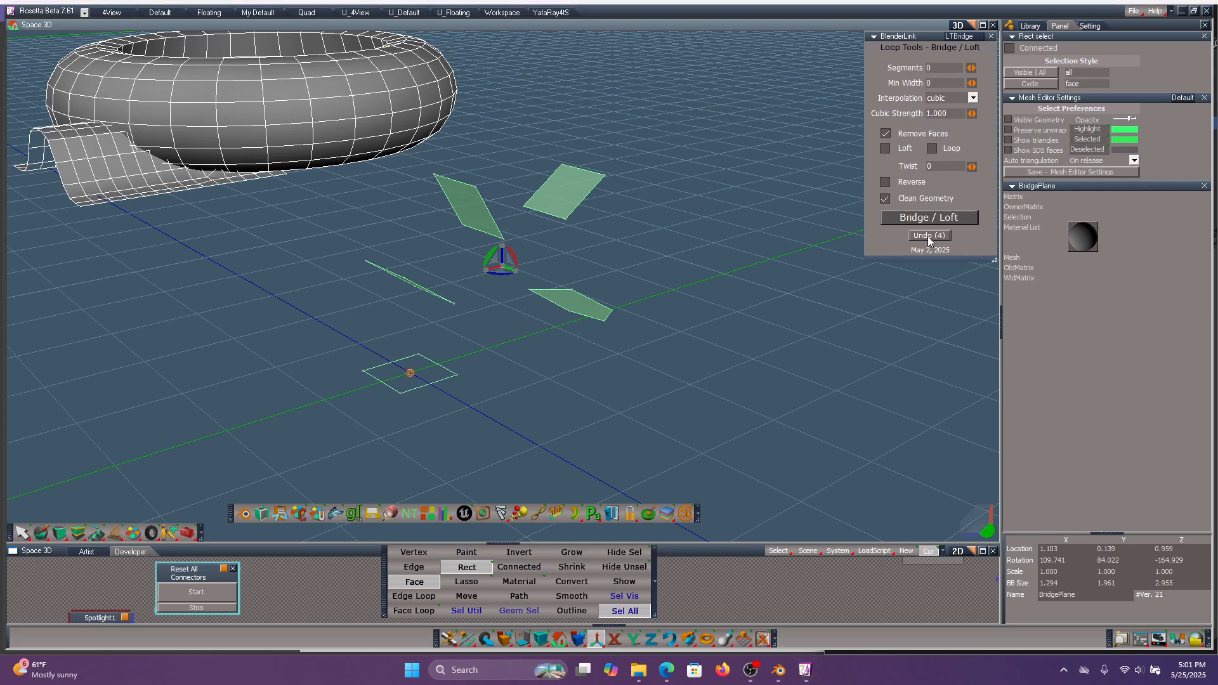
pyautogui.click(930, 219)
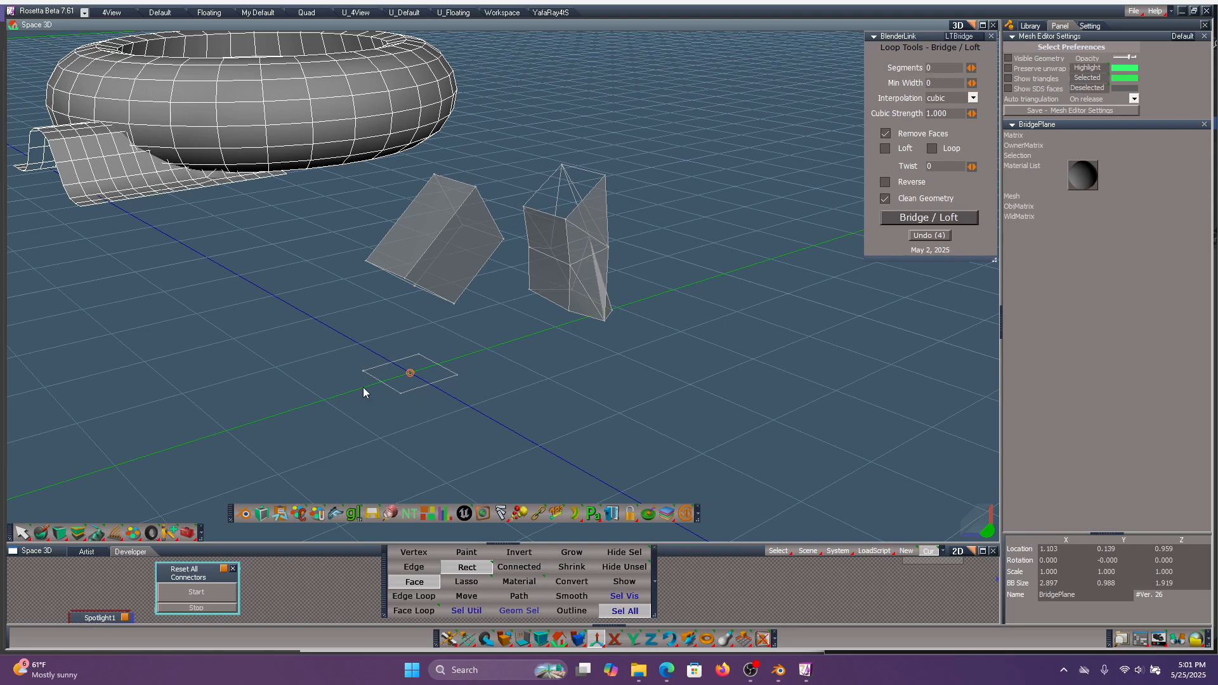
# Undo the bridge and run it again on the five planes with Loft enabled.
pyautogui.click(937, 236)
pyautogui.click(886, 148)
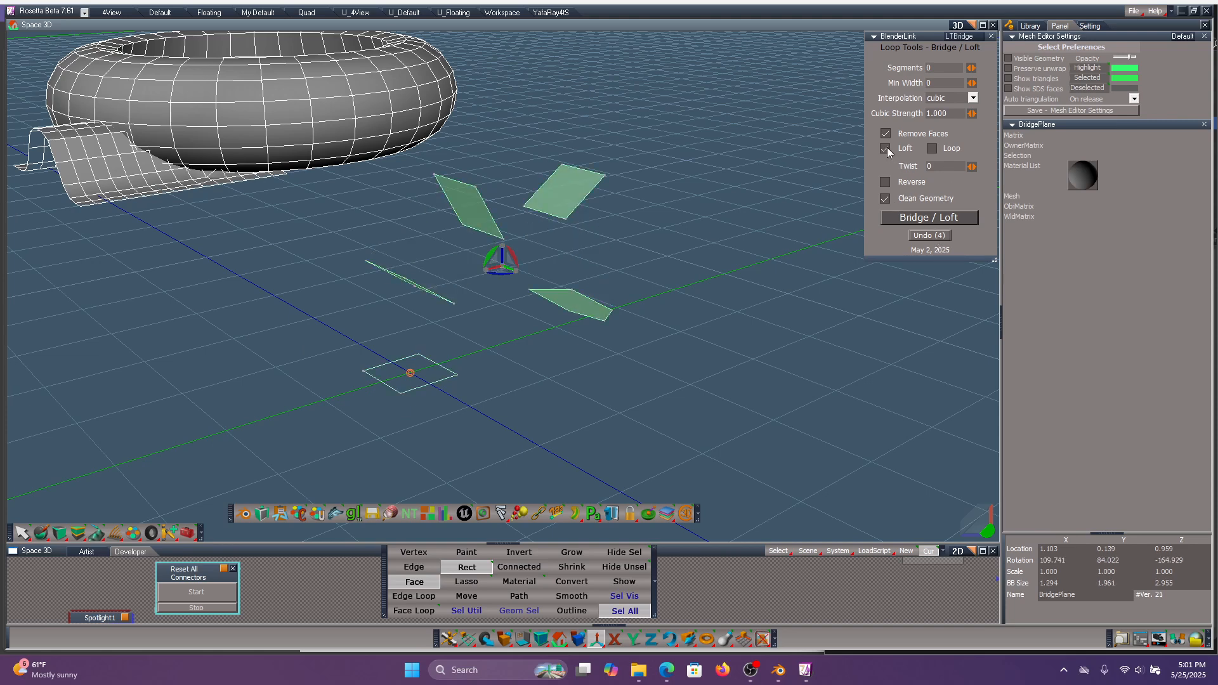
pyautogui.click(922, 217)
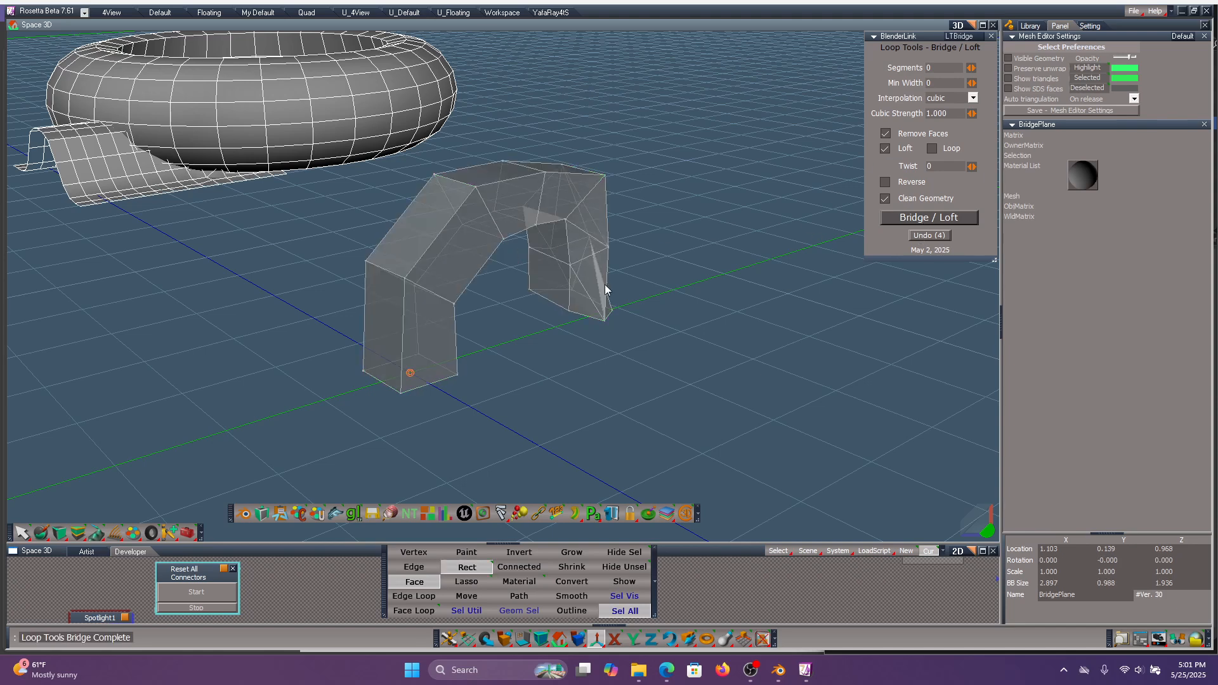
pyautogui.moveTo(673, 176); pyautogui.dragTo(743, 180, button='middle')
# Undo the loft and run it again on the five planes with both Loft and Loop enabled.
pyautogui.click(930, 237)
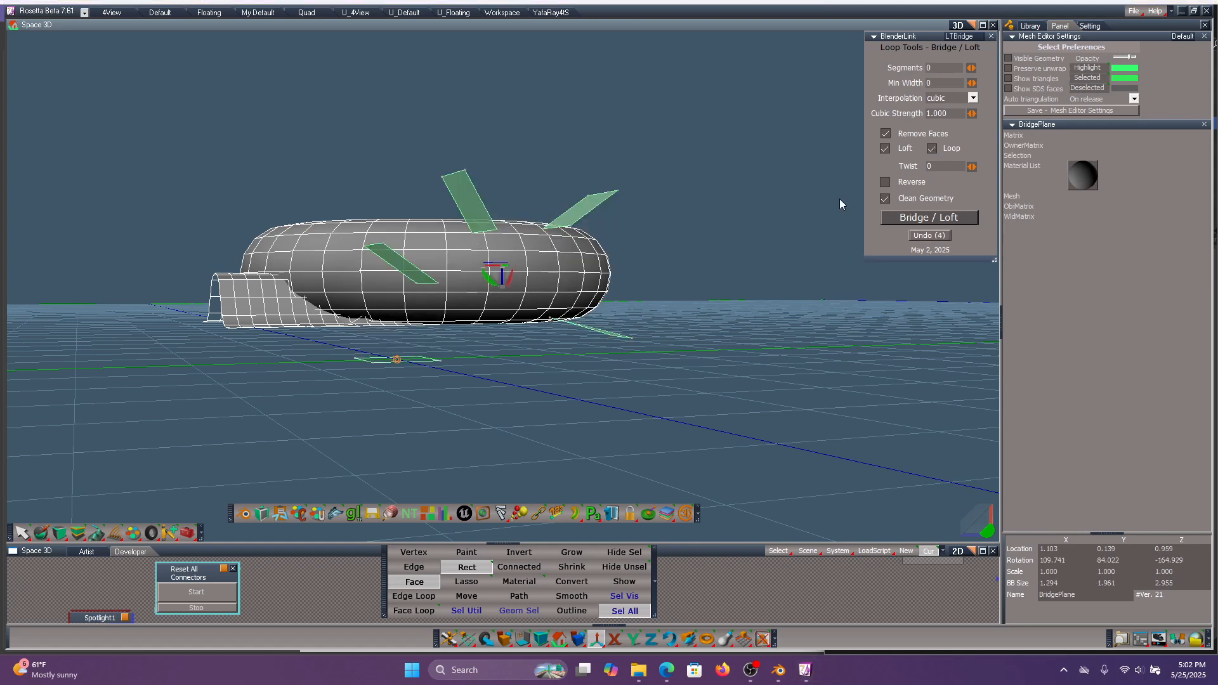
pyautogui.click(920, 218)
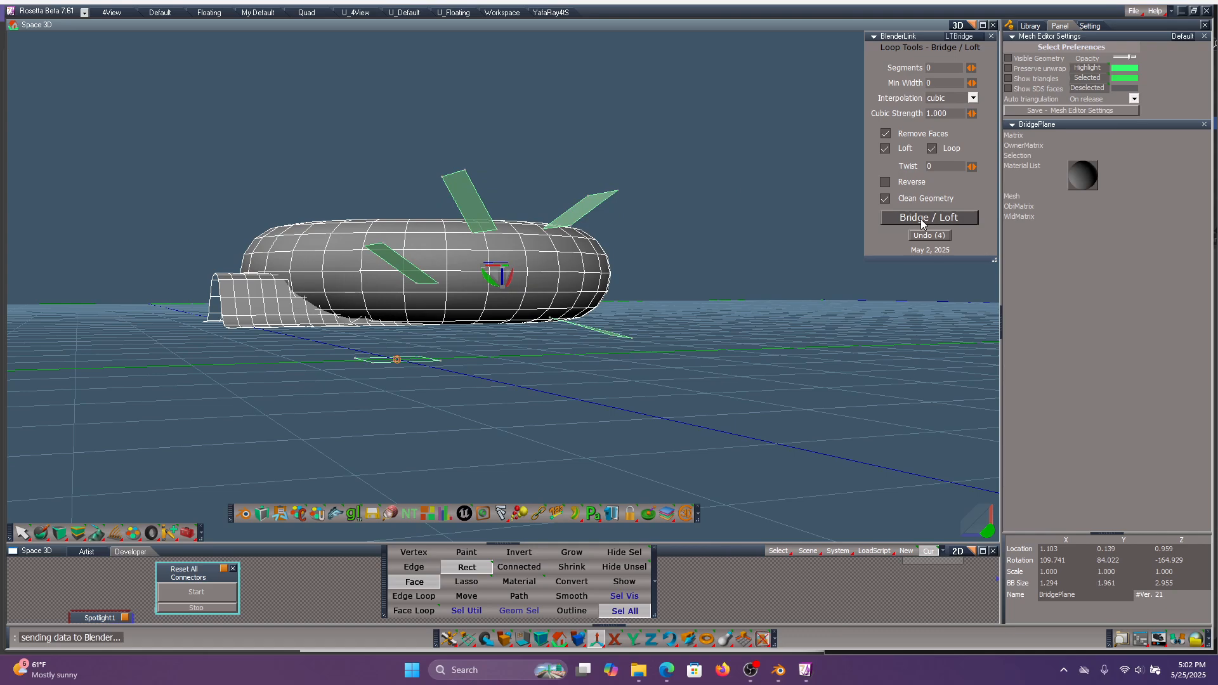
pyautogui.moveTo(759, 140); pyautogui.dragTo(758, 250, button='middle')
pyautogui.moveTo(733, 392)
pyautogui.mouseDown(button='middle')
pyautogui.moveTo(733, 279)
pyautogui.moveTo(729, 370)
pyautogui.mouseUp(button='middle')
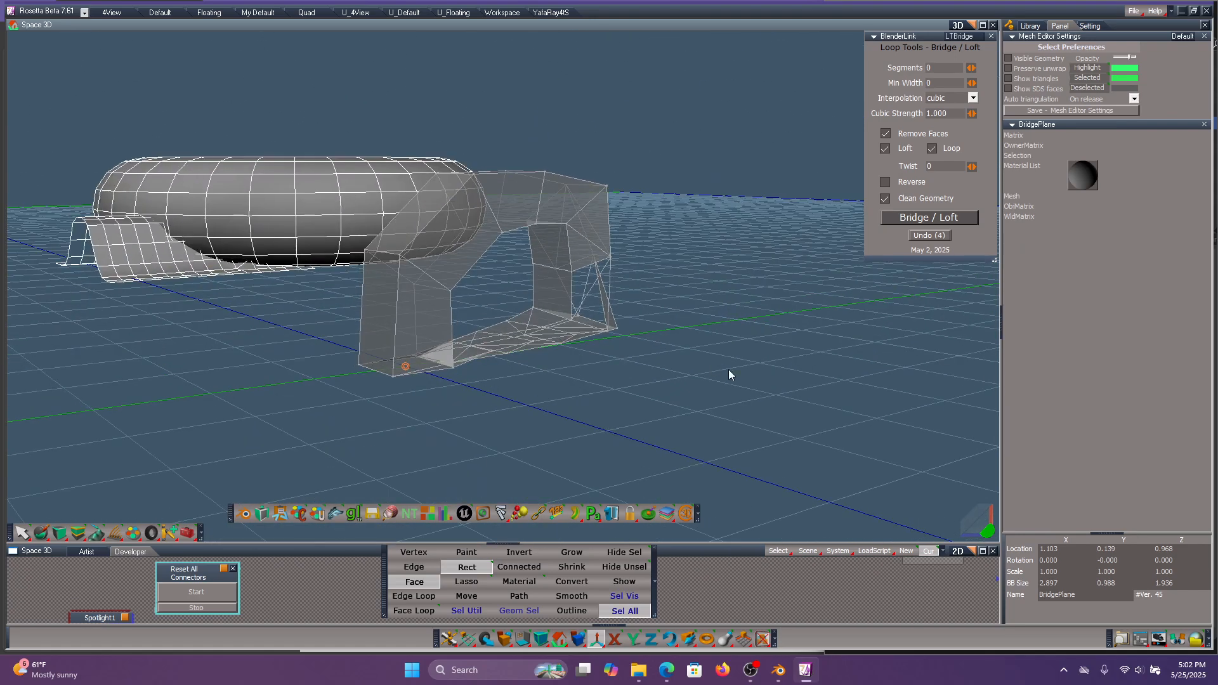
# Undo the looped loft and tilt the plane at the origin to a Y rotation of about -34.293 degrees.
pyautogui.click(928, 235)
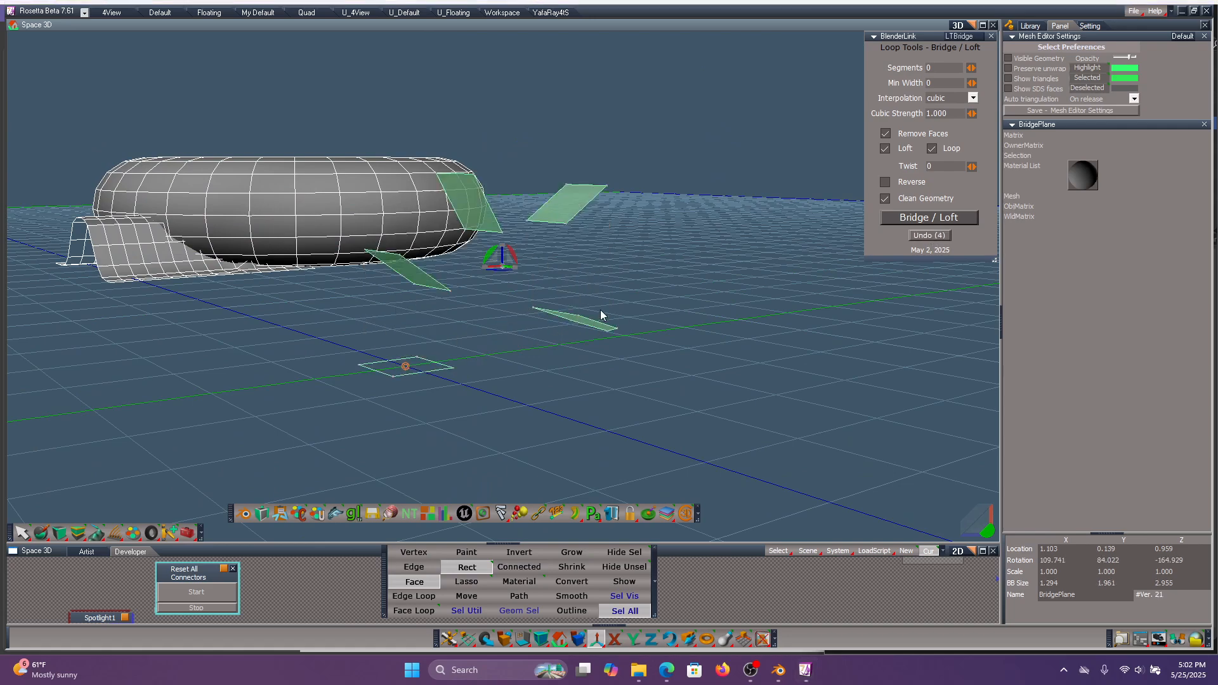
pyautogui.moveTo(600, 310); pyautogui.dragTo(601, 356, button='middle')
pyautogui.moveTo(675, 285)
pyautogui.mouseDown(button='middle')
pyautogui.moveTo(640, 330)
pyautogui.moveTo(660, 336)
pyautogui.moveTo(675, 280)
pyautogui.mouseUp(button='middle')
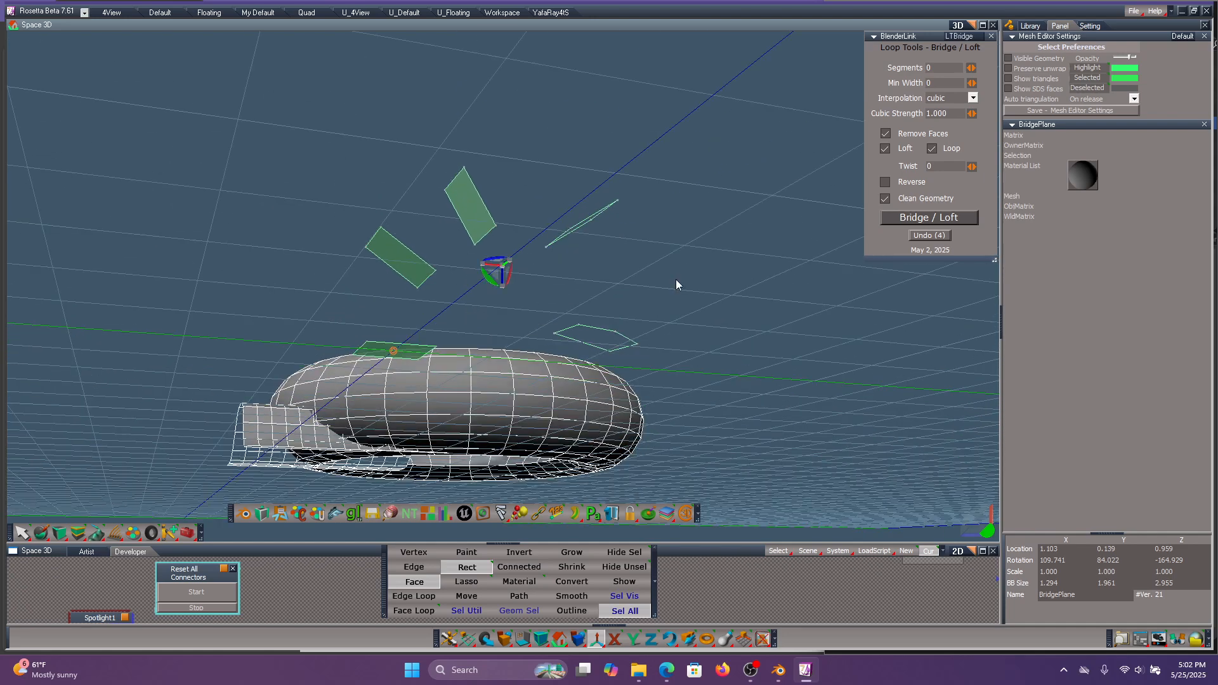
pyautogui.click(395, 351)
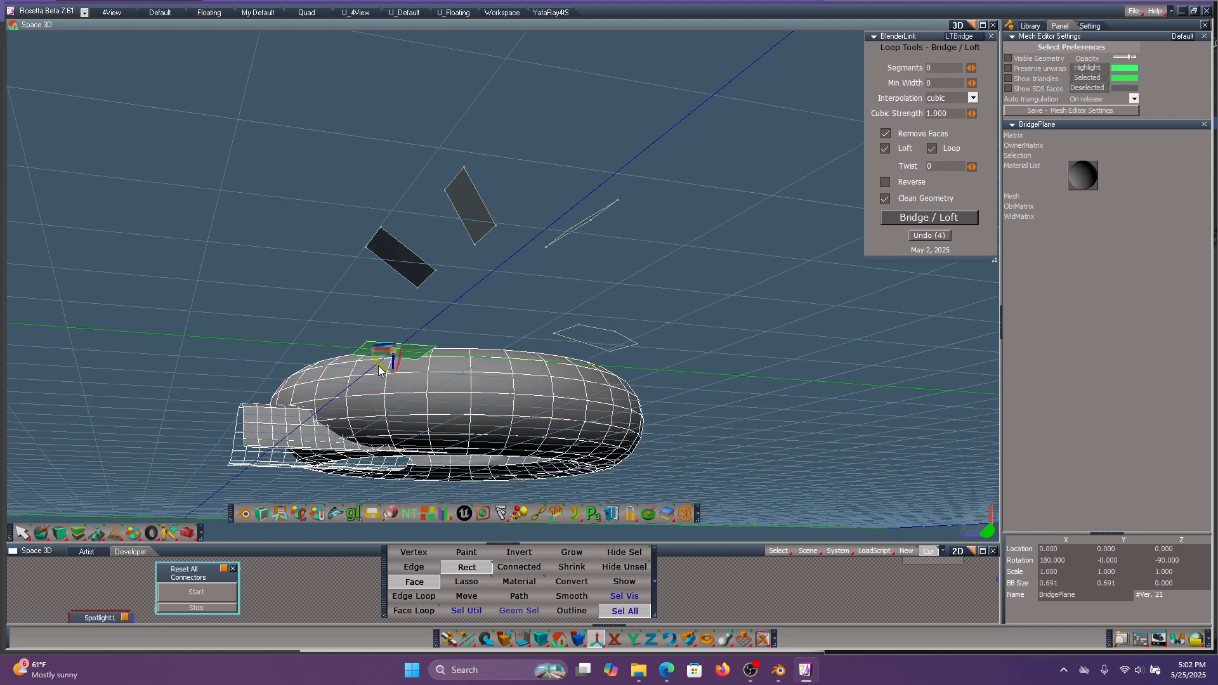
pyautogui.moveTo(381, 363); pyautogui.dragTo(386, 368)
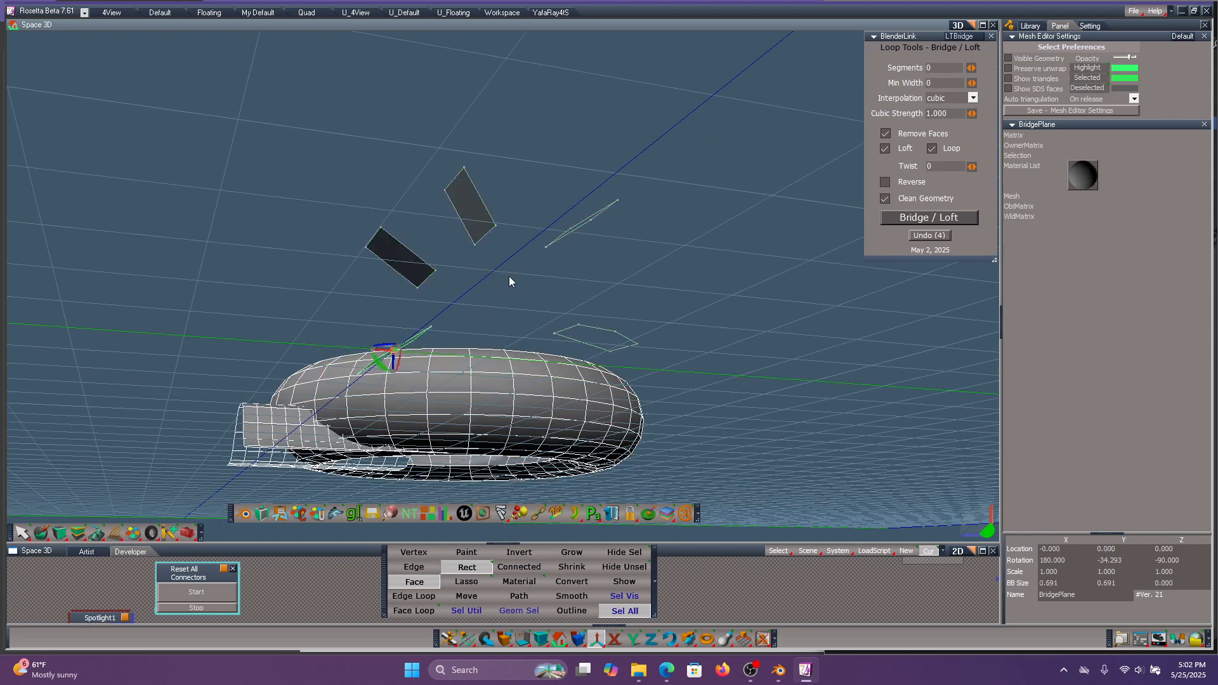
# Select the faces of all five planes again with a rectangular selection.
pyautogui.moveTo(483, 238); pyautogui.dragTo(590, 249, button='middle')
pyautogui.moveTo(320, 120); pyautogui.dragTo(684, 436)
pyautogui.moveTo(684, 437); pyautogui.dragTo(708, 418, button='middle')
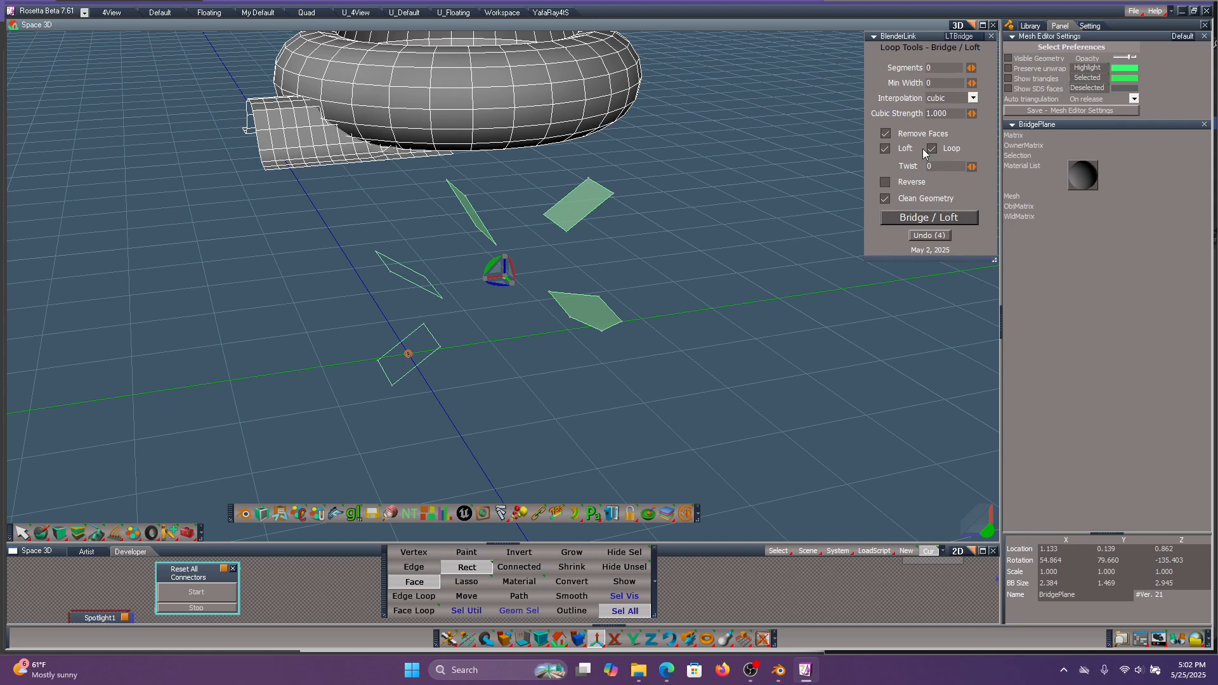
# Loft the five planes into a closed loop, inspect the shape and undo it.
pyautogui.click(948, 219)
pyautogui.moveTo(782, 259); pyautogui.dragTo(640, 257, button='middle')
pyautogui.click(940, 239)
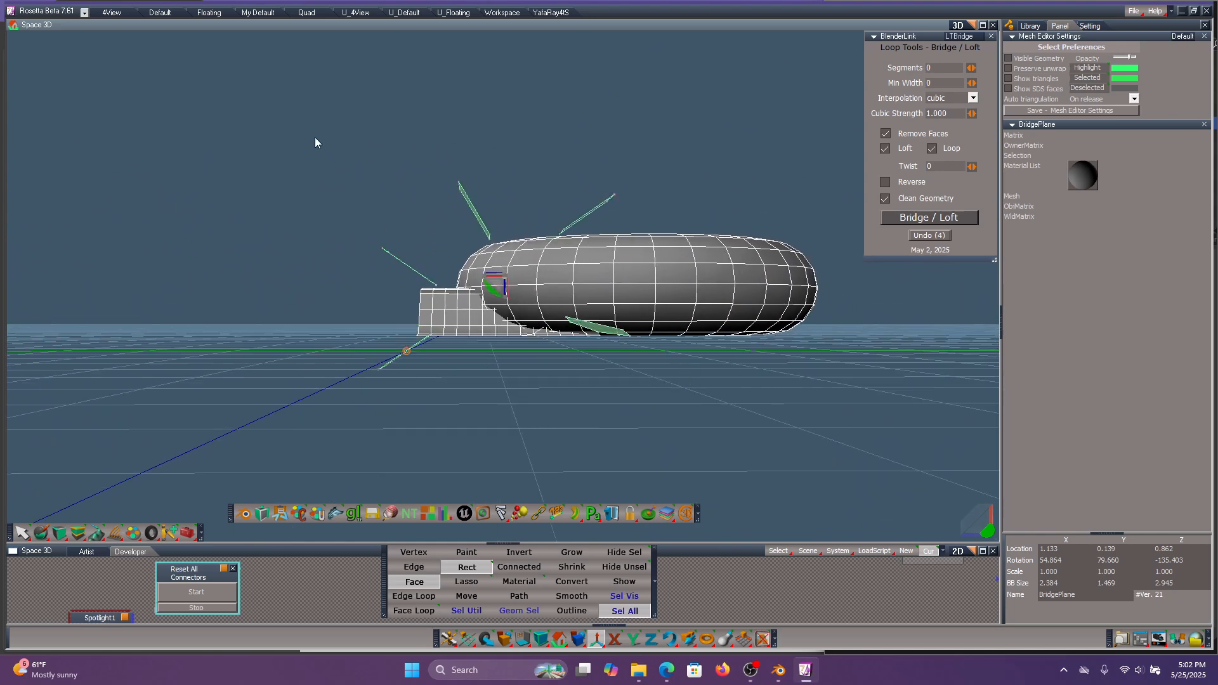
# Raise the three upper planes together to Z about 1.891, and move the middle one further to X about 0.853 and Z about 2.428.
pyautogui.moveTo(298, 132); pyautogui.dragTo(641, 295)
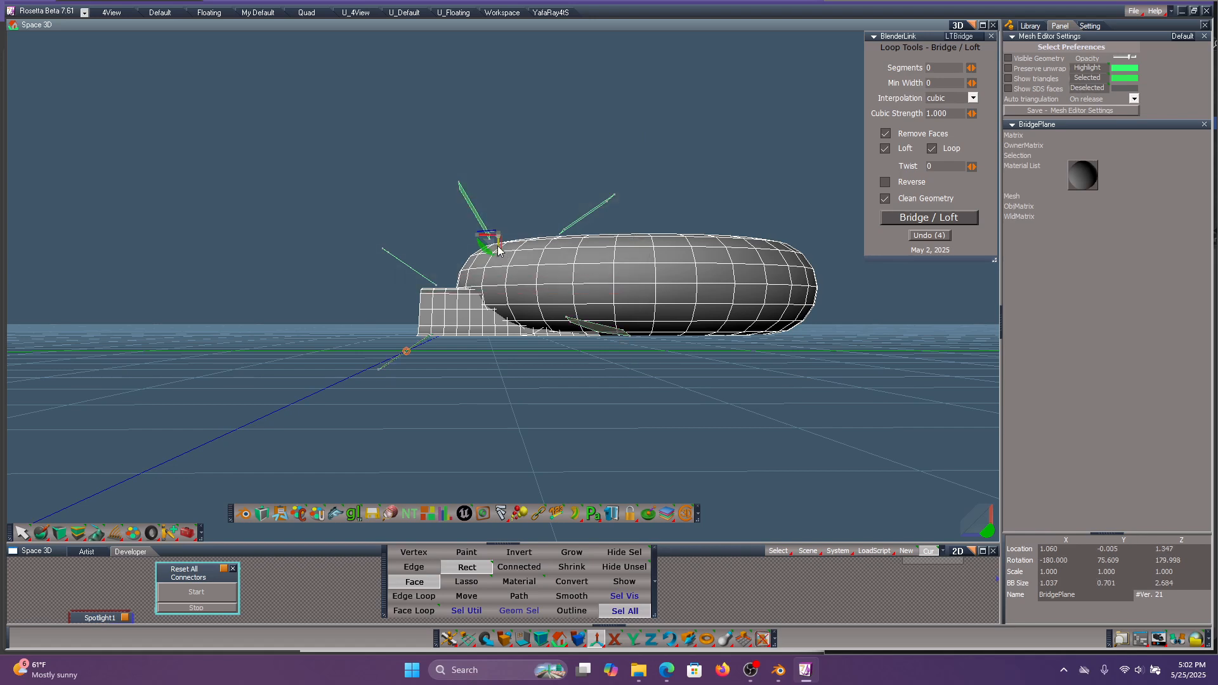
pyautogui.moveTo(498, 246); pyautogui.dragTo(498, 199)
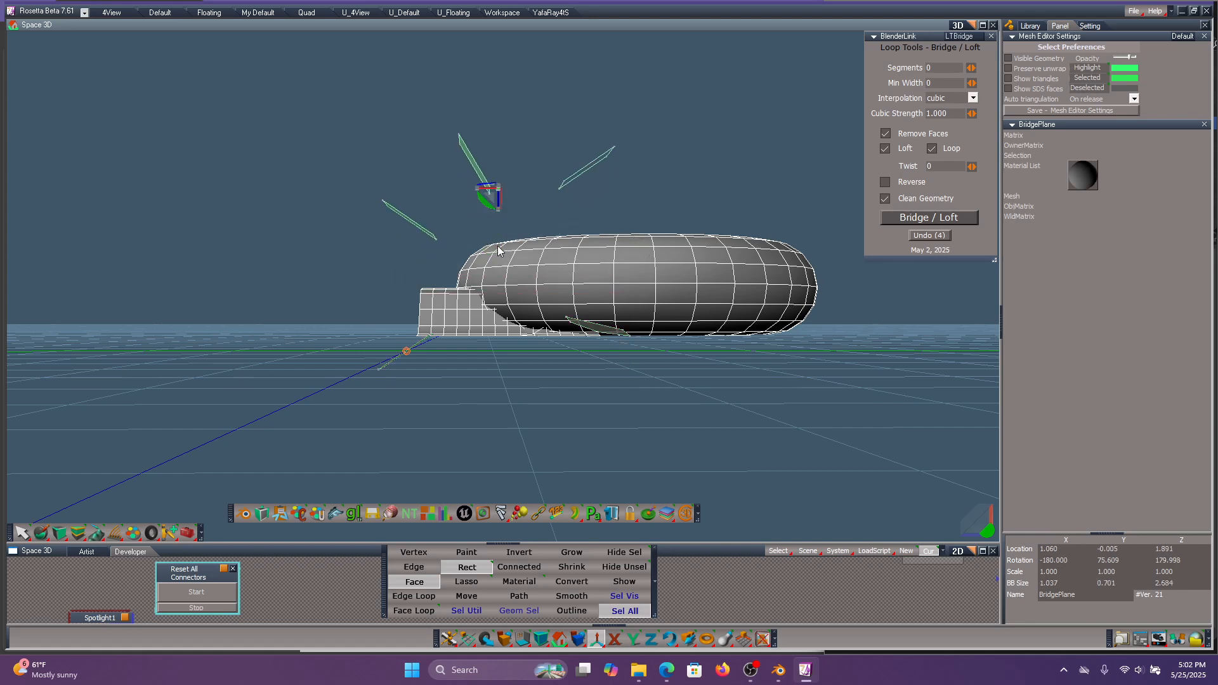
pyautogui.moveTo(438, 90); pyautogui.dragTo(536, 231)
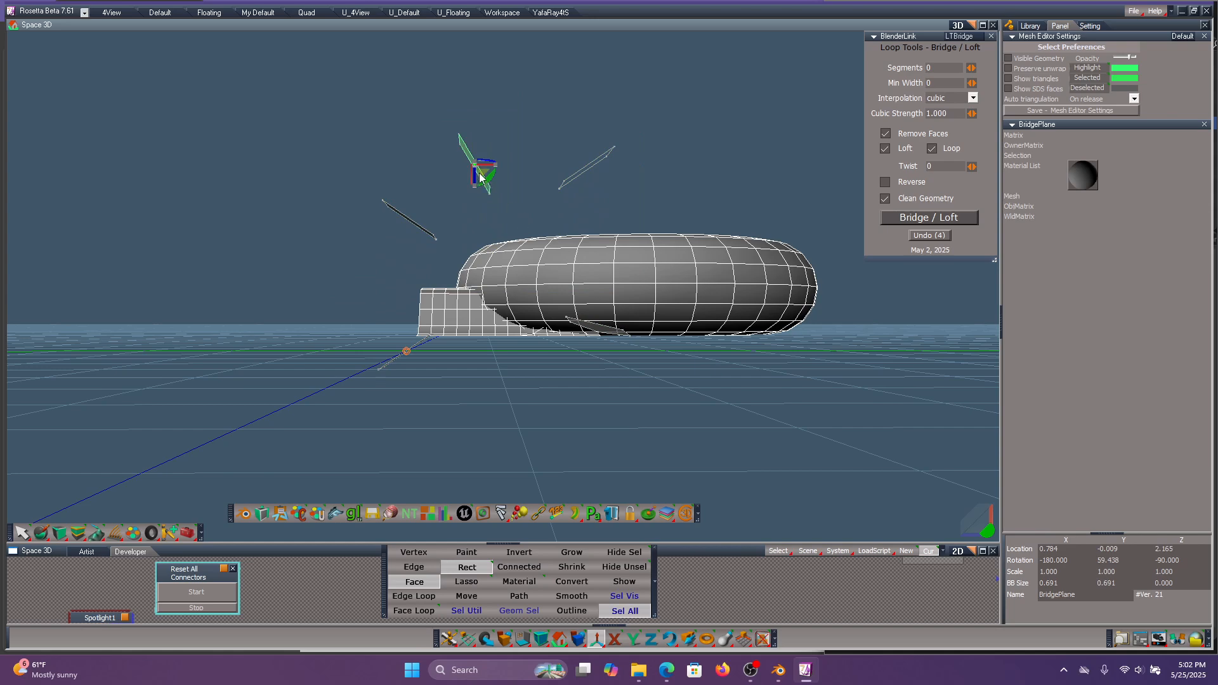
pyautogui.moveTo(481, 176); pyautogui.dragTo(480, 179)
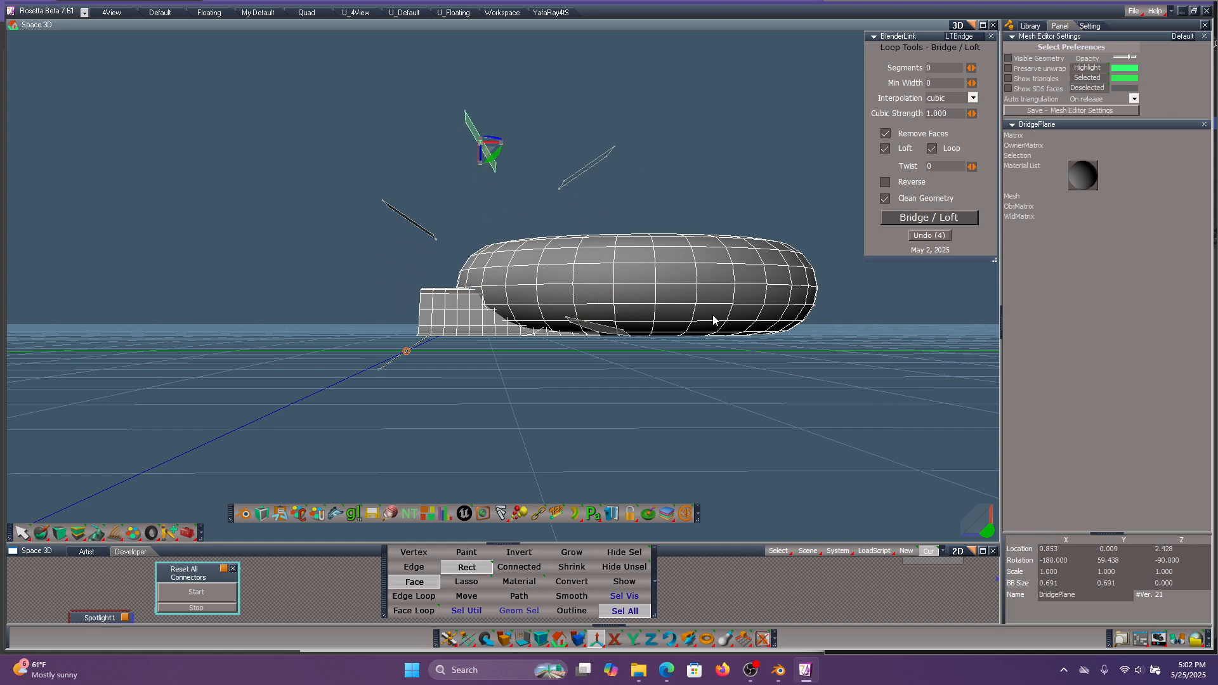
# Select the faces of all five repositioned planes and loft them with Loft and Loop enabled, inspecting the closed ring from another angle.
pyautogui.moveTo(266, 70); pyautogui.dragTo(736, 454)
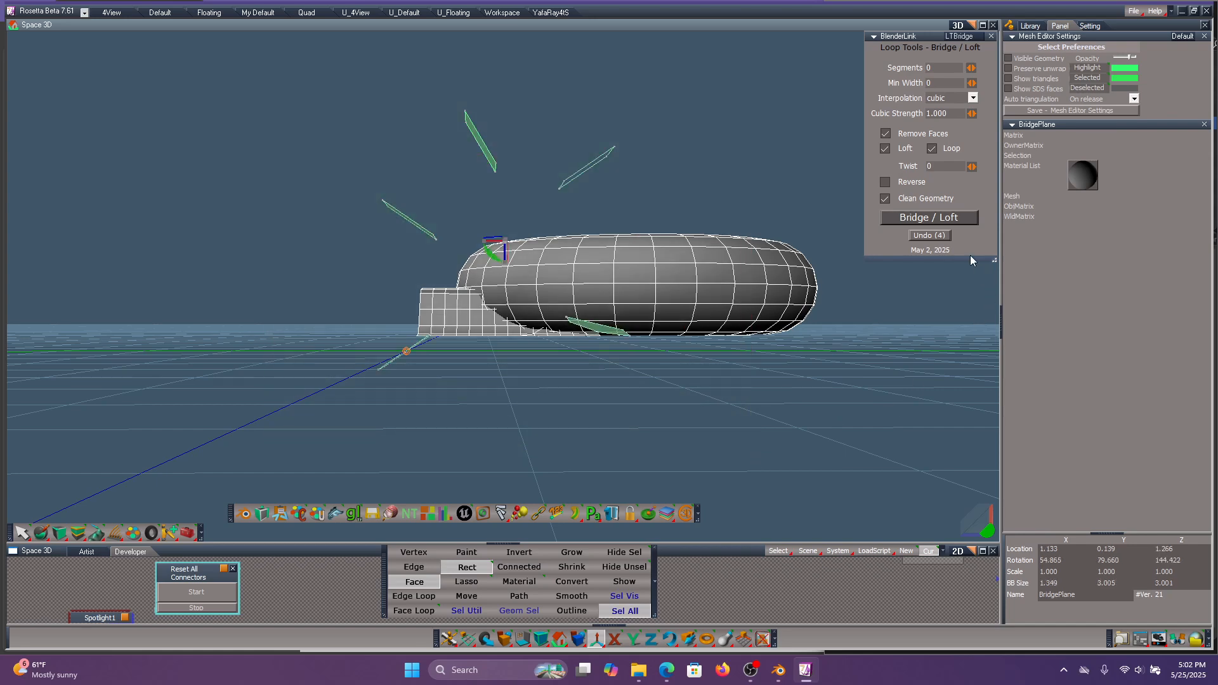
pyautogui.click(949, 219)
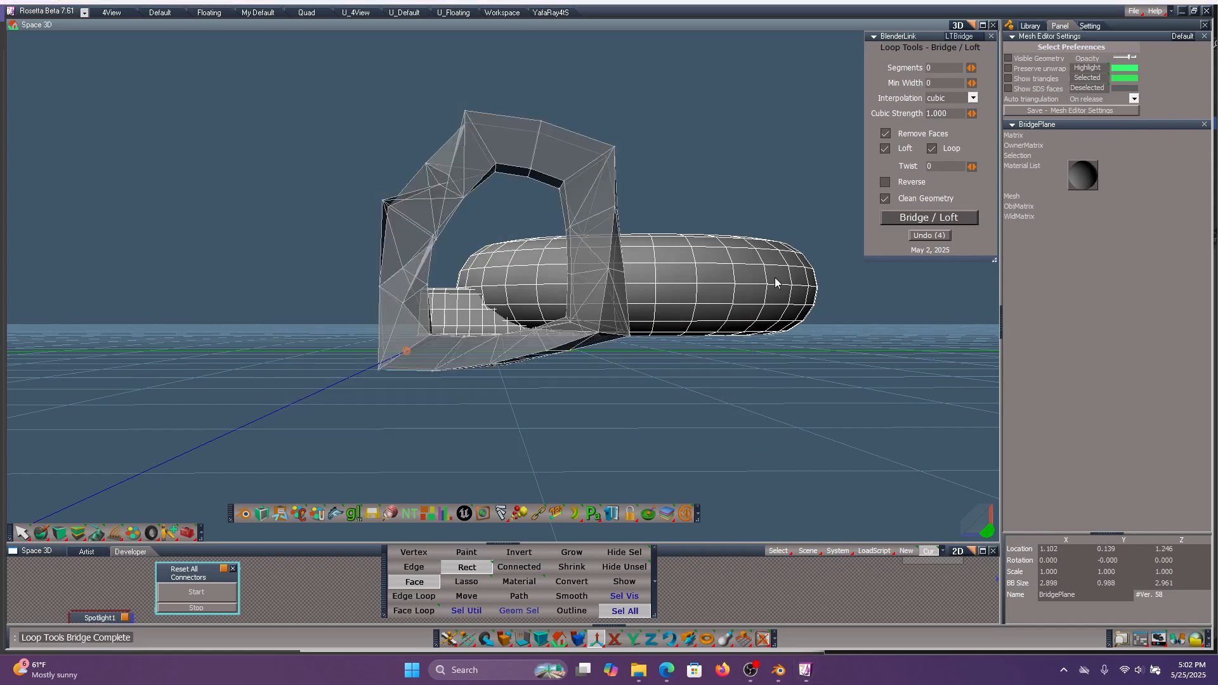
pyautogui.moveTo(728, 289); pyautogui.dragTo(506, 373, button='middle')
pyautogui.moveTo(741, 234)
pyautogui.mouseDown(button='middle')
pyautogui.moveTo(733, 229)
pyautogui.moveTo(818, 222)
pyautogui.moveTo(641, 267)
pyautogui.moveTo(667, 215)
pyautogui.moveTo(736, 230)
pyautogui.mouseUp(button='middle')
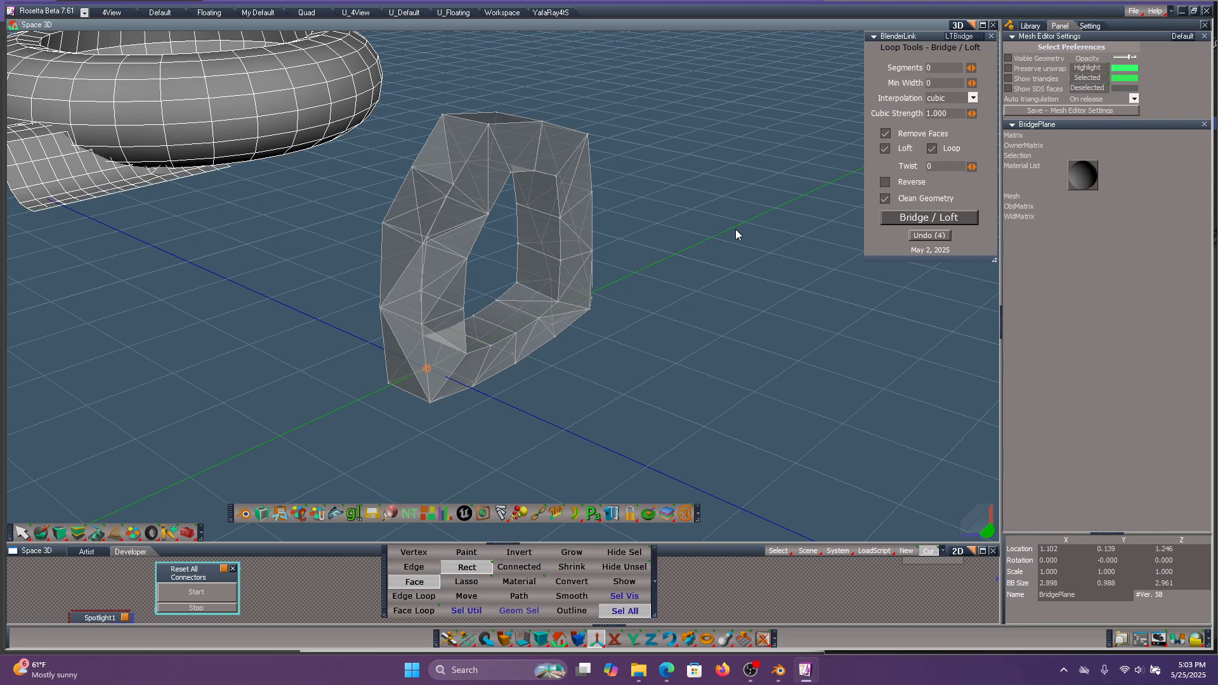
pyautogui.rightClick(736, 230)
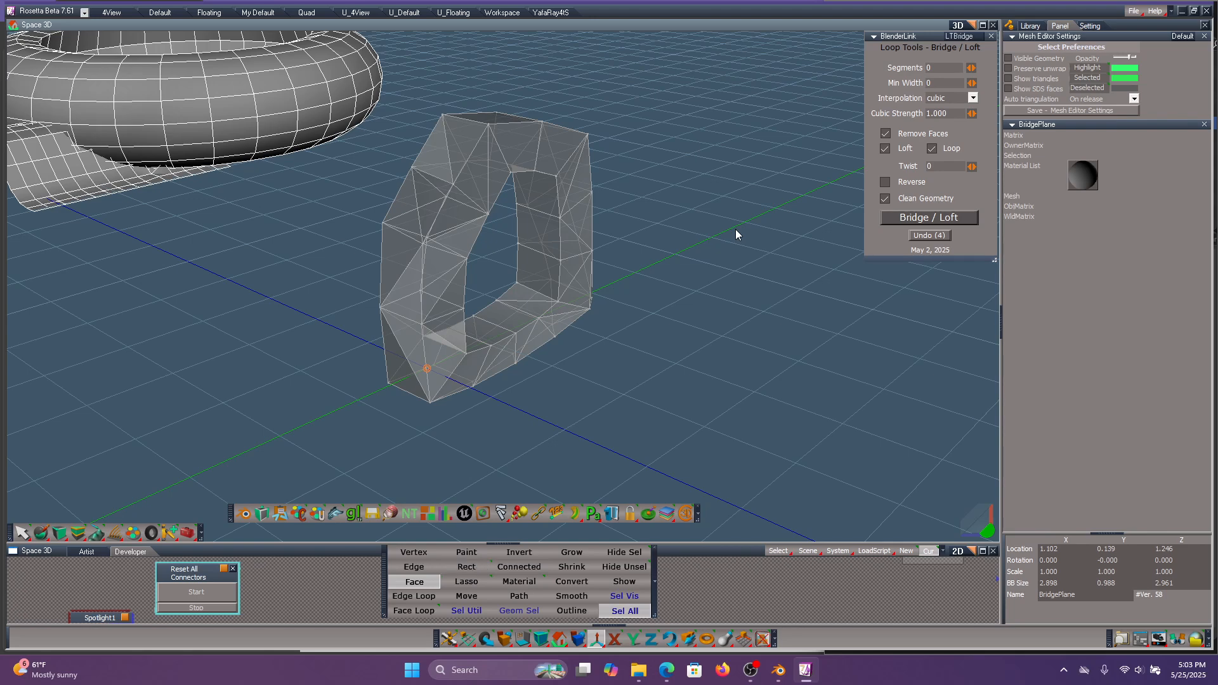